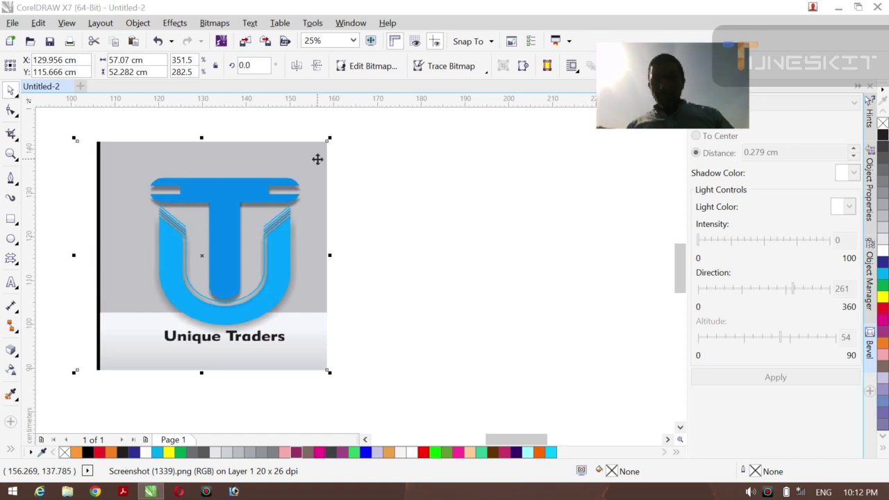
# - Scale the Unique Traders logo screenshot down to about 43.2 by 39.6 cm and move it toward the upper left of the drawing area
pyautogui.click(18, 97)
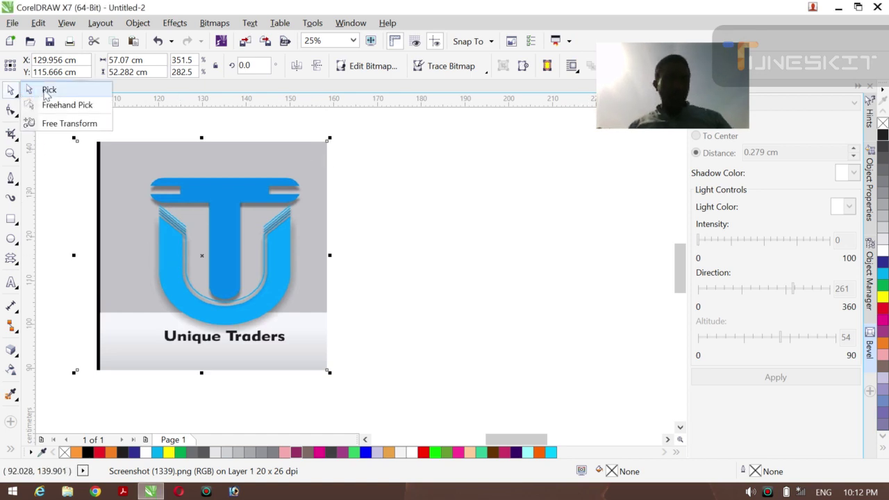
pyautogui.click(47, 90)
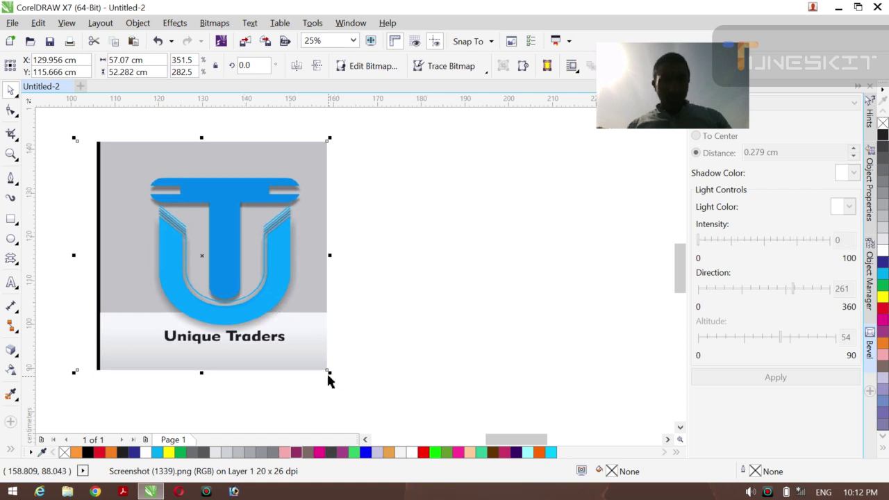
pyautogui.moveTo(331, 373); pyautogui.dragTo(334, 351)
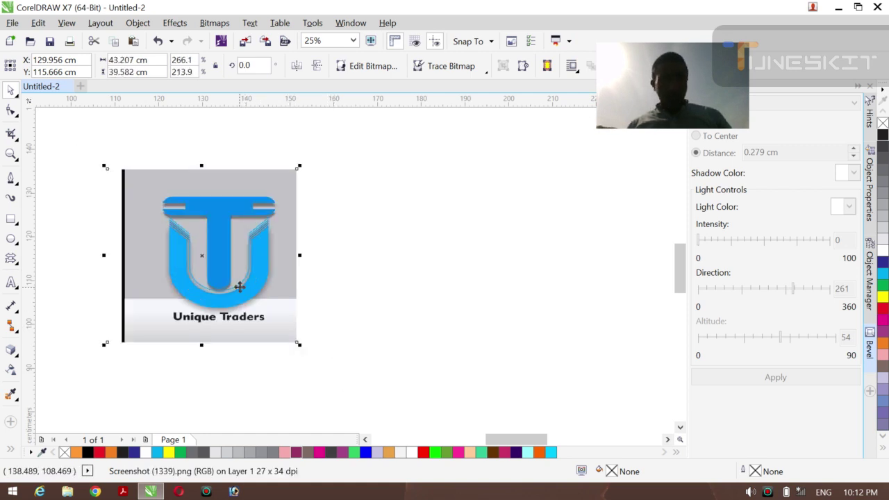
pyautogui.moveTo(238, 284); pyautogui.dragTo(338, 287)
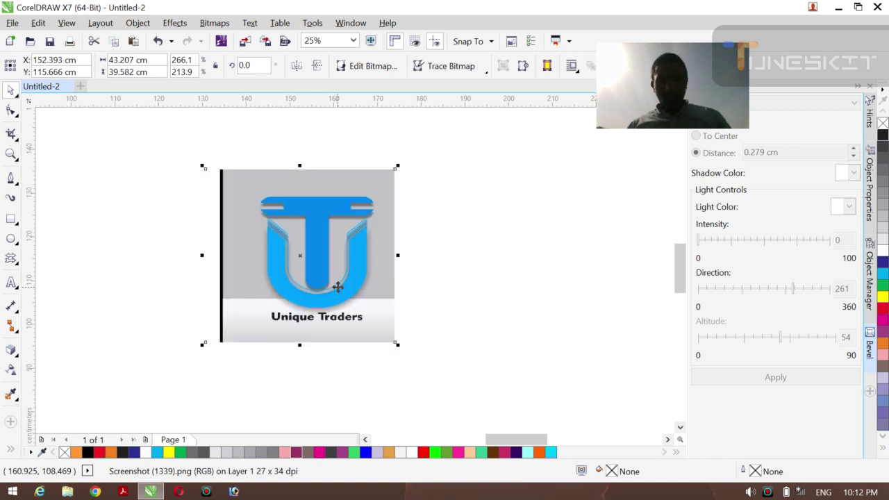
pyautogui.moveTo(347, 285); pyautogui.dragTo(141, 208)
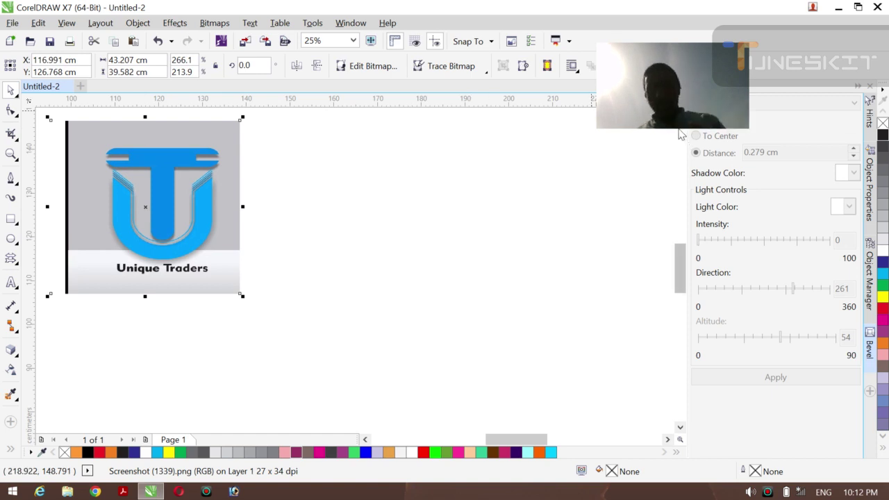
pyautogui.moveTo(676, 127); pyautogui.dragTo(676, 162)
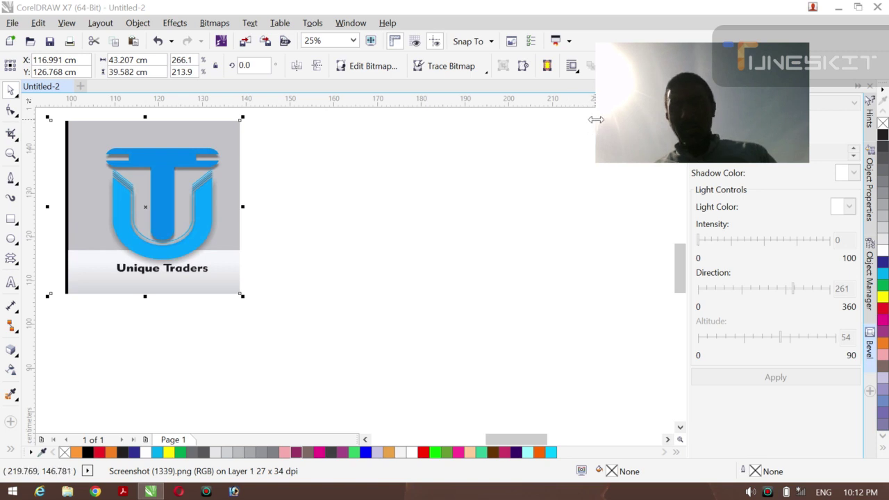
pyautogui.moveTo(606, 119); pyautogui.dragTo(628, 113)
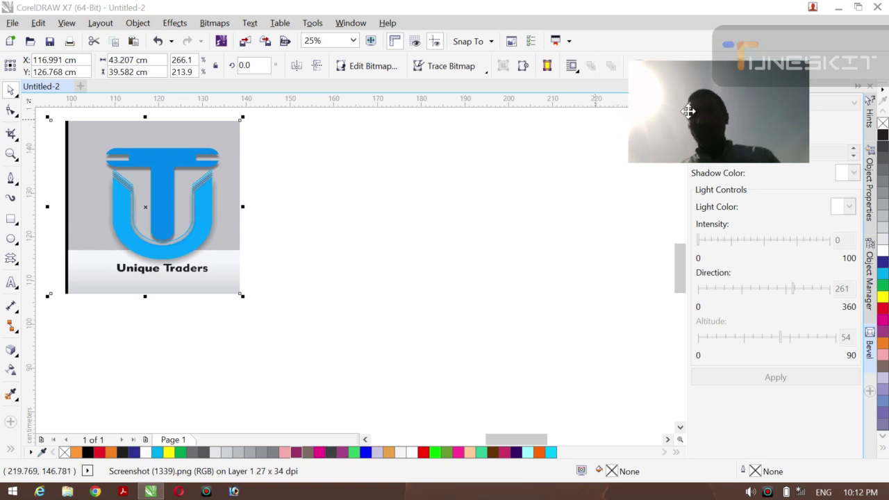
pyautogui.moveTo(687, 111); pyautogui.dragTo(757, 111)
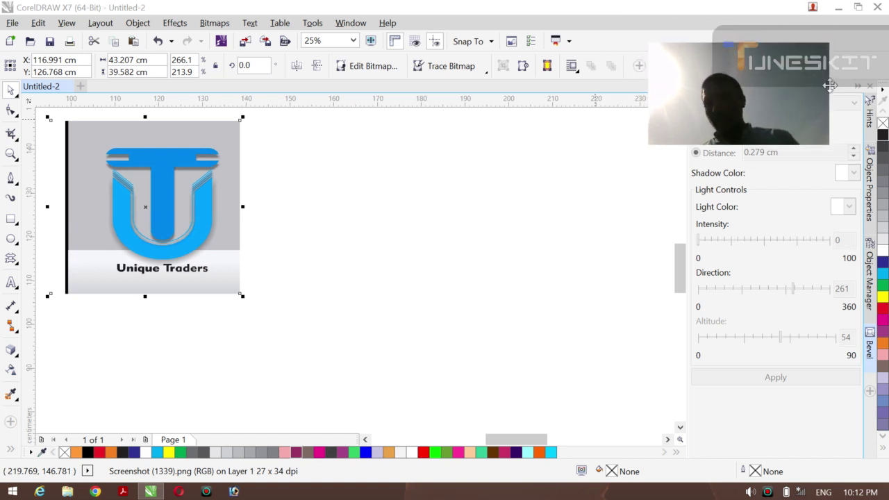
pyautogui.moveTo(822, 87); pyautogui.dragTo(806, 92)
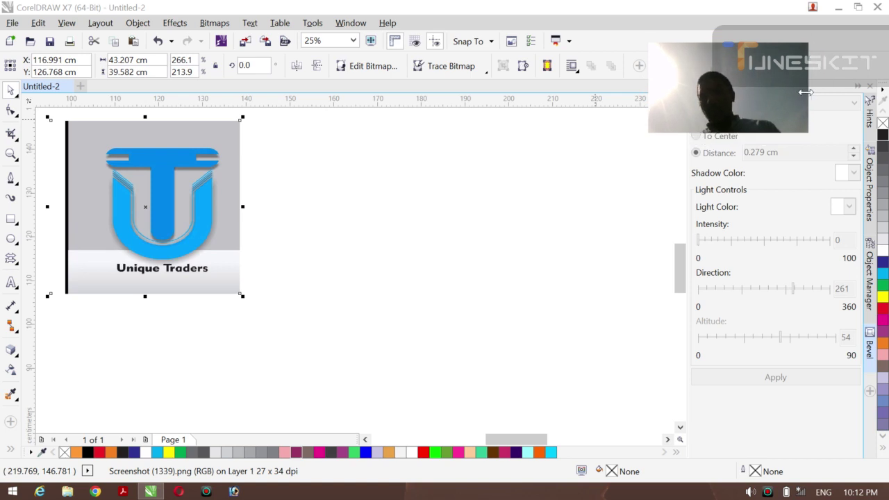
pyautogui.moveTo(717, 111); pyautogui.dragTo(703, 80)
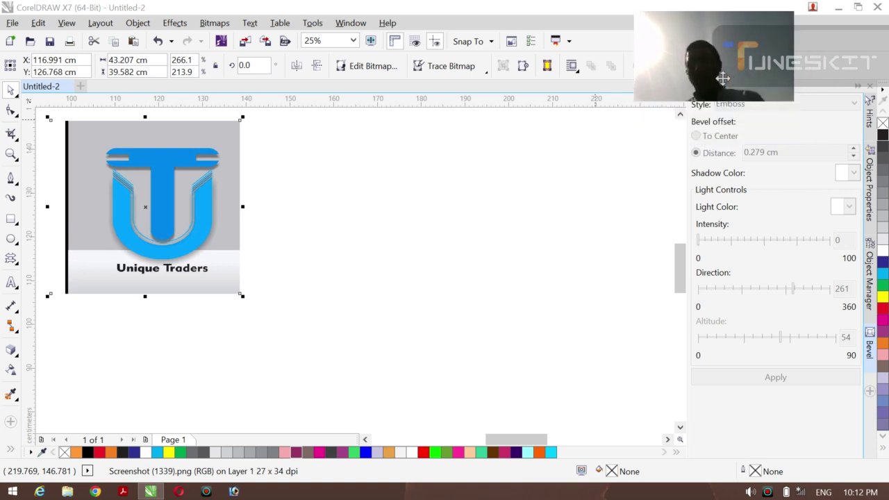
# - Center the logo screenshot on the page and deselect it
pyautogui.click(628, 217)
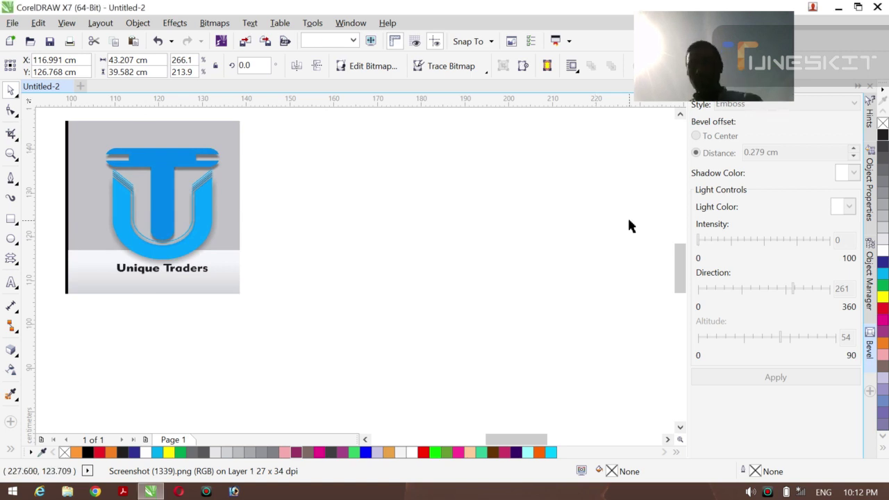
pyautogui.click(119, 240)
pyautogui.press('p')
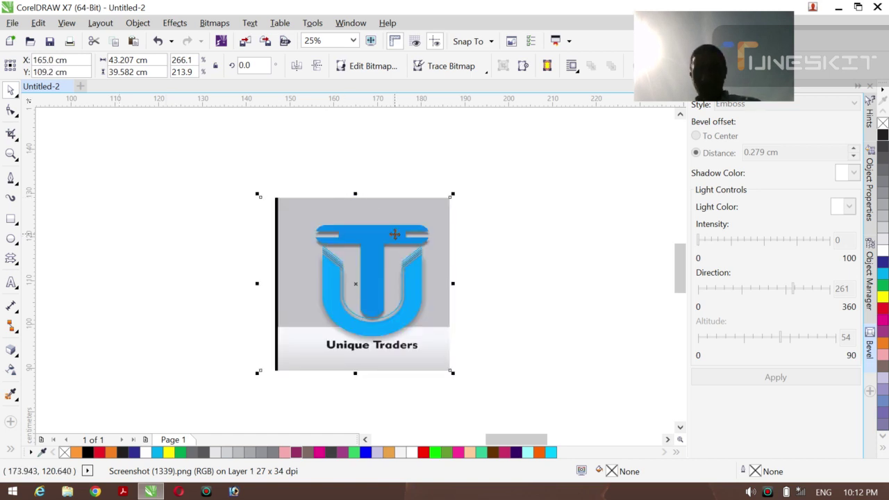
pyautogui.press('Up')
pyautogui.click(610, 223)
# - Zoom in on the T and U emblem of the logo screenshot until the whole emblem fills the view at 64%
pyautogui.press('z')
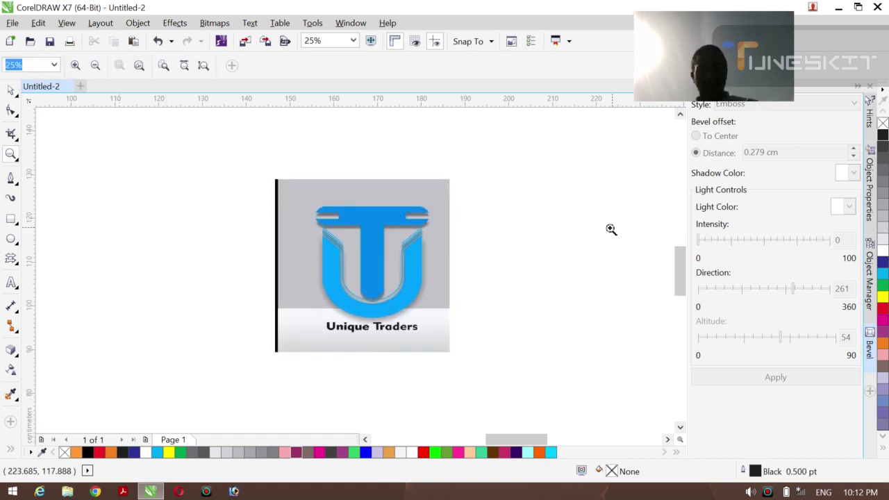
pyautogui.moveTo(297, 195); pyautogui.dragTo(431, 322)
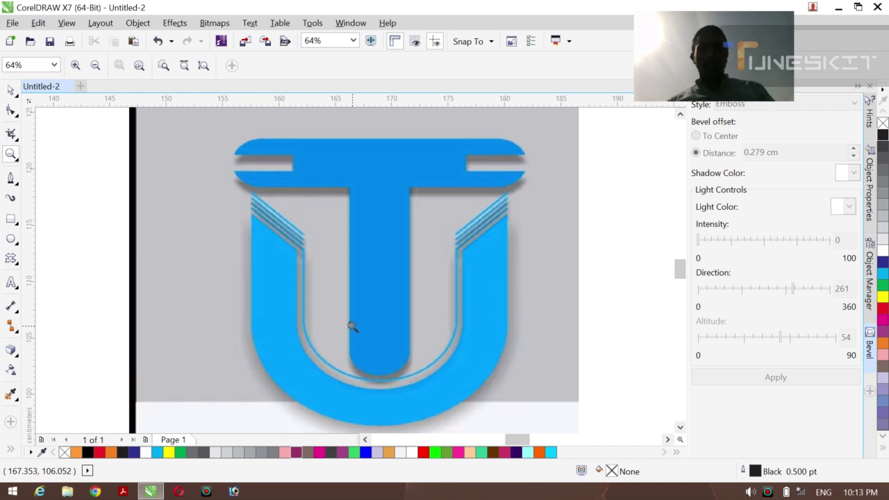
pyautogui.scroll(2, 352, 326)
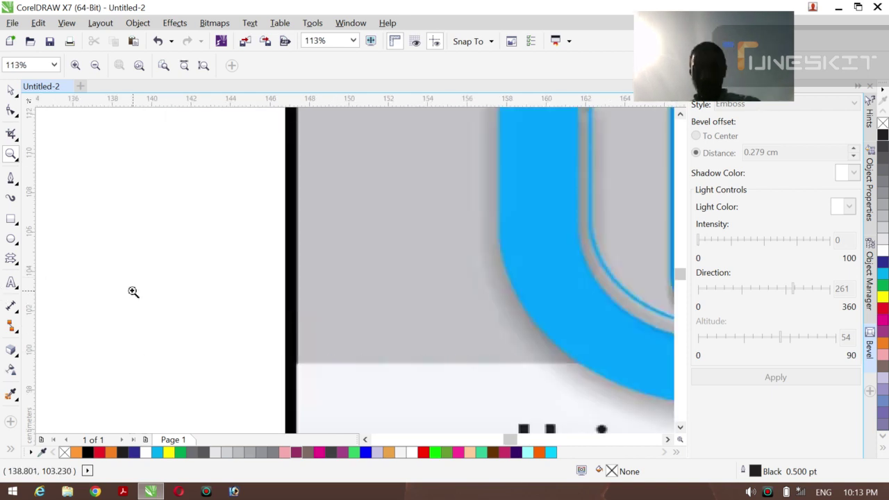
pyautogui.hscroll(3, 133, 291)
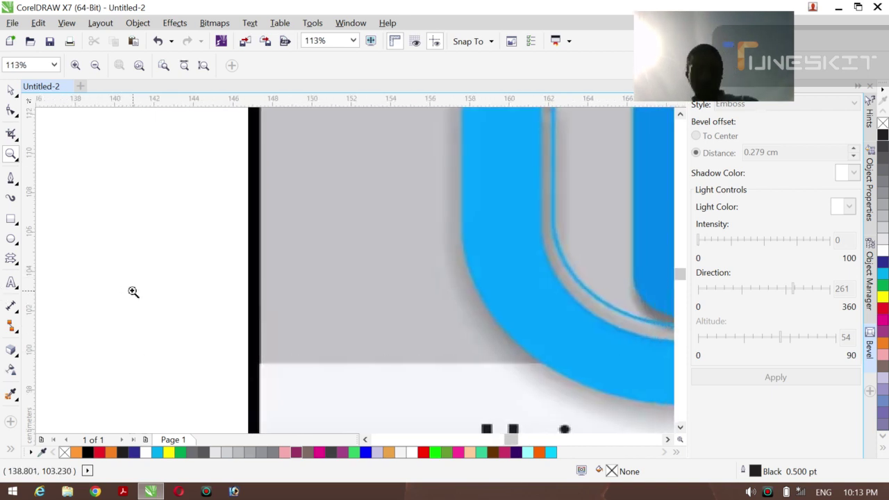
pyautogui.click(95, 65)
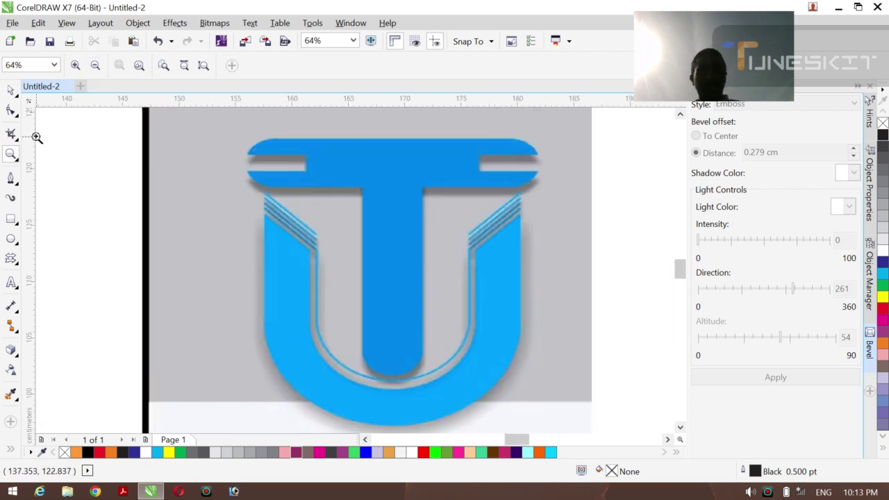
pyautogui.press('space')
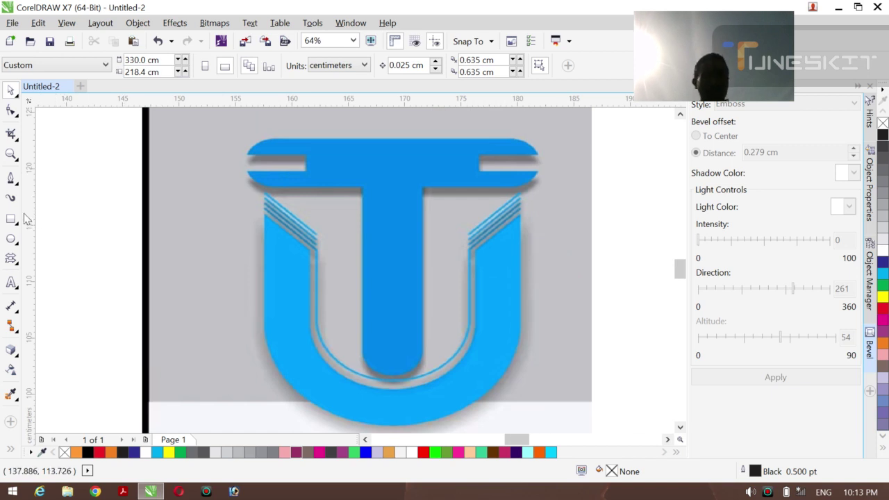
pyautogui.click(17, 290)
pyautogui.click(49, 280)
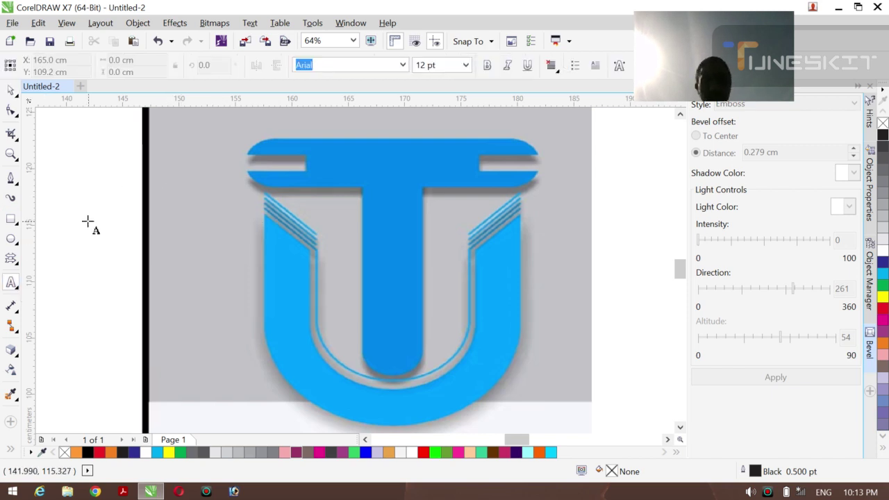
pyautogui.click(11, 90)
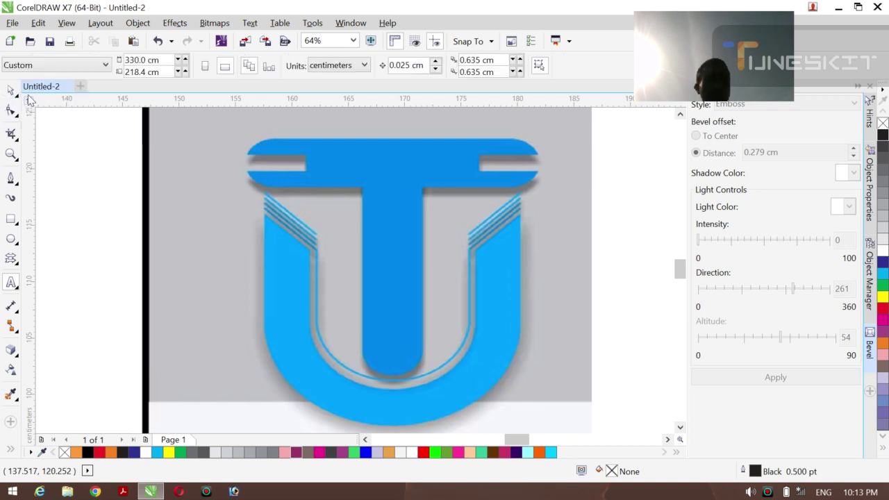
# - Draw a rectangle about 25.9 by 4.4 cm over the T's crossbar and fill it with white
pyautogui.click(12, 220)
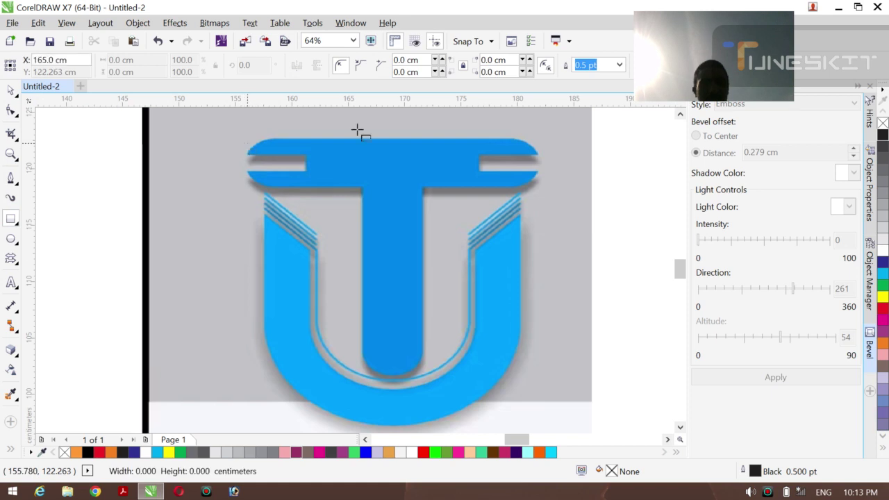
pyautogui.moveTo(245, 144); pyautogui.dragTo(542, 193)
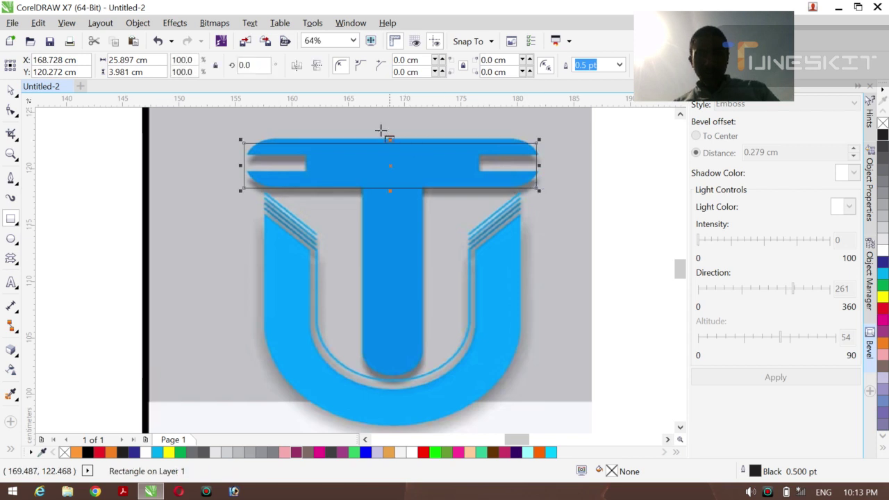
pyautogui.moveTo(391, 134); pyautogui.dragTo(390, 132)
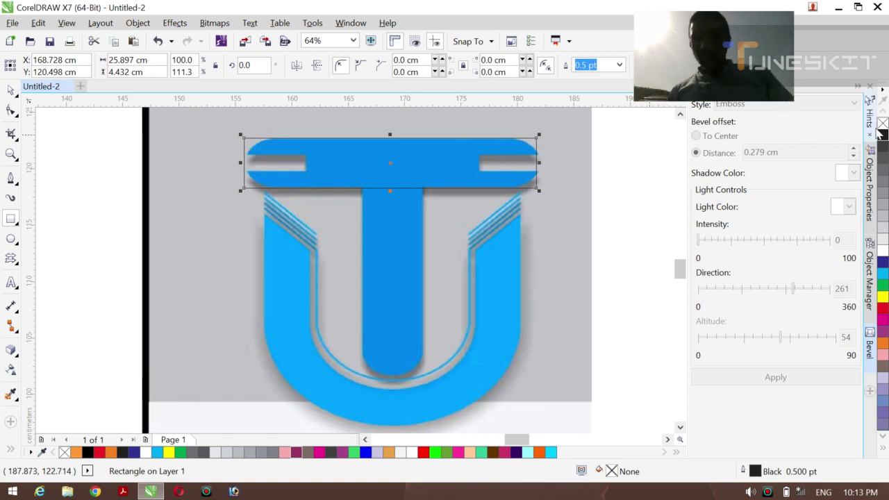
pyautogui.click(882, 238)
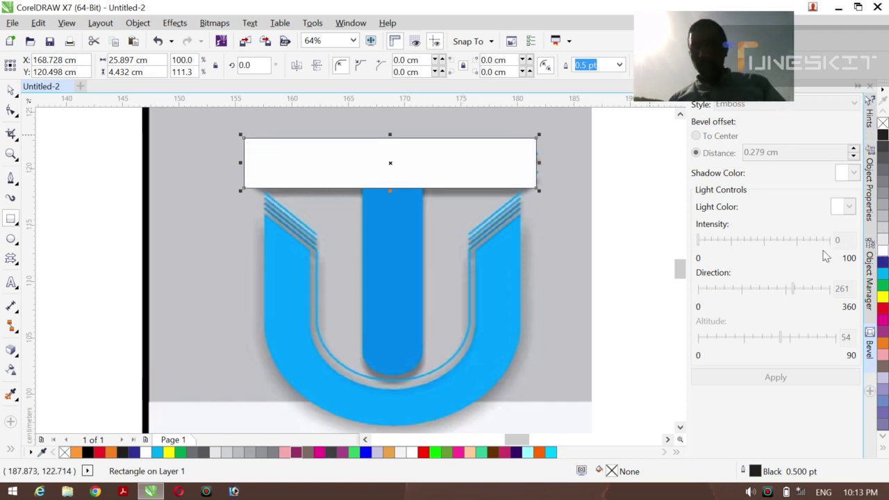
# - Round all corners of the white crossbar rectangle to a radius of about 2.05 cm
pyautogui.click(11, 111)
pyautogui.moveTo(244, 139); pyautogui.dragTo(264, 139)
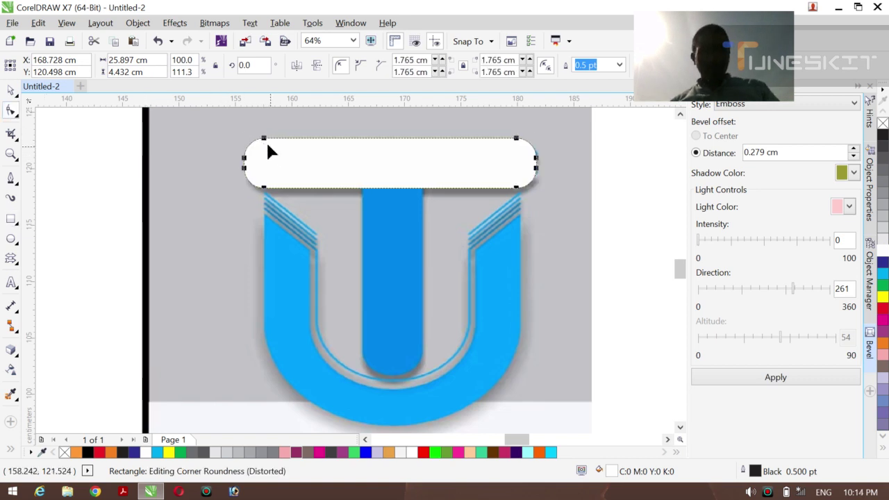
pyautogui.moveTo(264, 139); pyautogui.dragTo(267, 141)
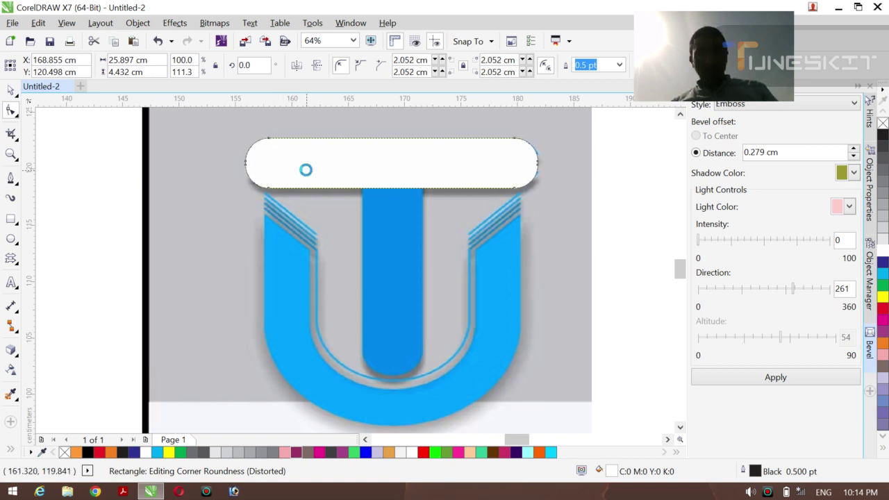
# - Draw a rectangle about 5.5 by 16.8 cm over the T's vertical stem and fill it with white
pyautogui.click(11, 220)
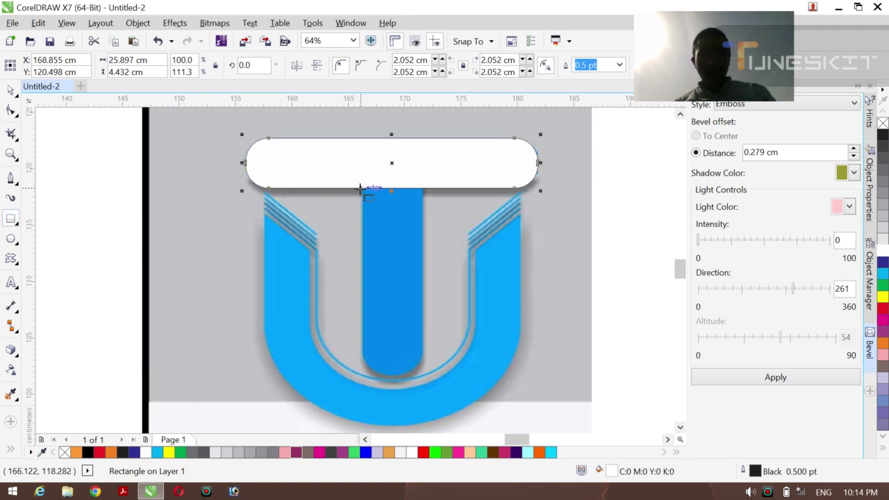
pyautogui.moveTo(360, 188)
pyautogui.mouseDown()
pyautogui.moveTo(423, 208)
pyautogui.moveTo(424, 380)
pyautogui.mouseUp()
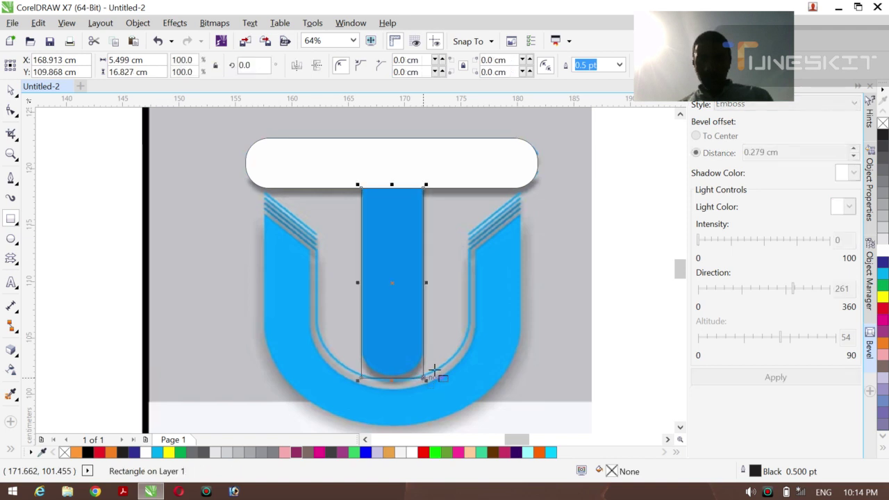
pyautogui.click(883, 256)
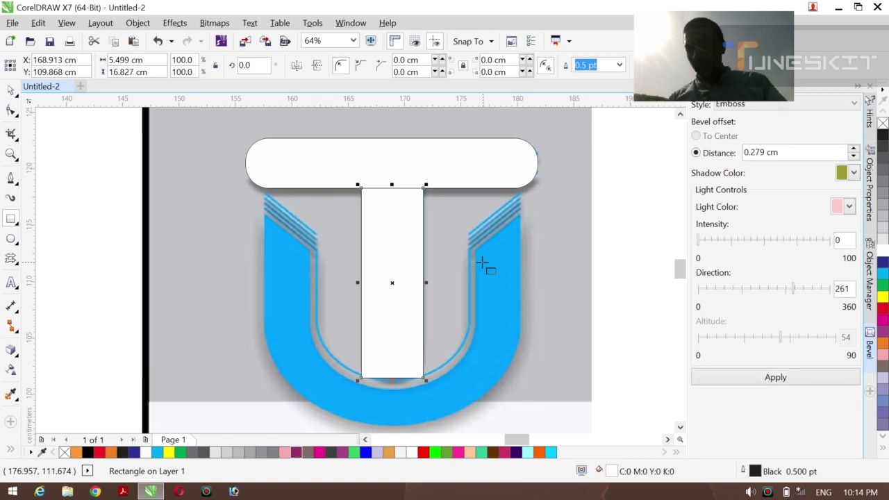
pyautogui.click(11, 109)
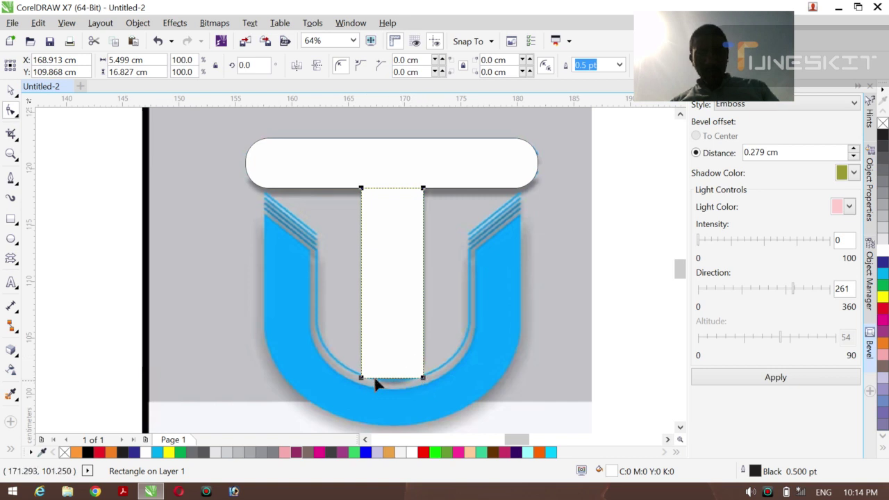
pyautogui.click(442, 70)
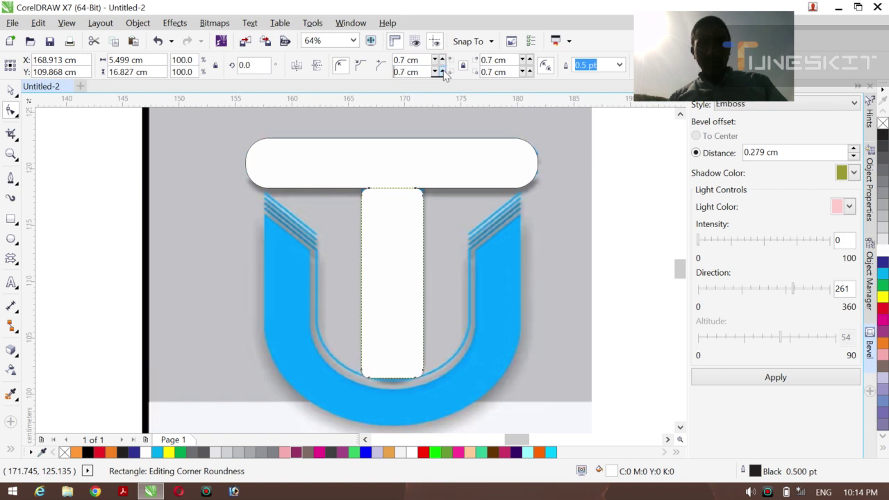
pyautogui.click(442, 70)
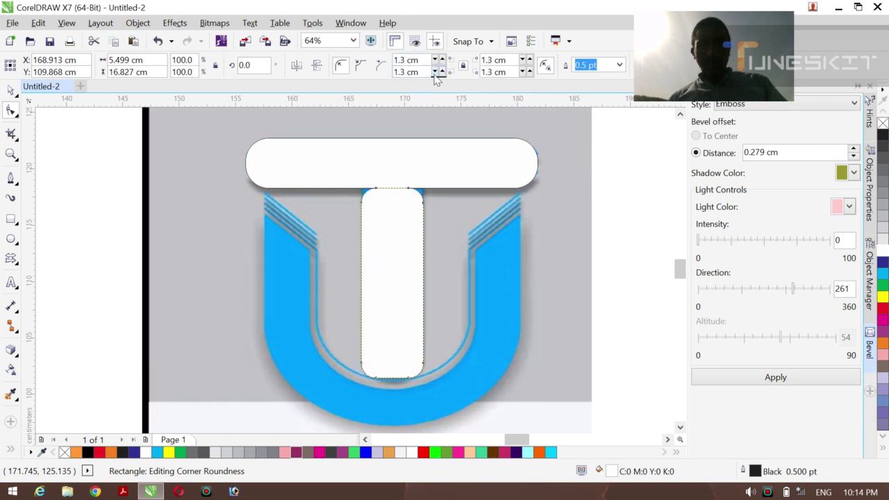
pyautogui.click(434, 72)
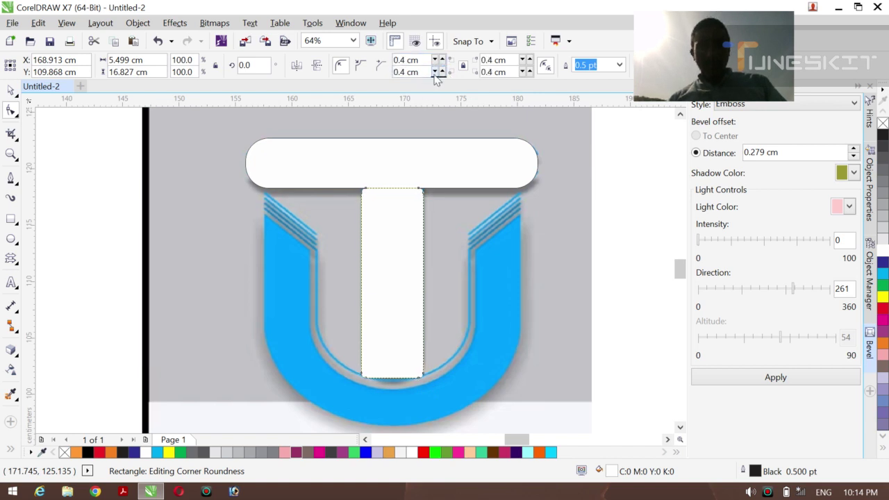
pyautogui.click(442, 60)
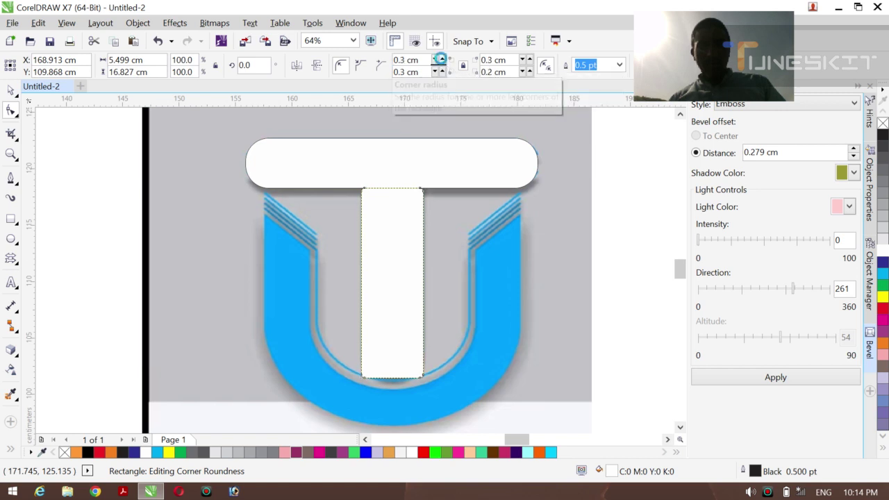
pyautogui.click(441, 60)
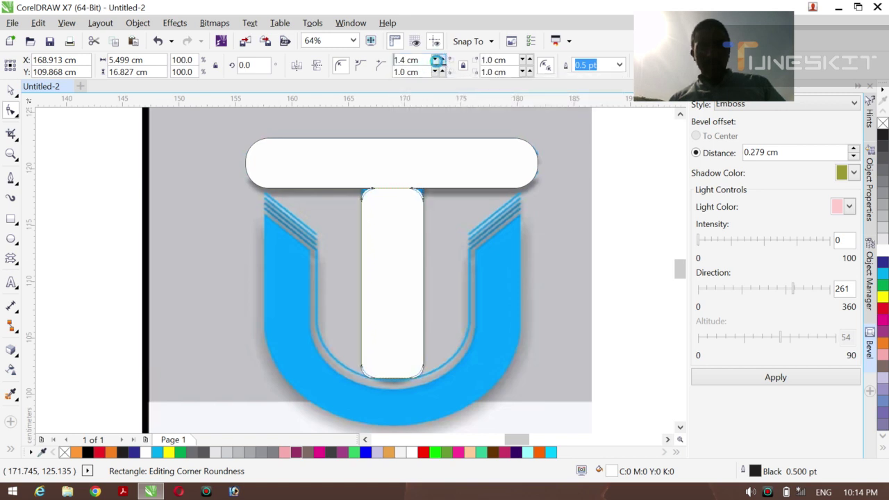
pyautogui.click(434, 60)
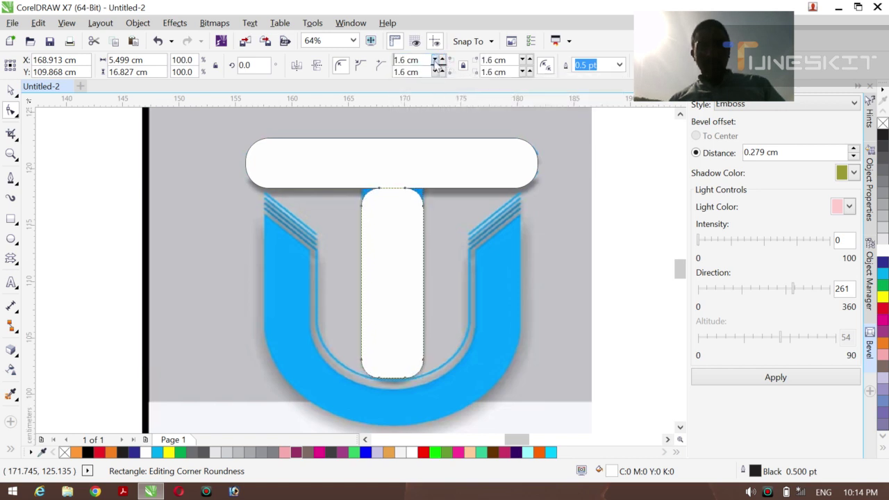
pyautogui.click(435, 62)
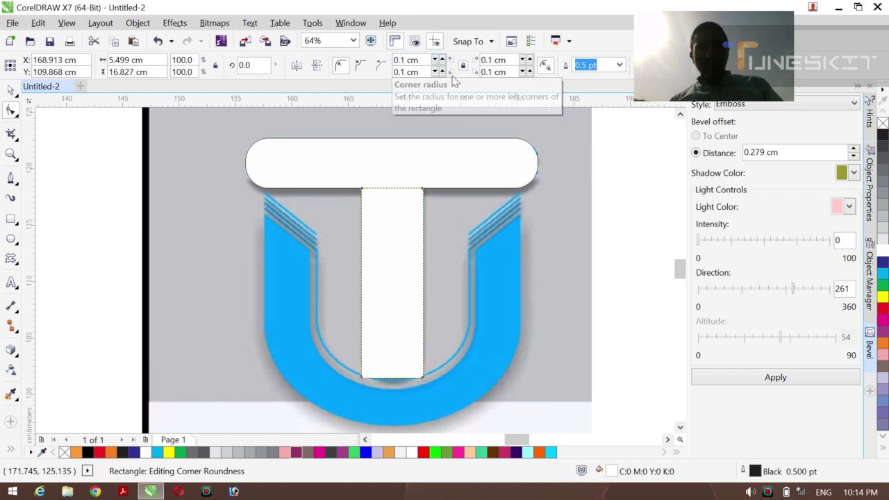
pyautogui.click(530, 72)
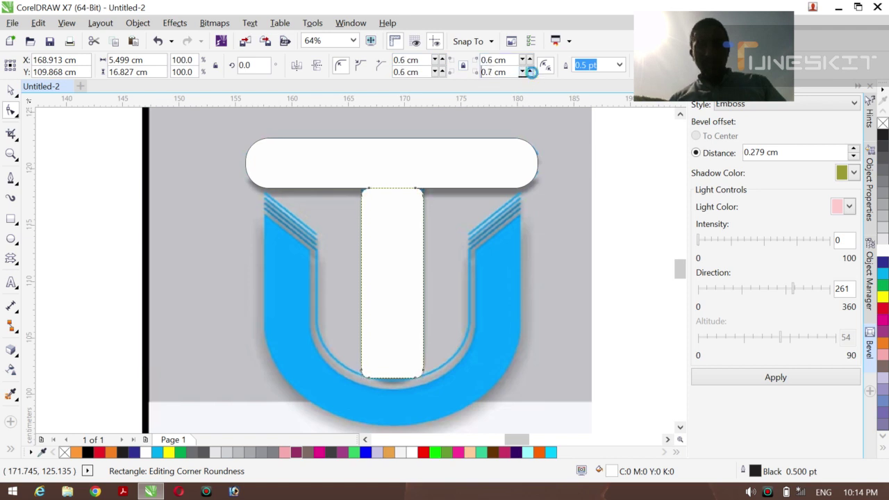
pyautogui.click(524, 75)
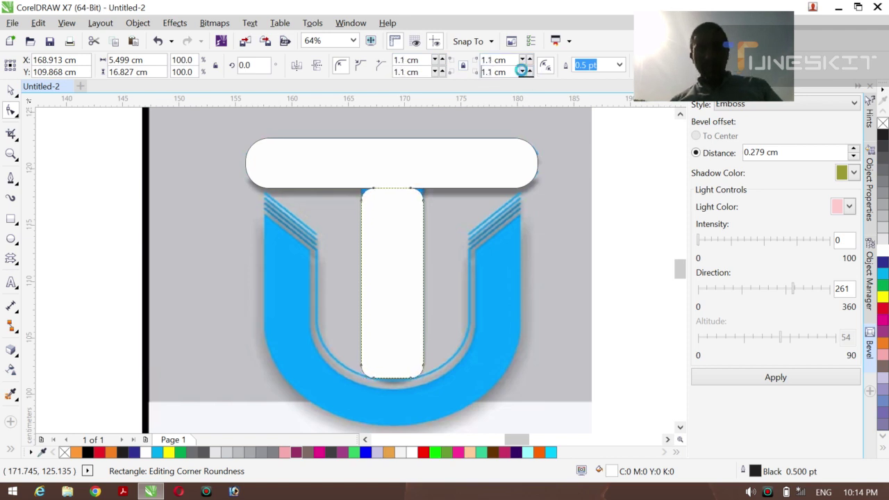
pyautogui.click(524, 74)
pyautogui.click(524, 74)
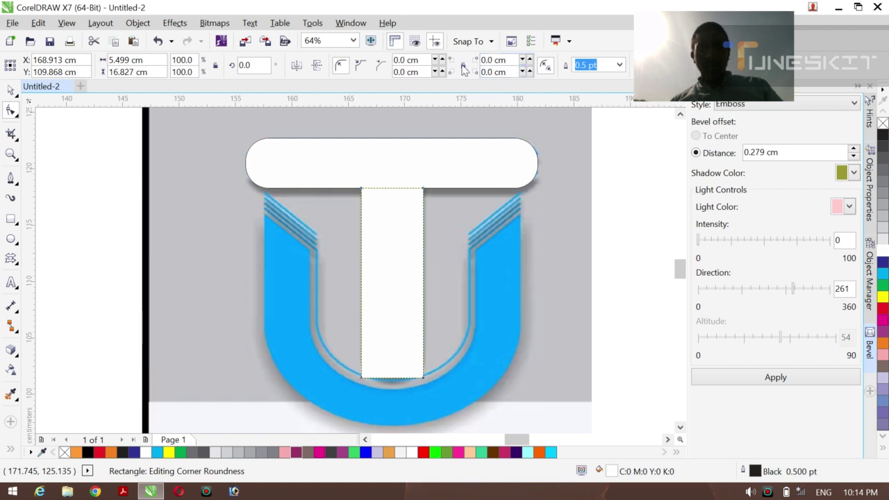
# - Unlink the corner radii and round only the stem's lower right corner to a radius of 1.6 cm
pyautogui.click(531, 74)
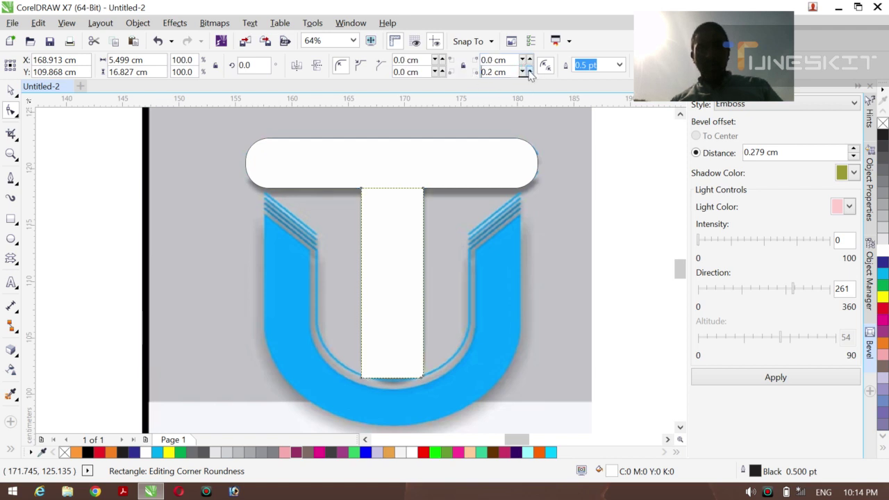
pyautogui.click(531, 74)
pyautogui.click(531, 74)
pyautogui.click(529, 72)
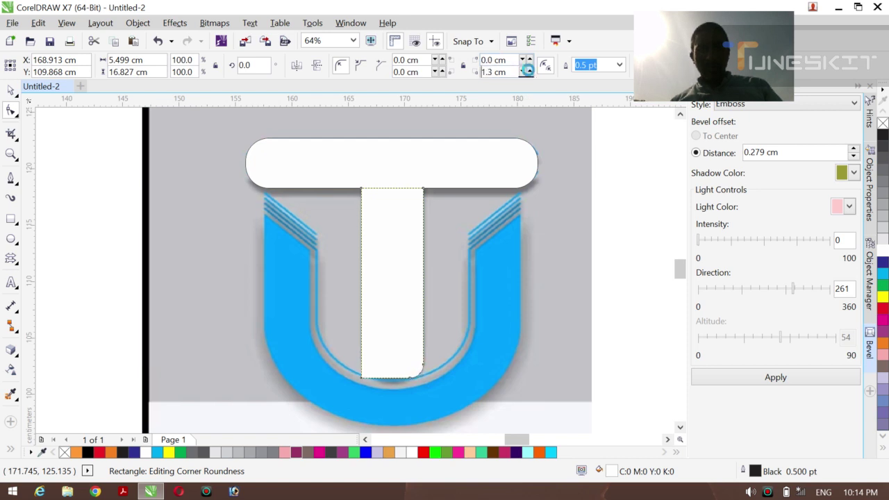
pyautogui.click(529, 72)
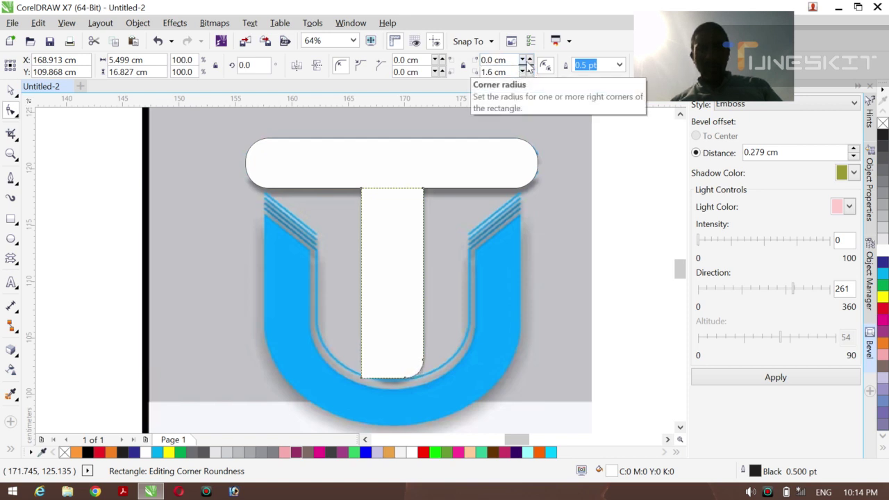
# - Set the radius of the stem's upper right corner to 0.2 cm
pyautogui.click(530, 61)
pyautogui.click(530, 60)
pyautogui.click(530, 60)
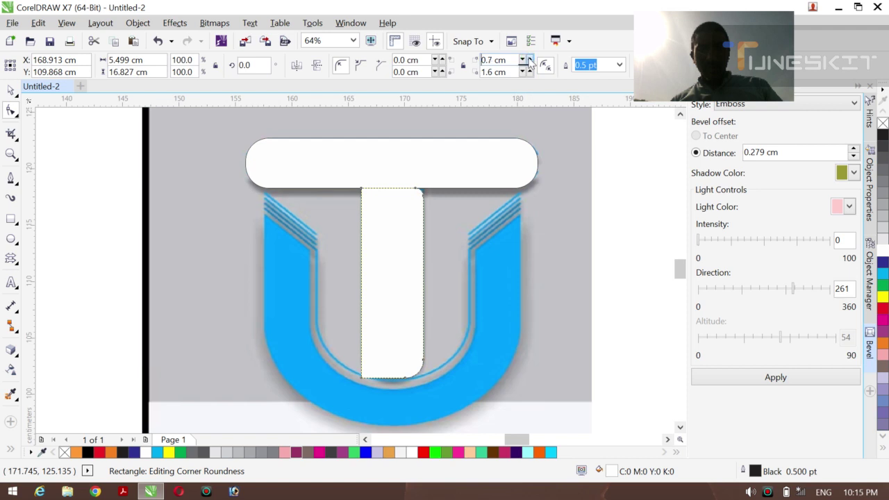
pyautogui.click(530, 60)
pyautogui.click(523, 63)
pyautogui.click(523, 63)
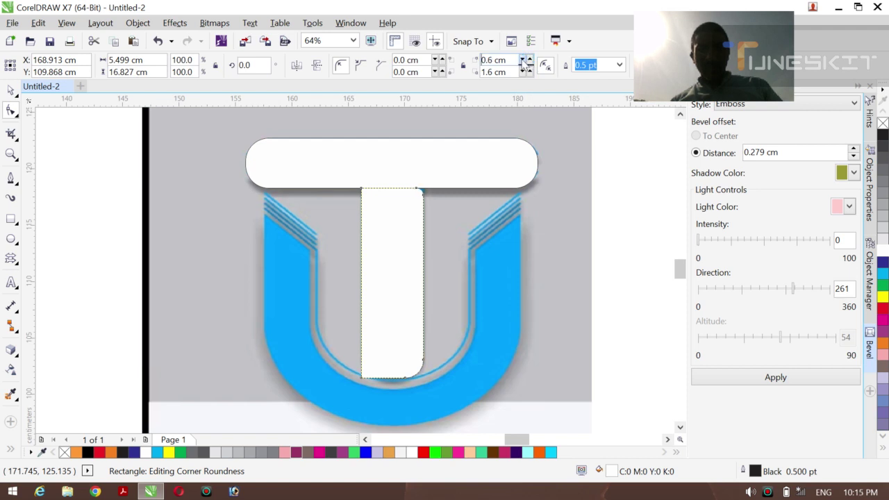
pyautogui.click(522, 63)
# - Increase the rounding of the stem's lower right corner to a radius of 2.4 cm
pyautogui.click(522, 73)
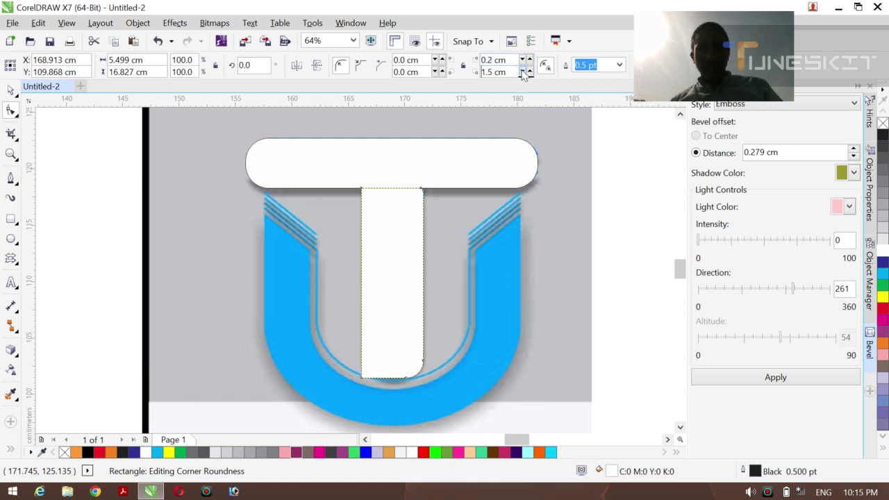
pyautogui.click(522, 73)
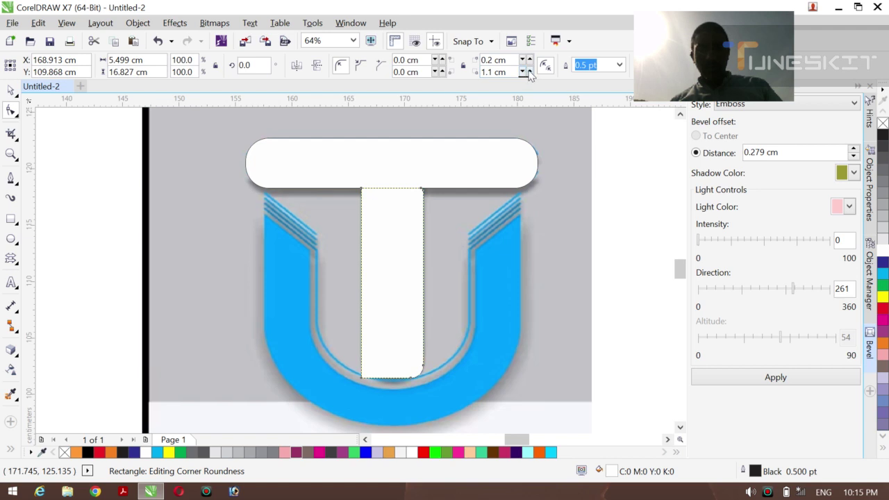
pyautogui.click(528, 69)
pyautogui.click(528, 69)
pyautogui.click(528, 69)
pyautogui.click(528, 69)
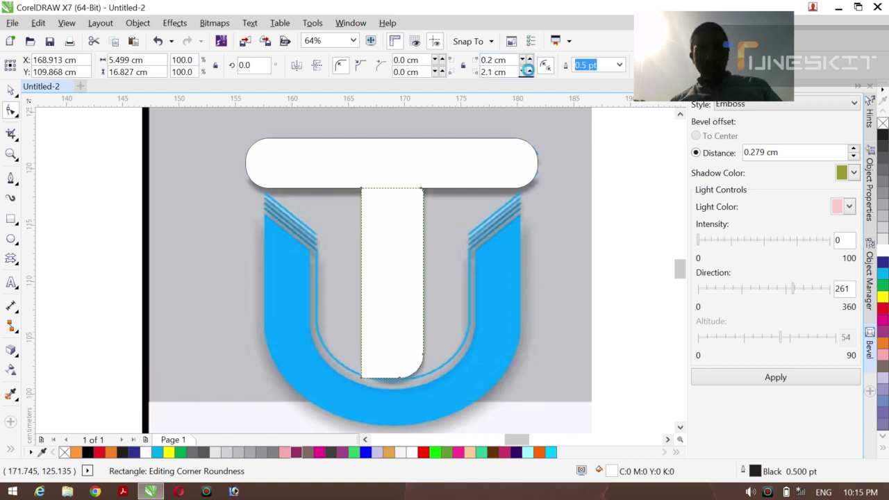
pyautogui.click(528, 70)
pyautogui.click(528, 69)
pyautogui.click(528, 69)
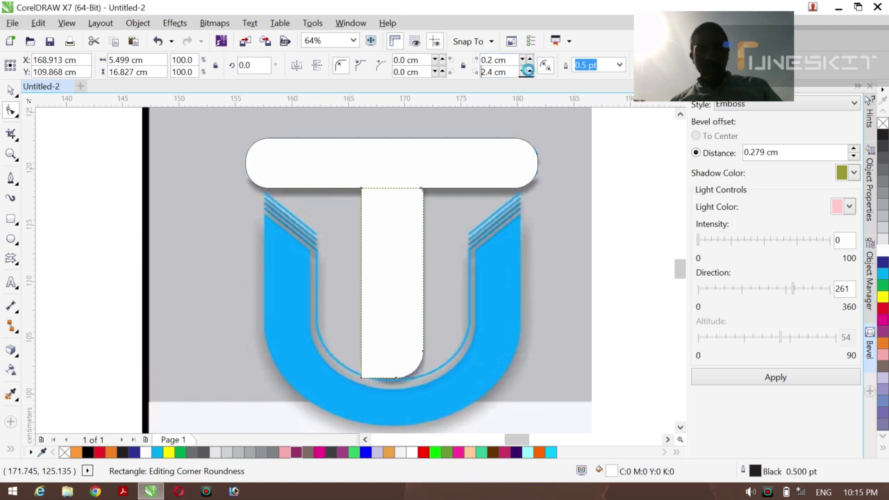
# - Round the stem's lower left corner to a radius of 3.2 cm
pyautogui.click(442, 71)
pyautogui.click(441, 70)
pyautogui.click(441, 70)
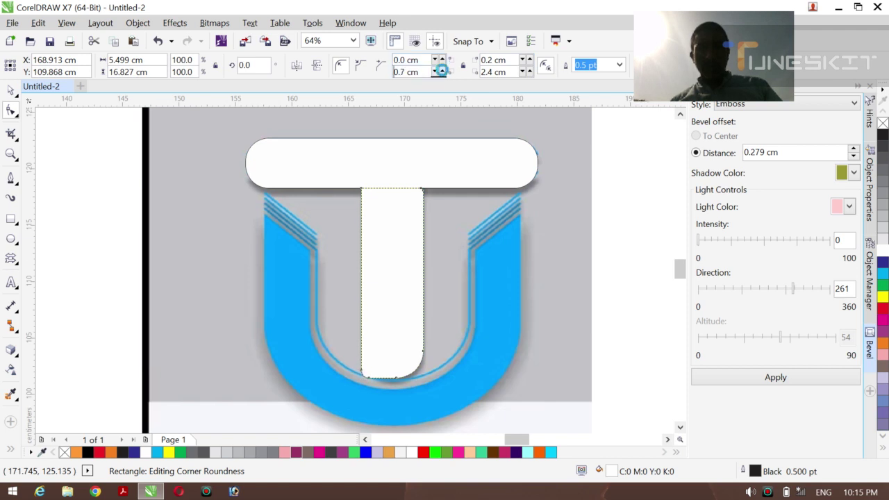
pyautogui.click(442, 71)
pyautogui.click(442, 71)
pyautogui.click(442, 70)
pyautogui.click(442, 70)
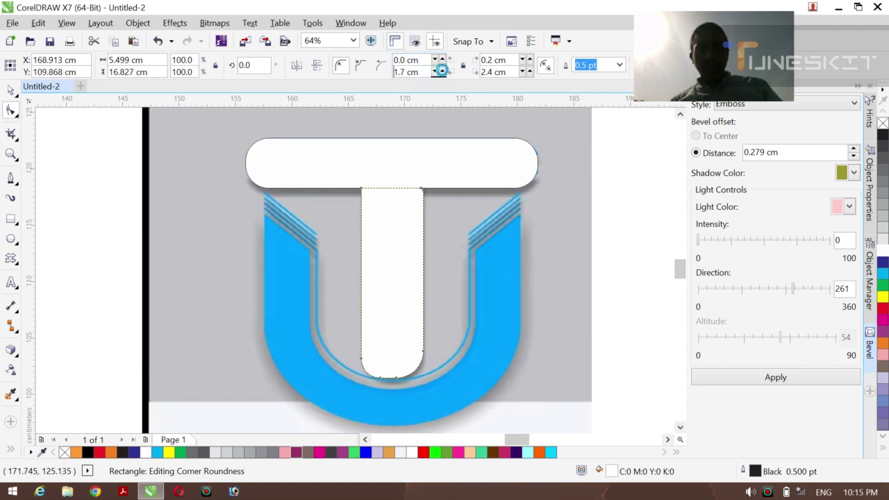
pyautogui.click(442, 70)
pyautogui.click(441, 71)
pyautogui.click(442, 70)
pyautogui.click(441, 70)
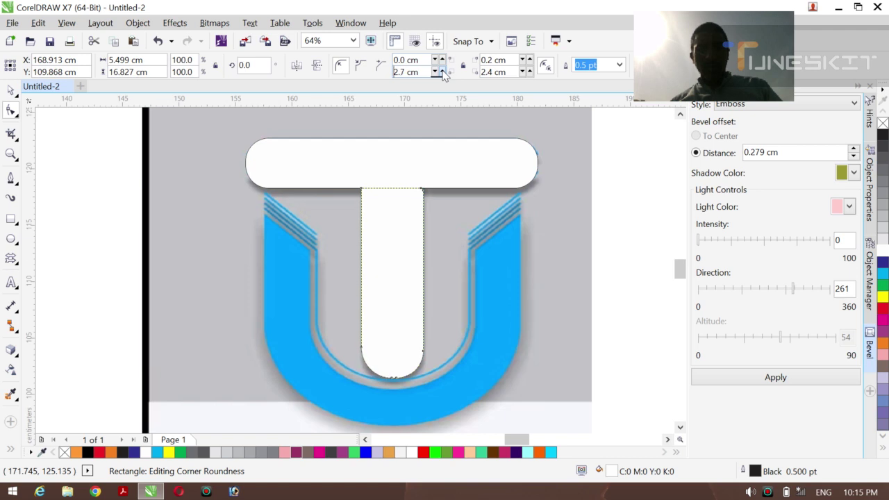
pyautogui.click(443, 72)
pyautogui.click(443, 72)
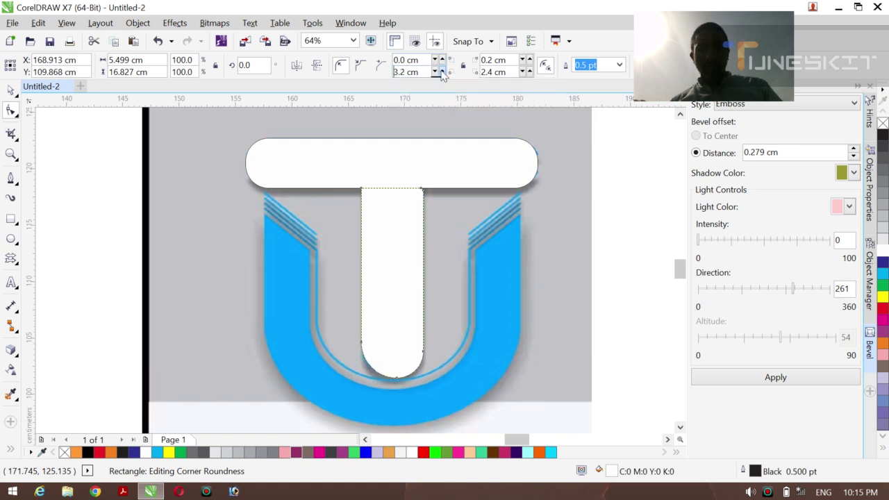
# - Set the radius of the stem's lower right corner to 3.5 cm so the stem ends in a semicircle
pyautogui.click(529, 71)
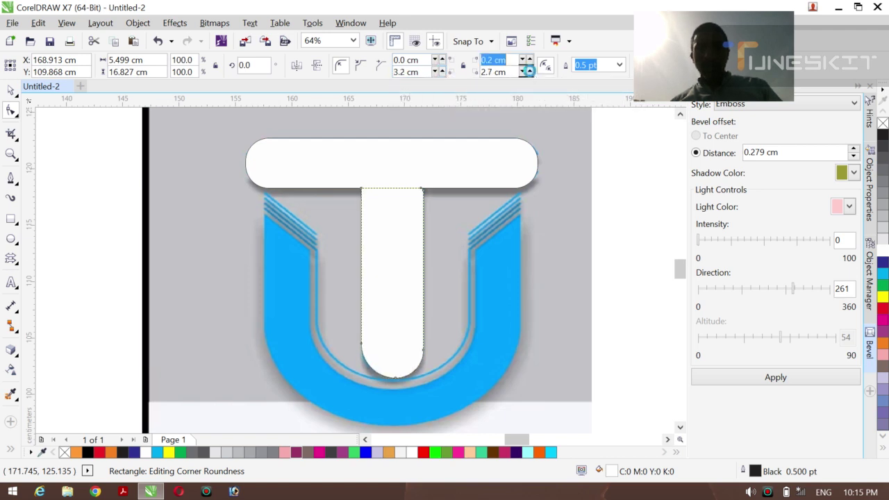
pyautogui.click(529, 72)
pyautogui.click(530, 72)
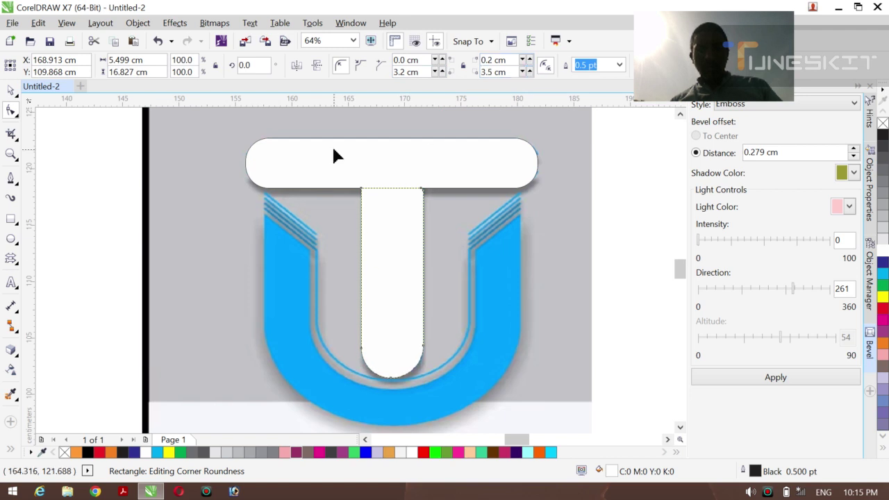
# - Weld the rounded stem and the crossbar into a single T shape and deselect it
pyautogui.click(11, 91)
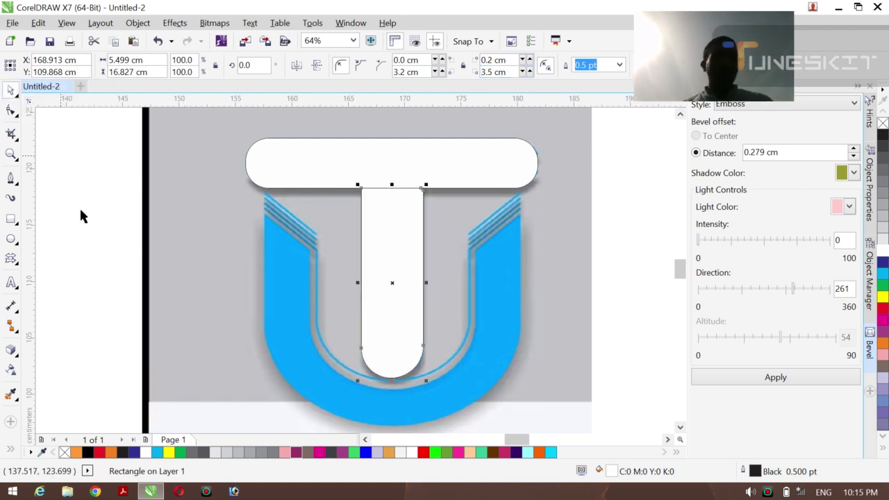
pyautogui.click(175, 234)
pyautogui.click(387, 274)
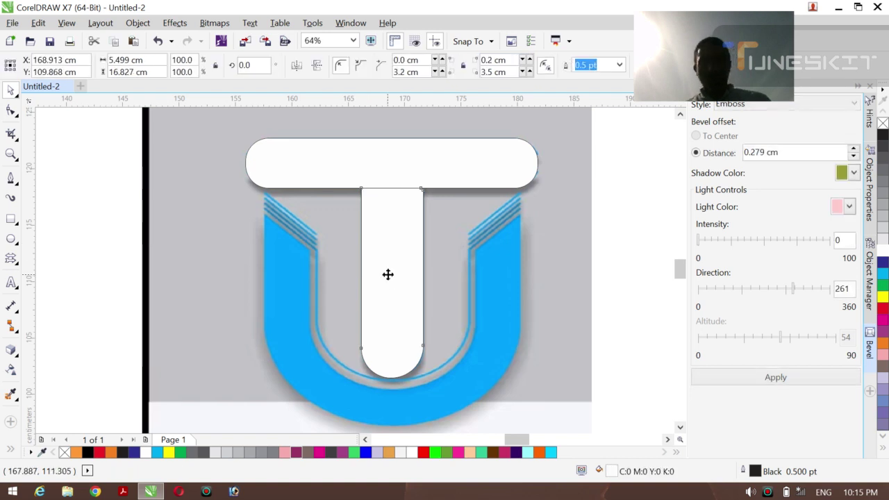
pyautogui.keyDown('shift'); pyautogui.click(464, 164); pyautogui.keyUp('shift')
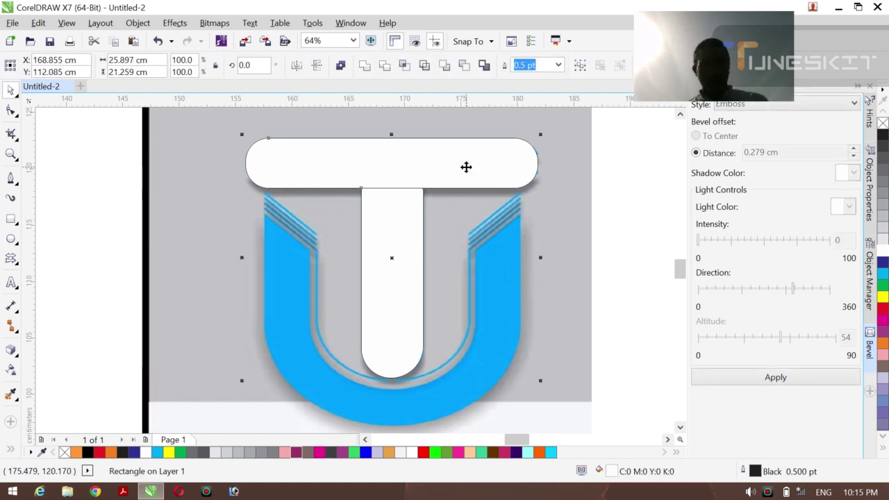
pyautogui.click(364, 65)
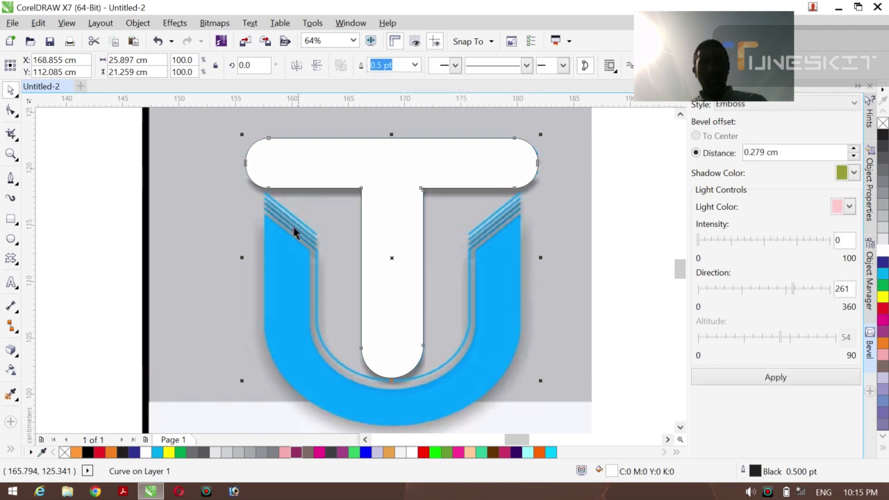
pyautogui.click(60, 228)
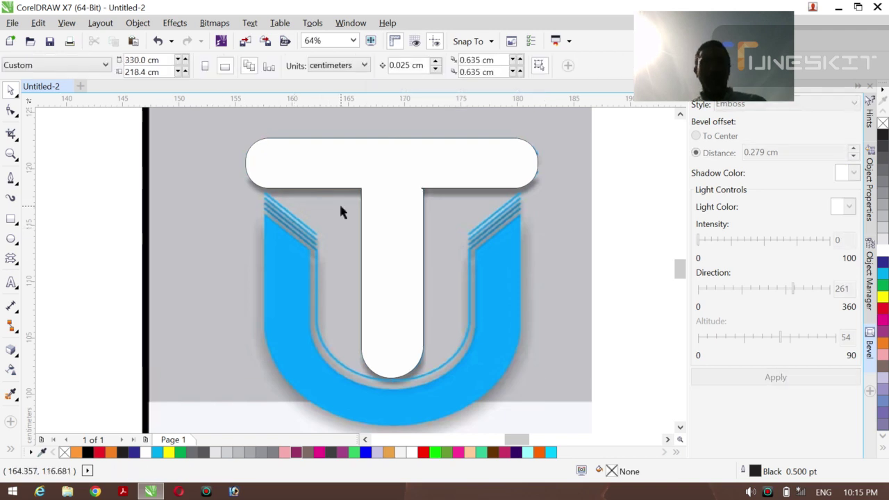
# - Move the white T down about 6.2 cm off the reference crossbar and draw a rectangle about 5.3 by 1.6 cm over the crossbar's left notch
pyautogui.click(402, 211)
pyautogui.moveTo(407, 284); pyautogui.dragTo(411, 353)
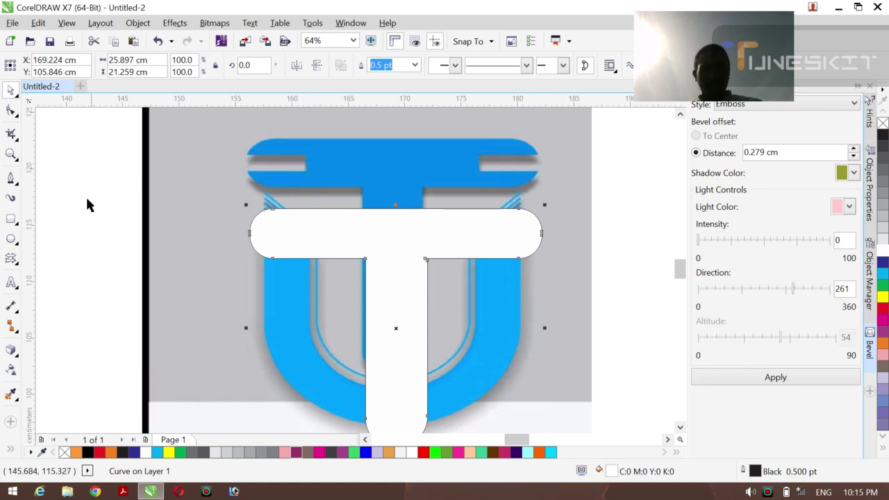
pyautogui.click(11, 220)
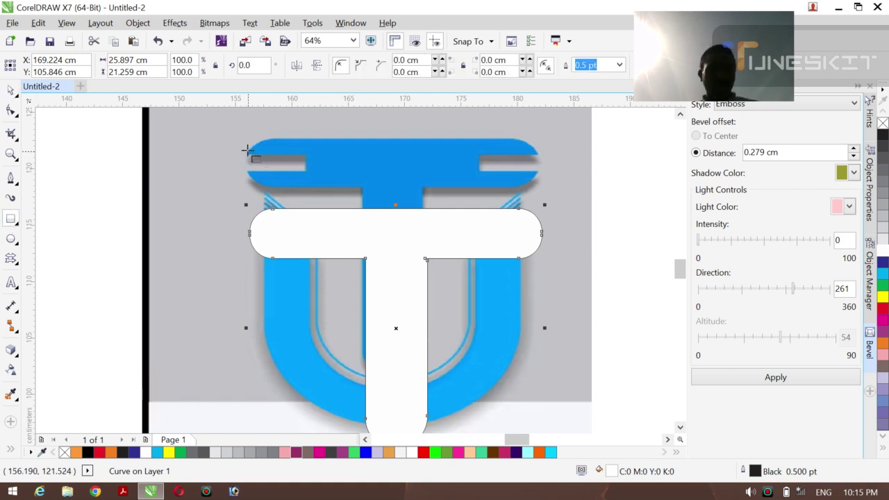
pyautogui.moveTo(246, 150); pyautogui.dragTo(304, 170)
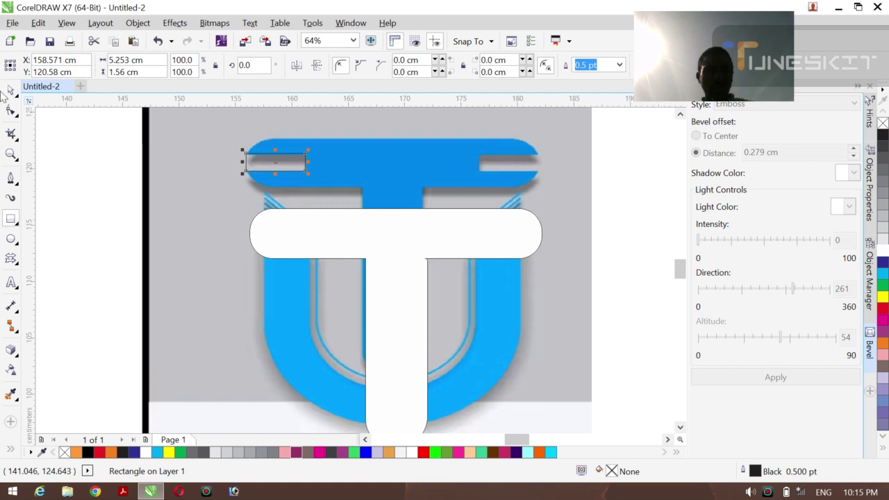
pyautogui.click(20, 101)
pyautogui.click(42, 88)
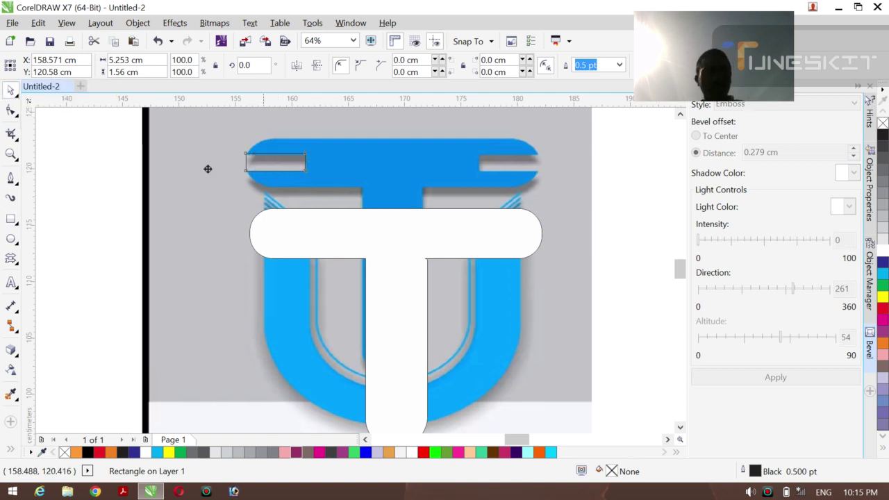
# - Shift the small rectangle about 6.4 cm left off the crossbar and move the white T up about 6.4 cm over the reference T
pyautogui.moveTo(208, 169)
pyautogui.mouseDown()
pyautogui.moveTo(188, 165)
pyautogui.moveTo(204, 163)
pyautogui.mouseUp()
pyautogui.click(389, 250)
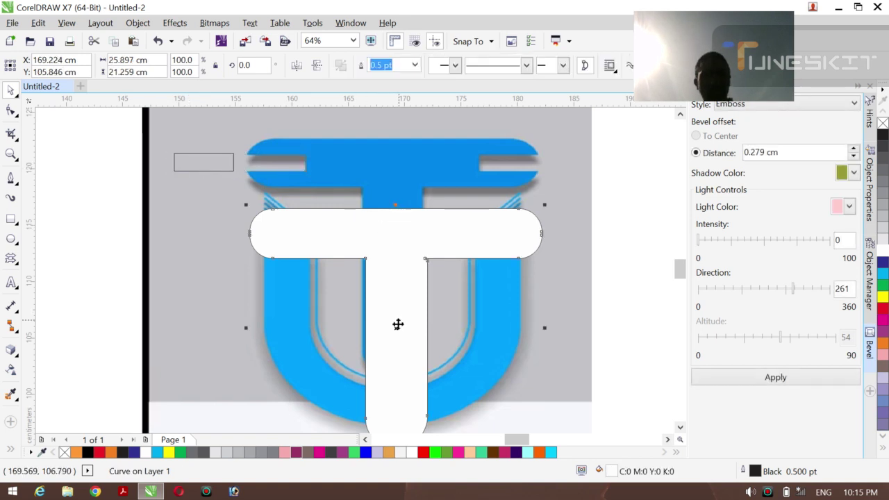
pyautogui.moveTo(392, 312); pyautogui.dragTo(393, 260)
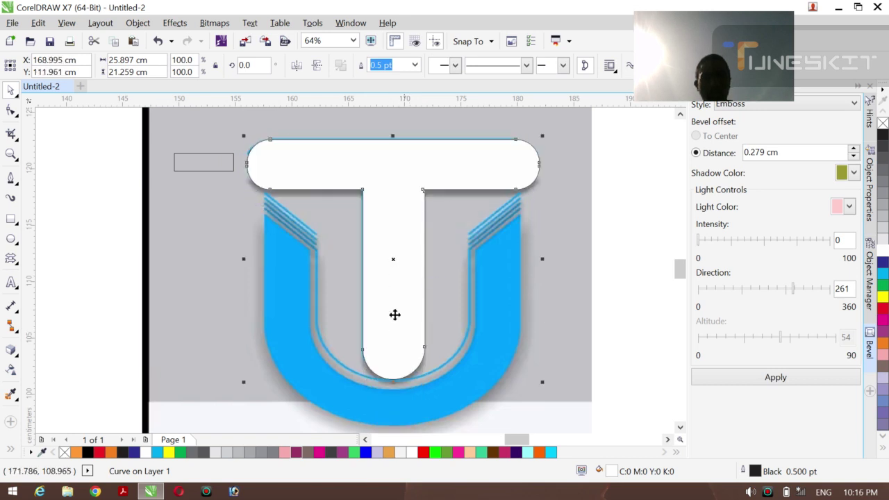
pyautogui.press('Up')
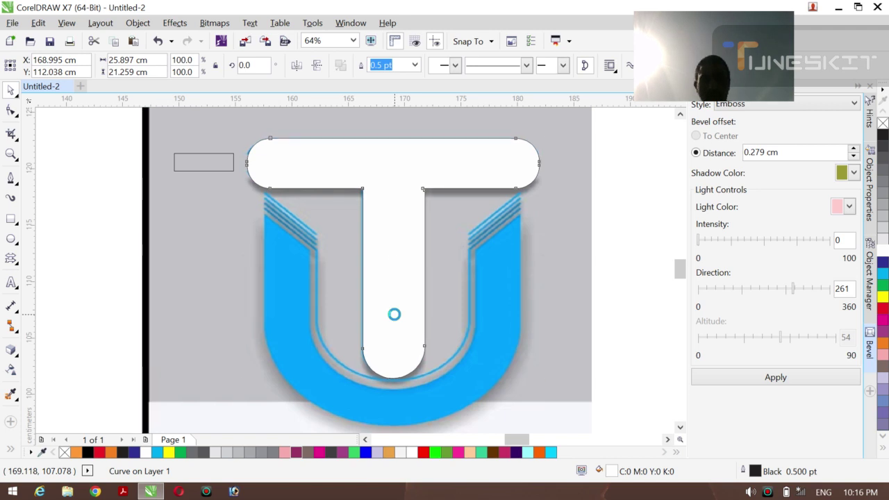
pyautogui.press('Up')
pyautogui.press('Left')
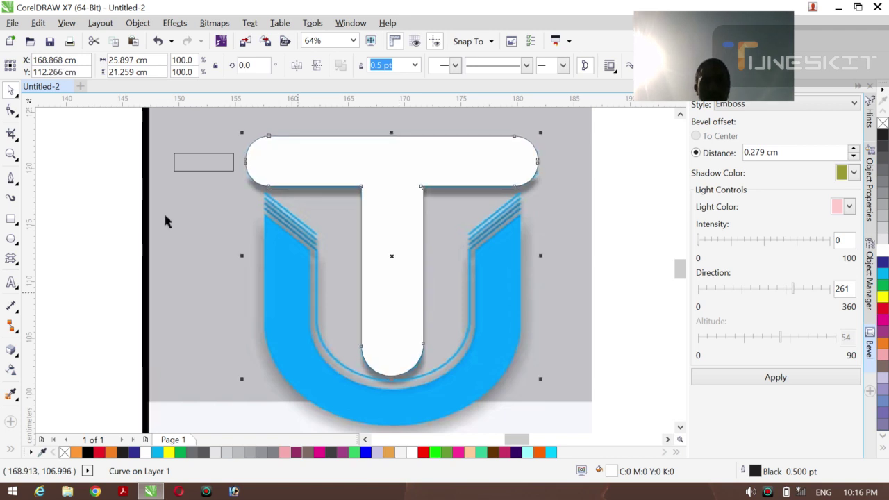
# - Move the small rectangle onto the left end of the T's crossbar over the notch position and fill it white
pyautogui.click(195, 159)
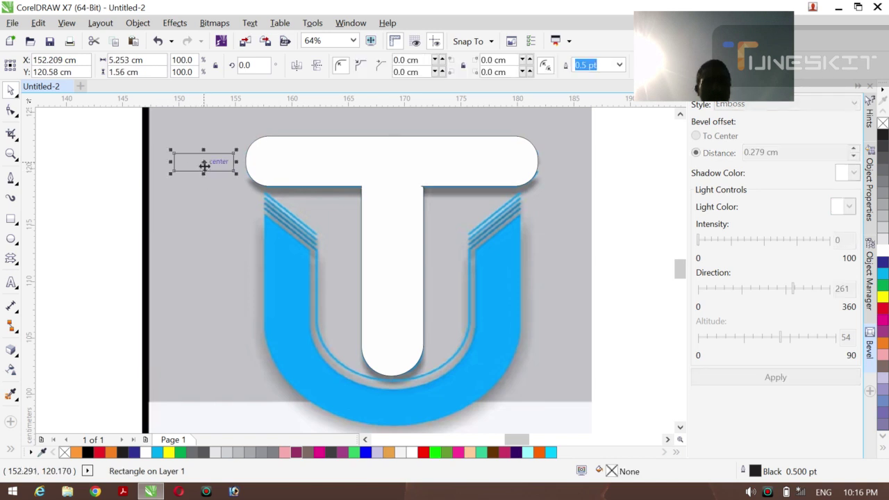
pyautogui.moveTo(202, 164); pyautogui.dragTo(273, 168)
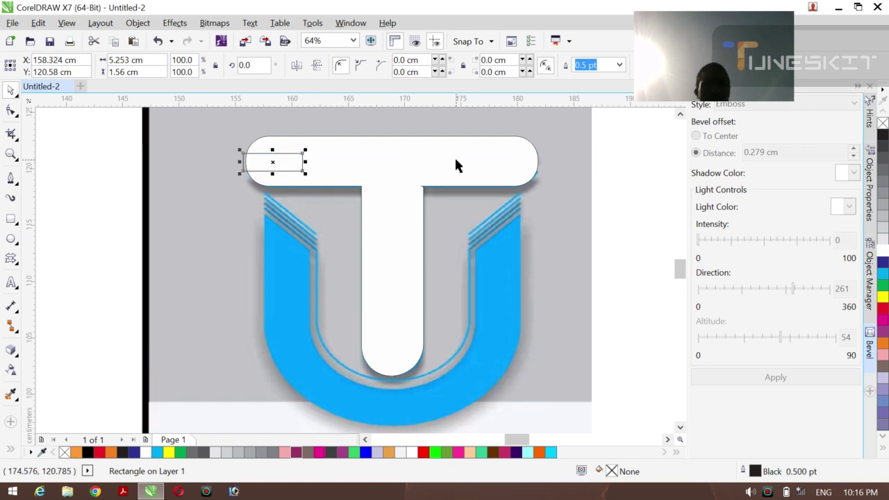
pyautogui.click(882, 248)
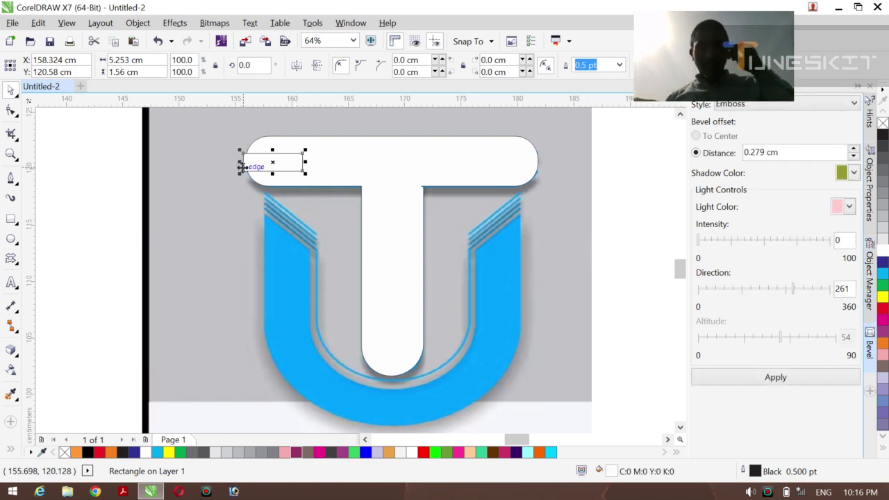
# - Place a copy of the notch rectangle at the same height on the right end of the T's crossbar
pyautogui.moveTo(276, 163); pyautogui.dragTo(473, 164)
pyautogui.hotkey('ctrl', 'z')
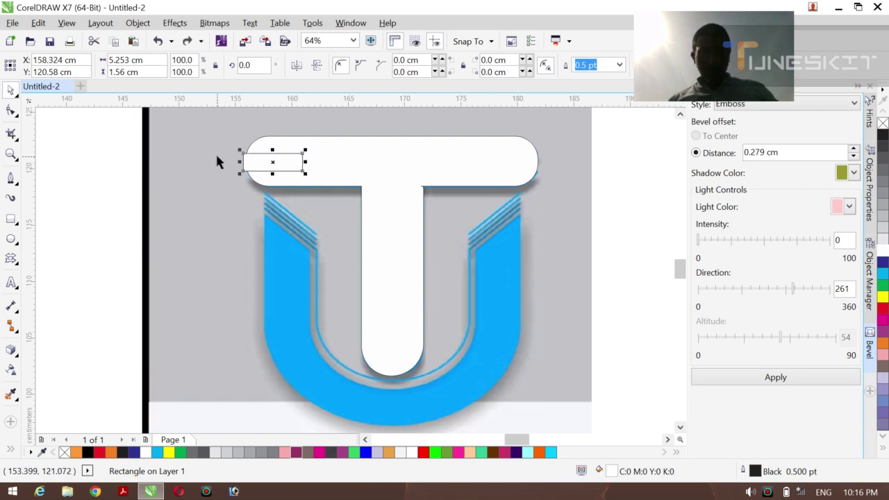
pyautogui.moveTo(273, 160); pyautogui.dragTo(509, 166)
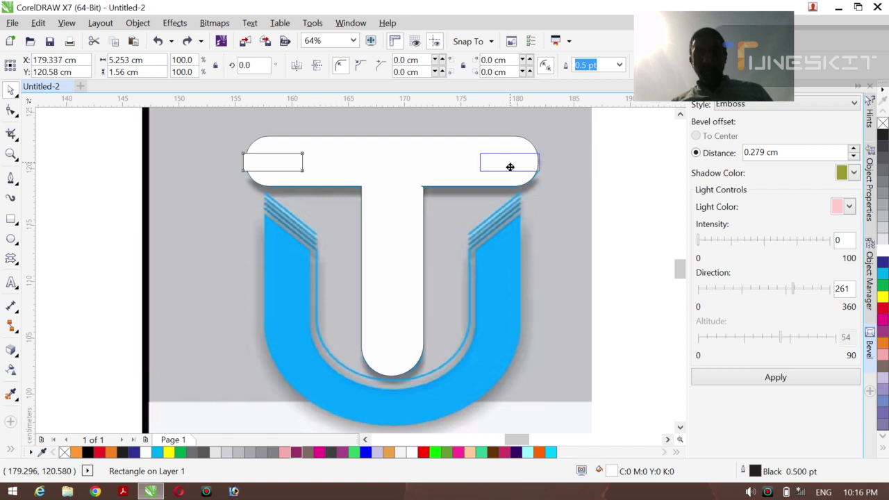
pyautogui.moveTo(510, 167); pyautogui.dragTo(510, 167)
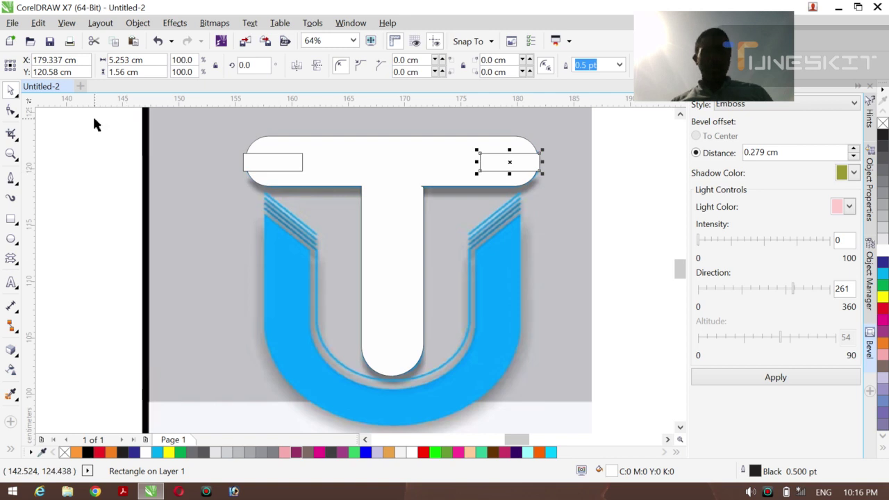
pyautogui.moveTo(95, 118); pyautogui.dragTo(587, 408)
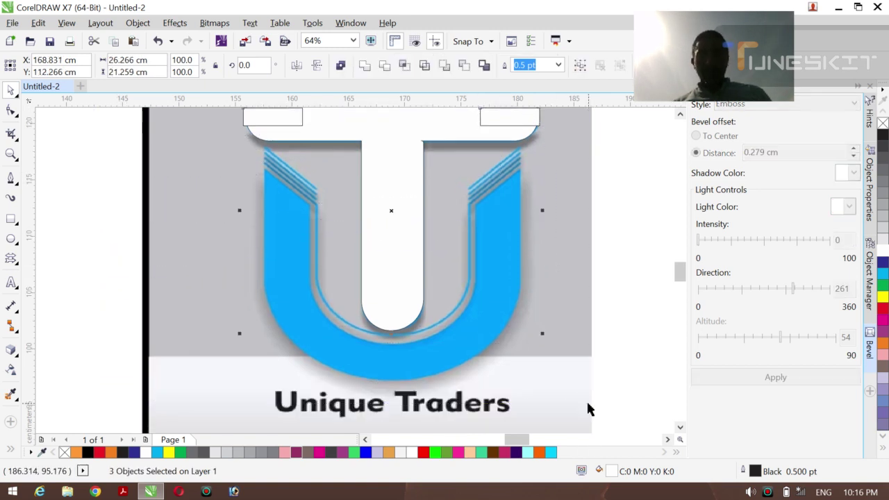
pyautogui.scroll(2, 586, 400)
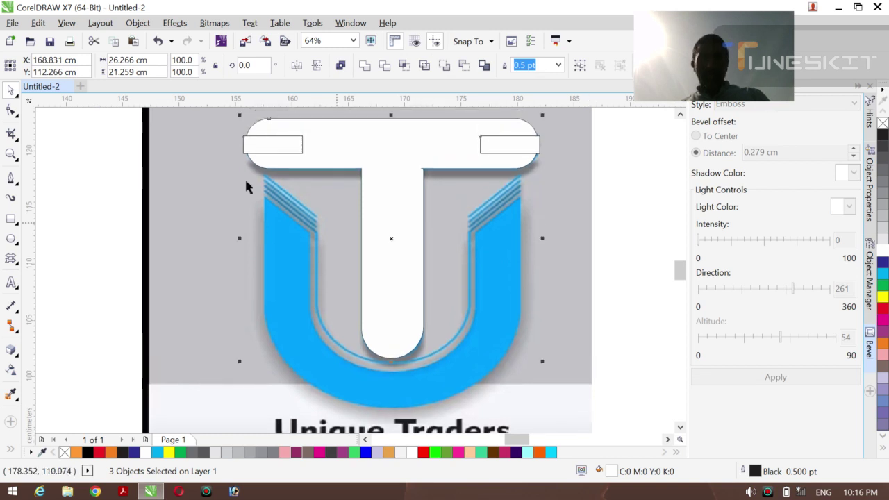
pyautogui.click(18, 97)
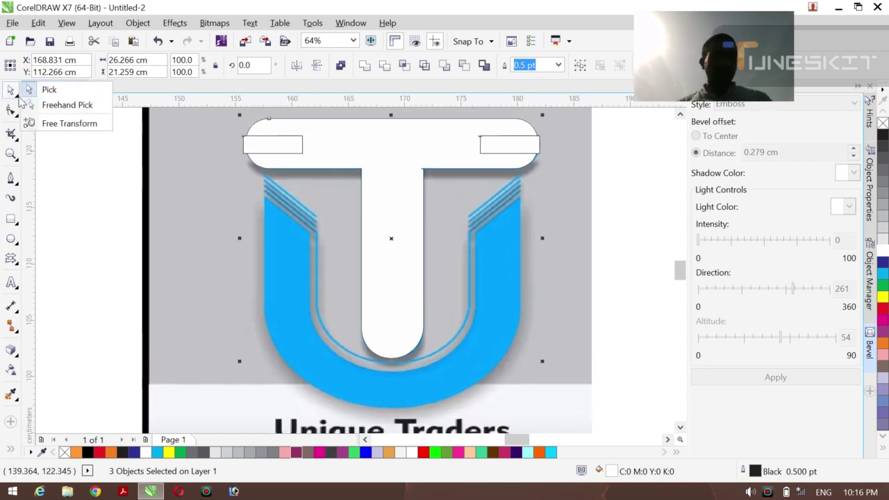
pyautogui.click(58, 160)
# - Trim the T with the left rectangle to cut the crossbar's left notch, and delete that rectangle
pyautogui.click(277, 139)
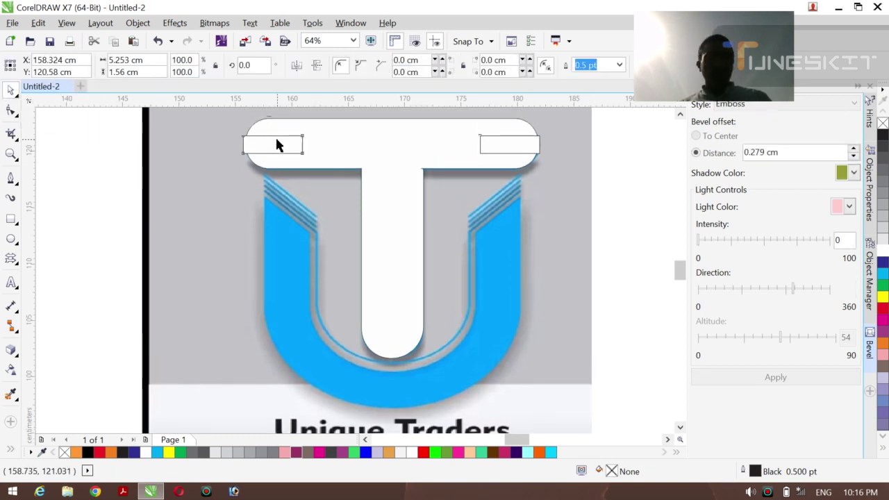
pyautogui.keyDown('shift'); pyautogui.click(340, 139); pyautogui.keyUp('shift')
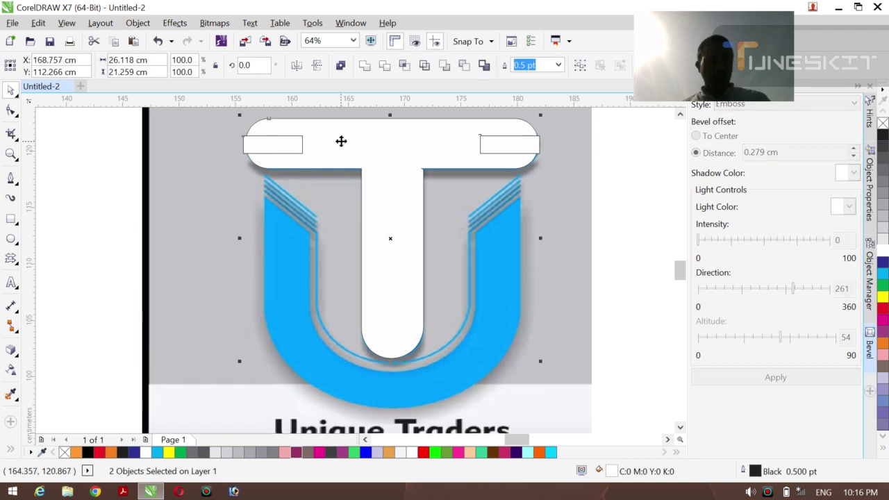
pyautogui.click(383, 70)
pyautogui.click(63, 187)
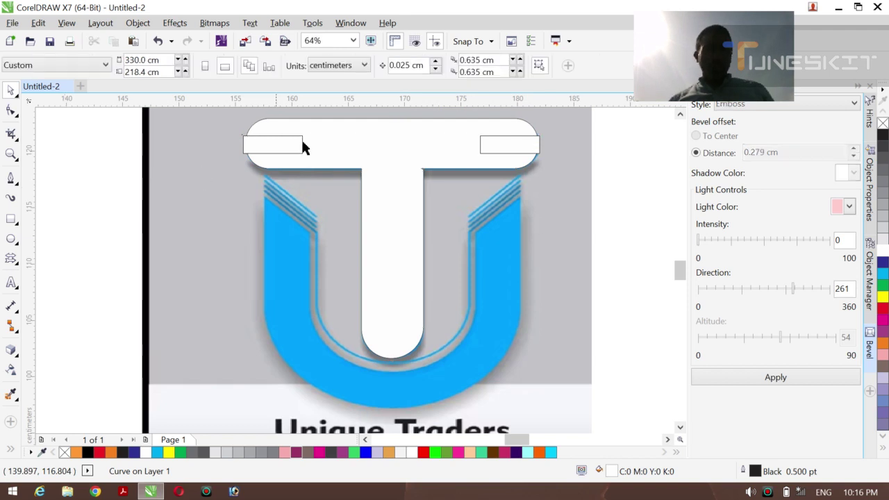
pyautogui.moveTo(287, 144); pyautogui.dragTo(195, 146)
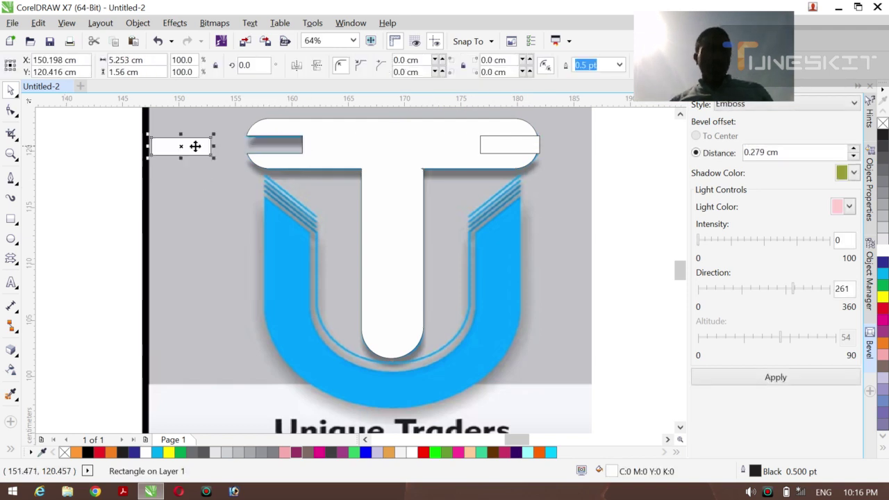
pyautogui.press('Delete')
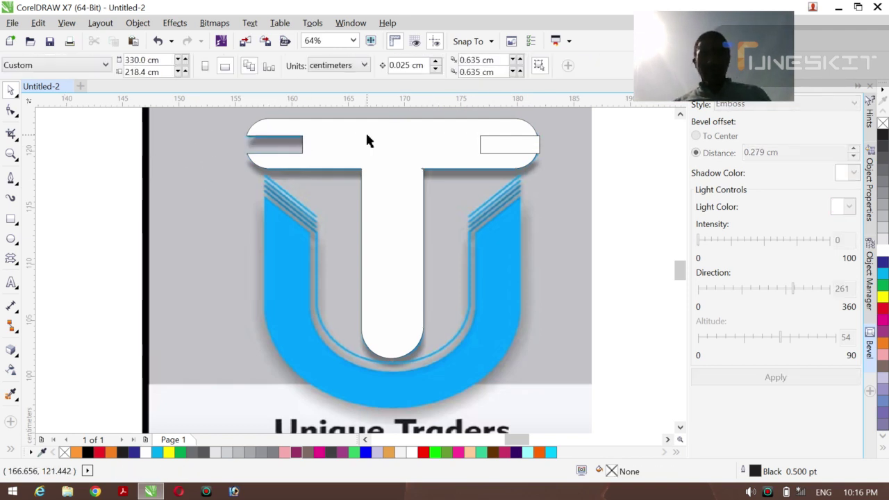
# - Trim the T with the right rectangle to cut the crossbar's right notch, and delete that rectangle
pyautogui.click(492, 145)
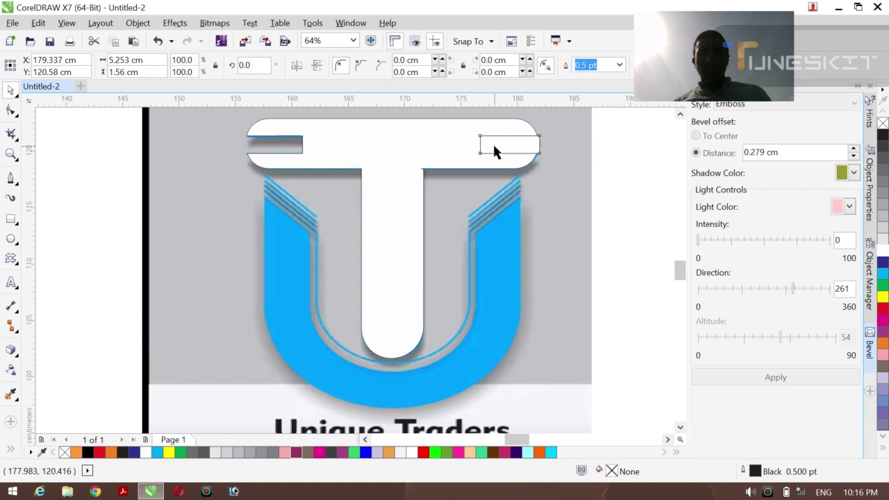
pyautogui.keyDown('shift'); pyautogui.click(439, 142); pyautogui.keyUp('shift')
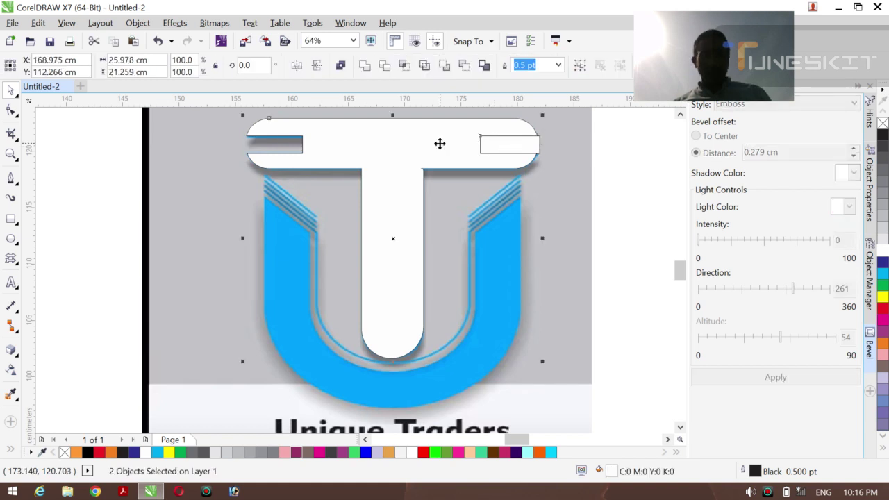
pyautogui.click(387, 66)
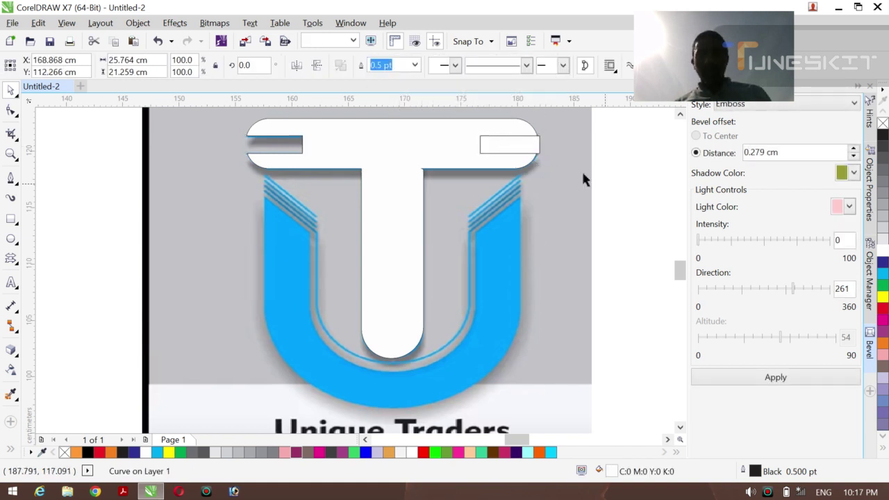
pyautogui.press('Escape')
pyautogui.moveTo(511, 154); pyautogui.dragTo(609, 160)
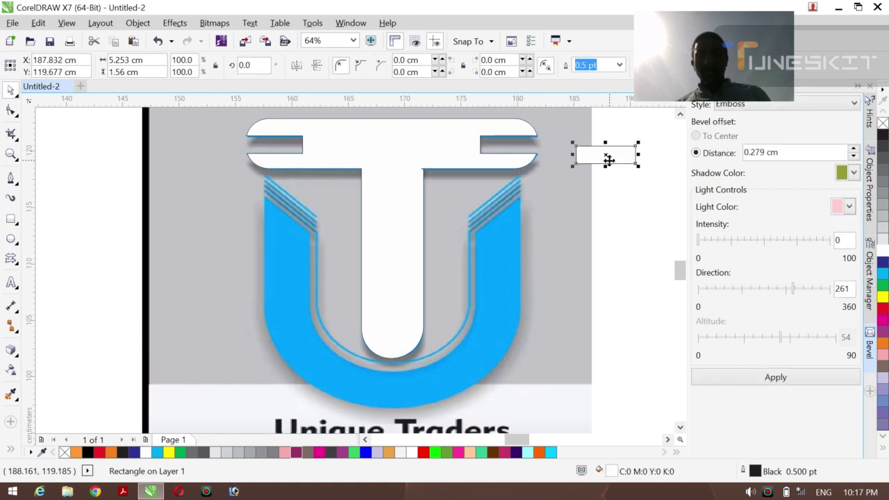
pyautogui.press('Delete')
pyautogui.click(381, 154)
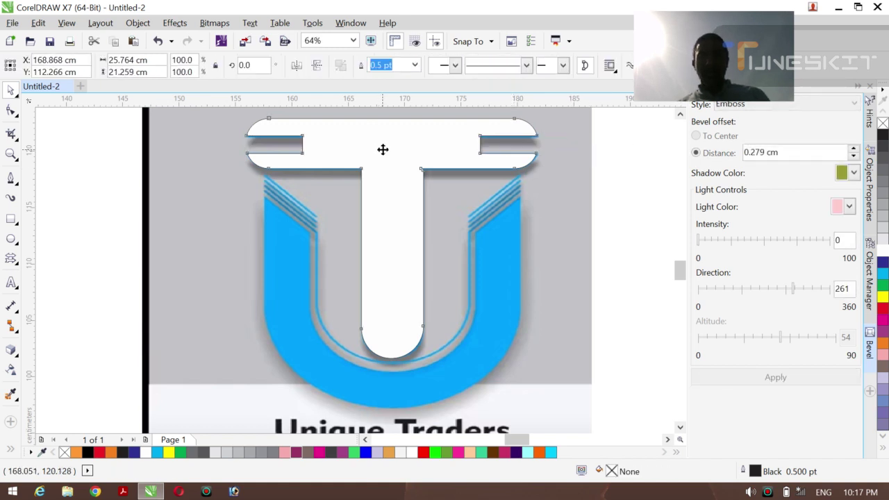
pyautogui.press('F10')
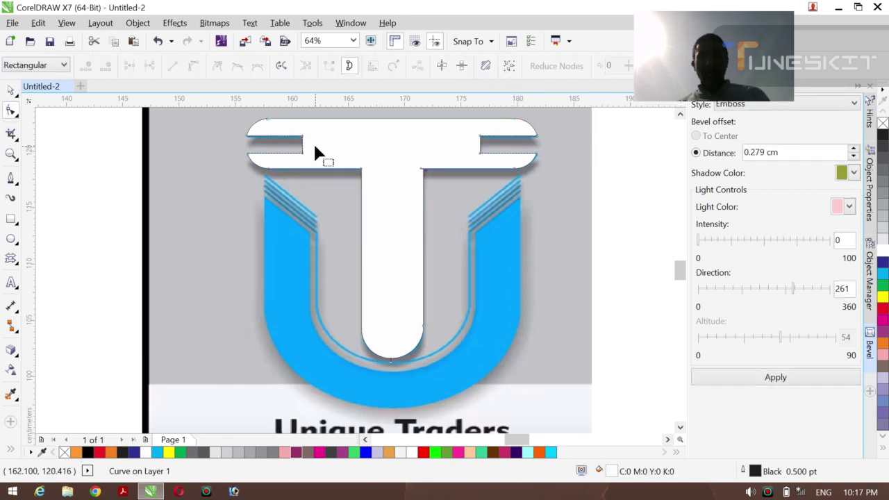
pyautogui.click(17, 98)
pyautogui.click(46, 89)
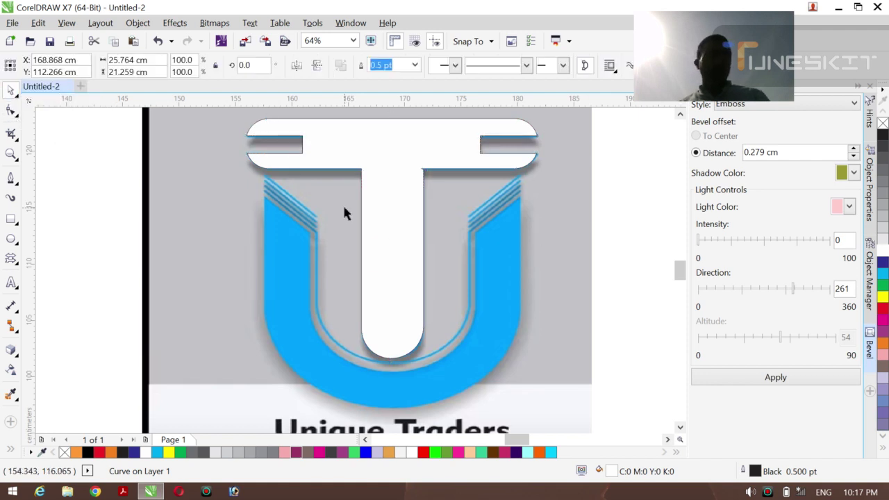
pyautogui.press('Escape')
pyautogui.click(387, 209)
pyautogui.moveTo(387, 208); pyautogui.dragTo(331, 209)
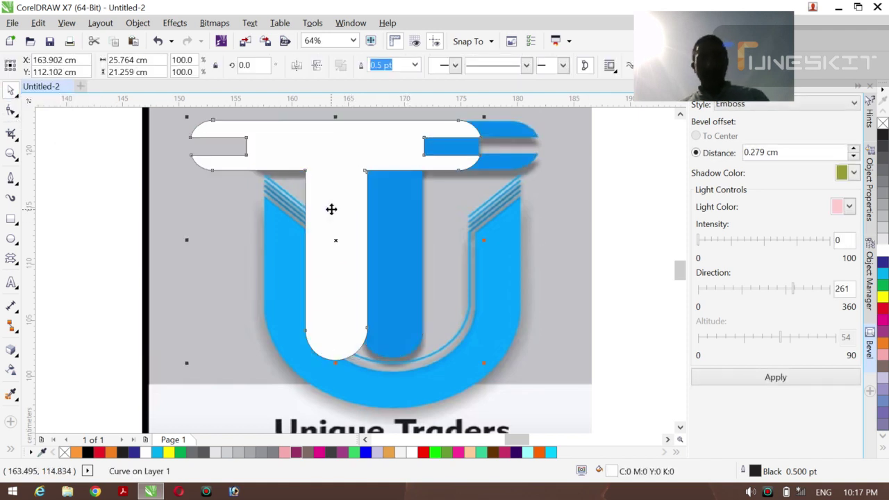
pyautogui.press('Escape')
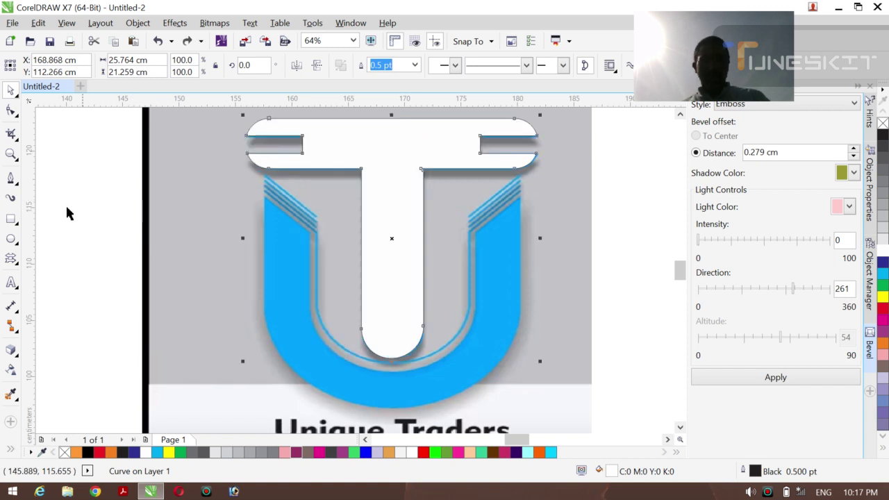
pyautogui.press('Escape')
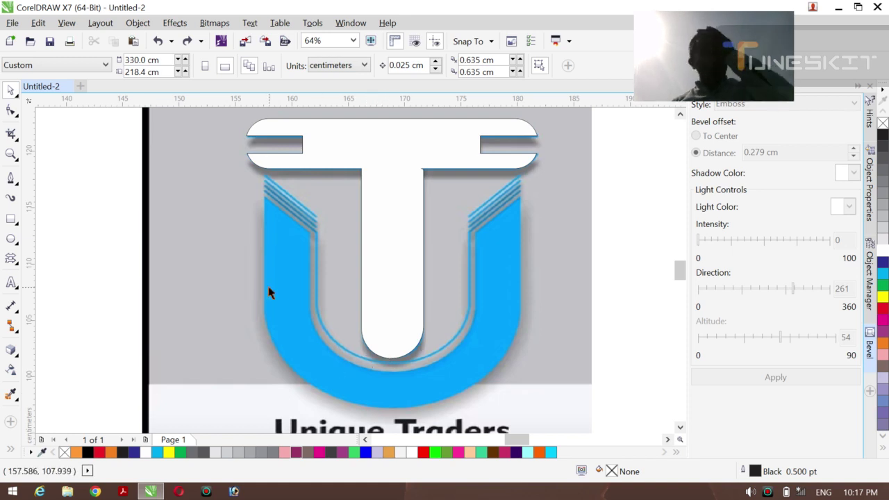
# - Draw a closed four-point Pen outline about 22.7 by 3.3 cm through the outer and inner corners of the U's slanted tops
pyautogui.click(16, 184)
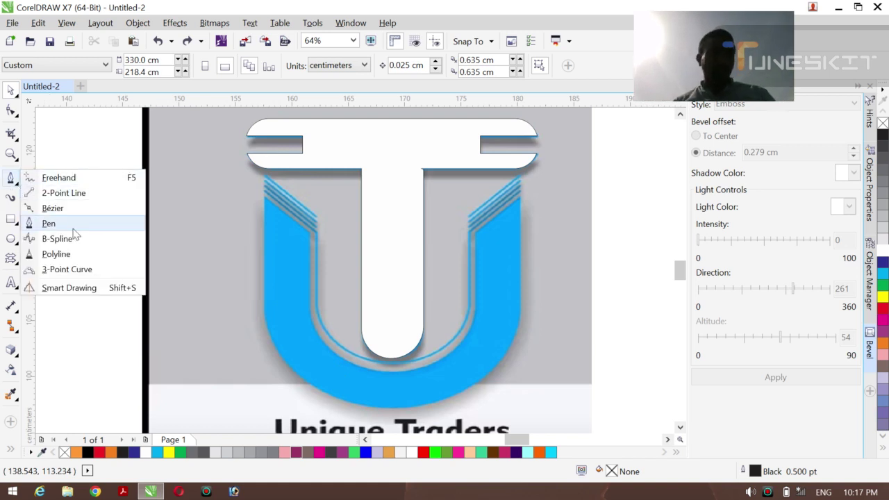
pyautogui.click(48, 224)
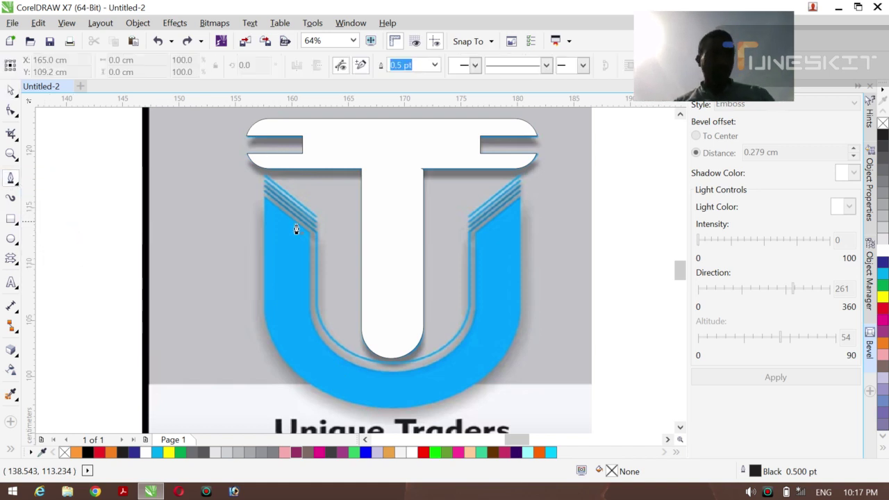
pyautogui.click(264, 200)
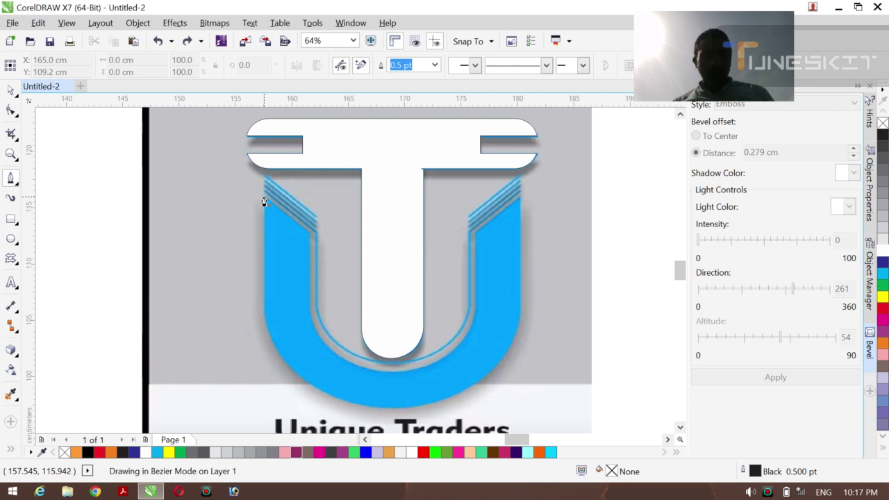
pyautogui.click(309, 237)
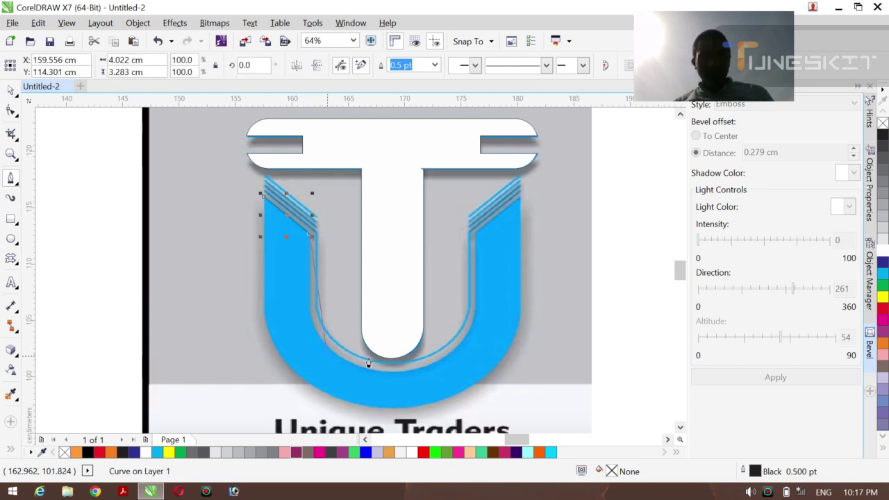
pyautogui.click(476, 237)
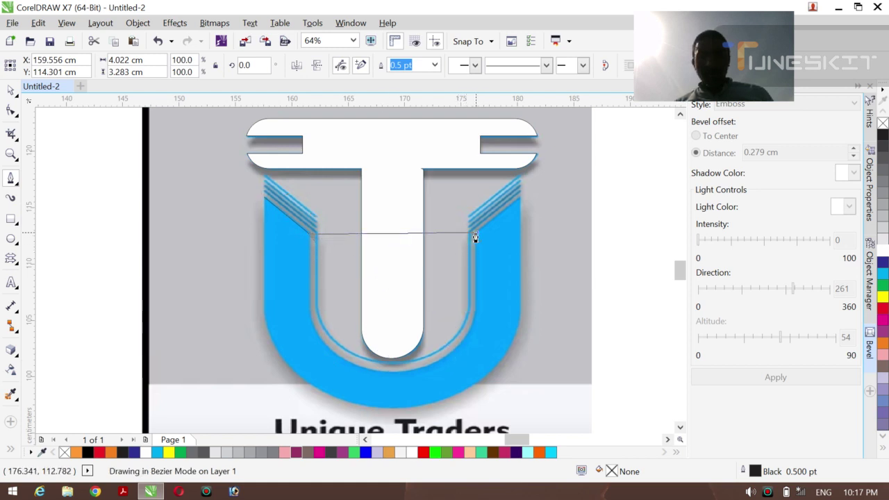
pyautogui.click(519, 199)
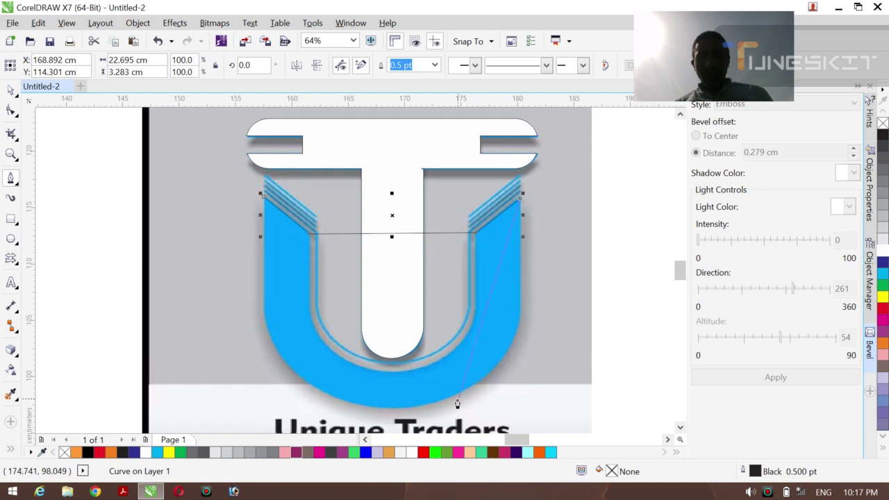
pyautogui.click(262, 202)
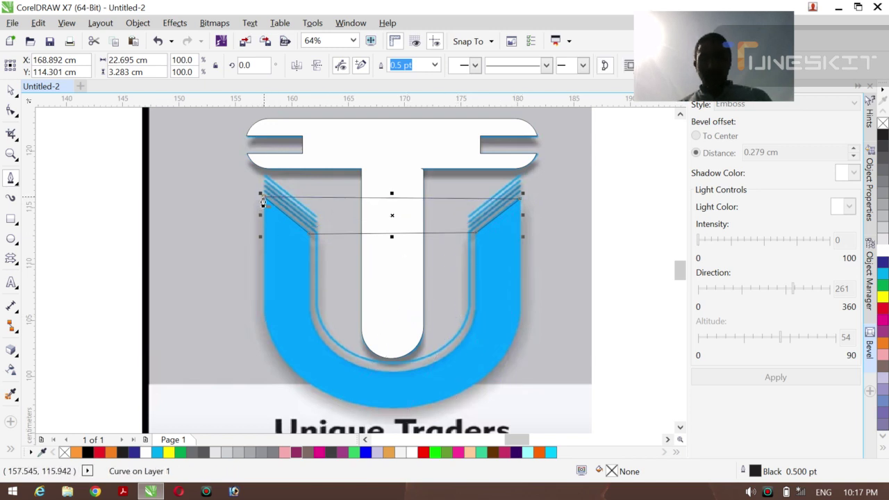
# - Convert the Pen outline's upper straight segment to a curve with the Shape tool and bend it down towards the U's base
pyautogui.click(10, 110)
pyautogui.click(392, 198)
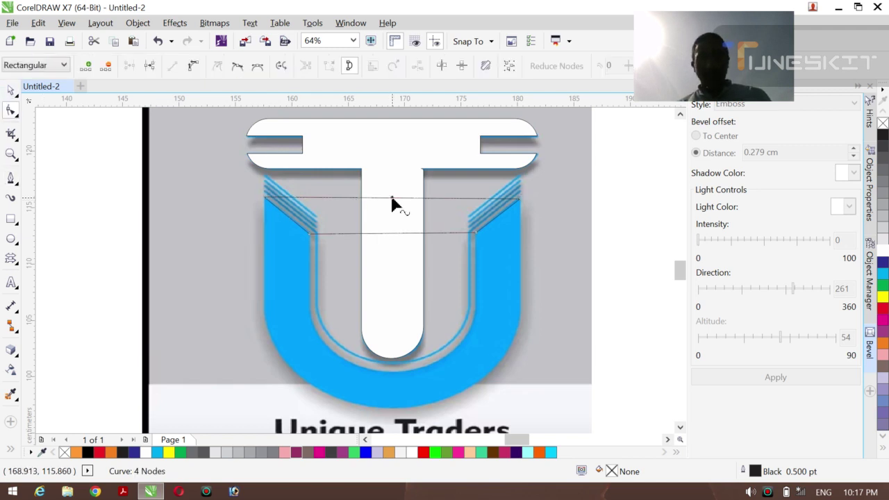
pyautogui.rightClick(392, 198)
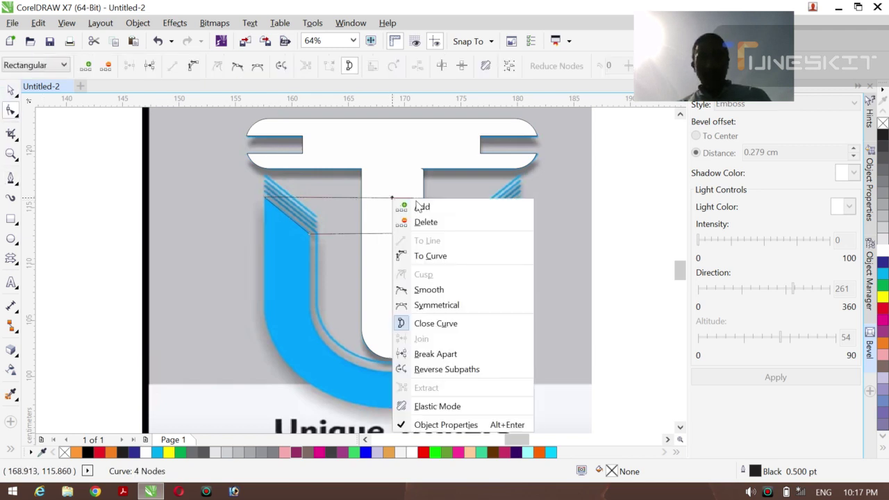
pyautogui.click(433, 257)
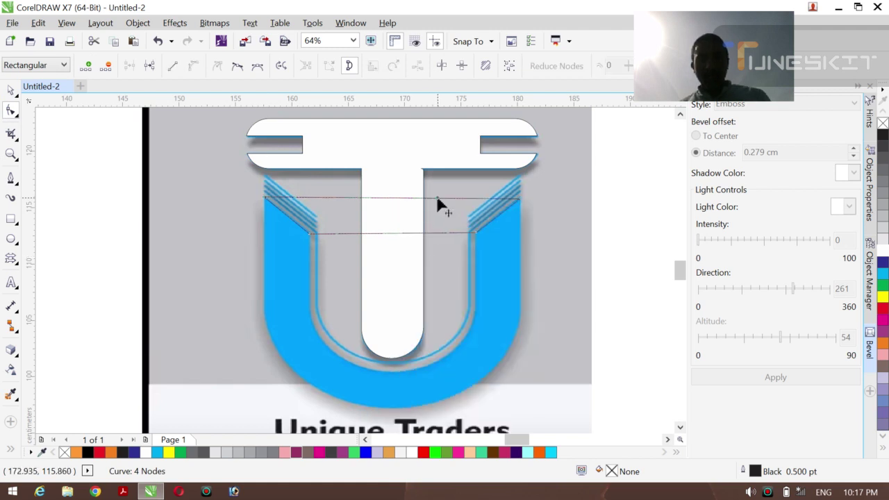
pyautogui.moveTo(437, 199); pyautogui.dragTo(470, 345)
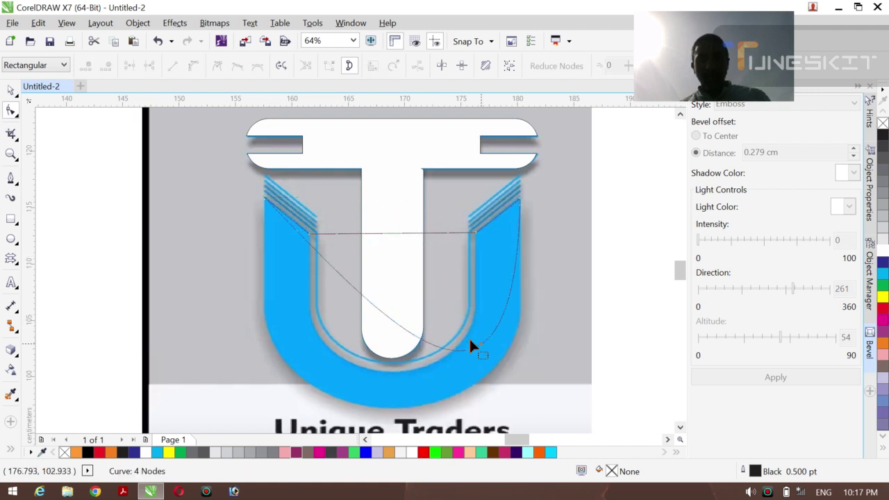
# - Adjust both end handles of the bent segment so it roughly follows the U's outer sides and base
pyautogui.click(262, 196)
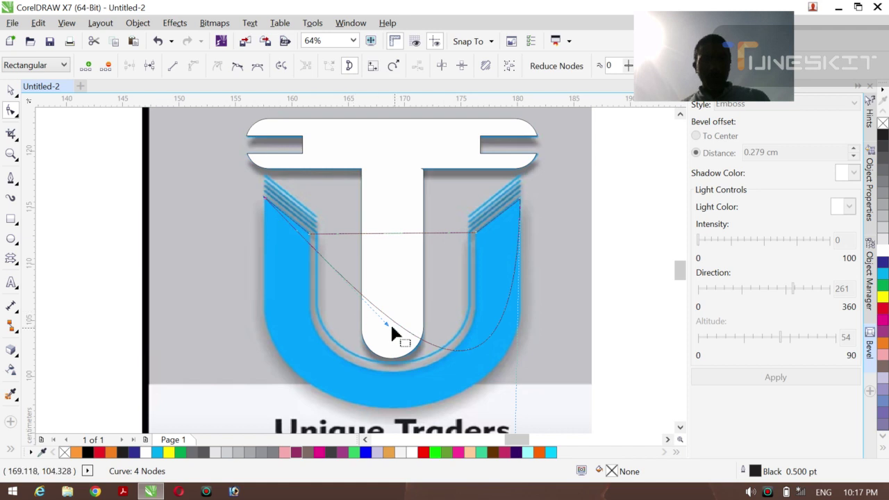
pyautogui.moveTo(387, 327); pyautogui.dragTo(278, 424)
pyautogui.scroll(-2, 404, 371)
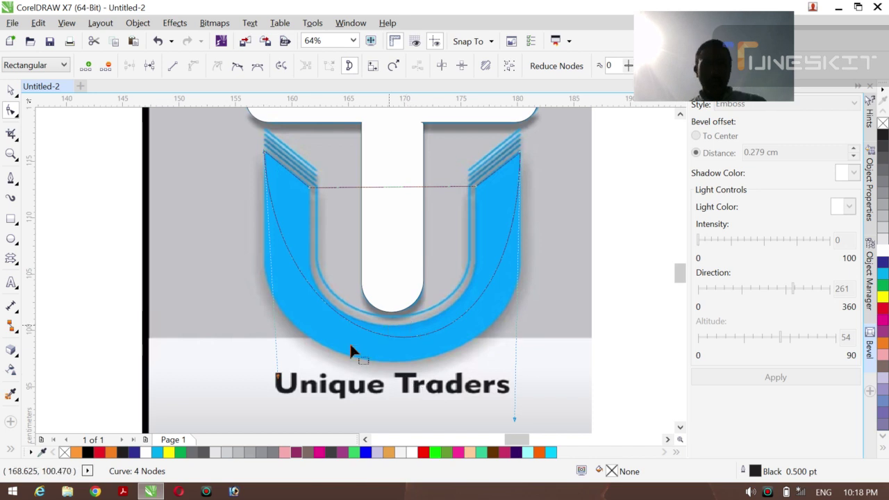
pyautogui.moveTo(277, 375); pyautogui.dragTo(221, 405)
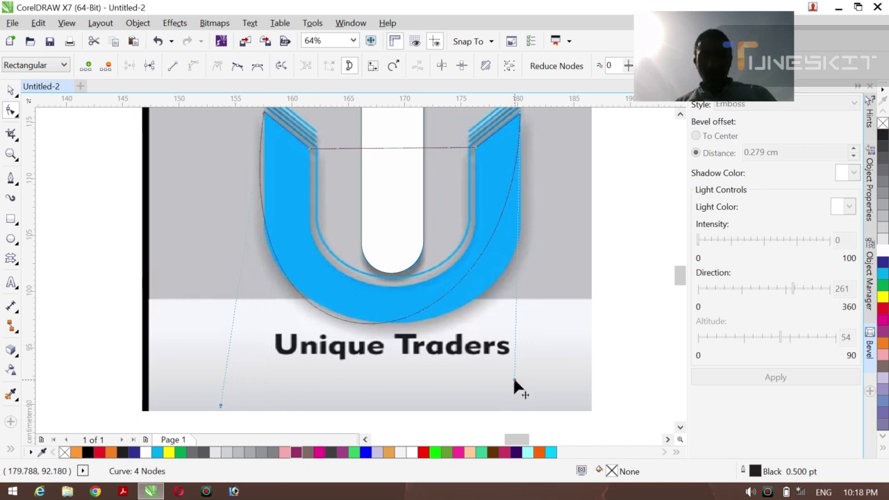
pyautogui.moveTo(515, 383); pyautogui.dragTo(587, 399)
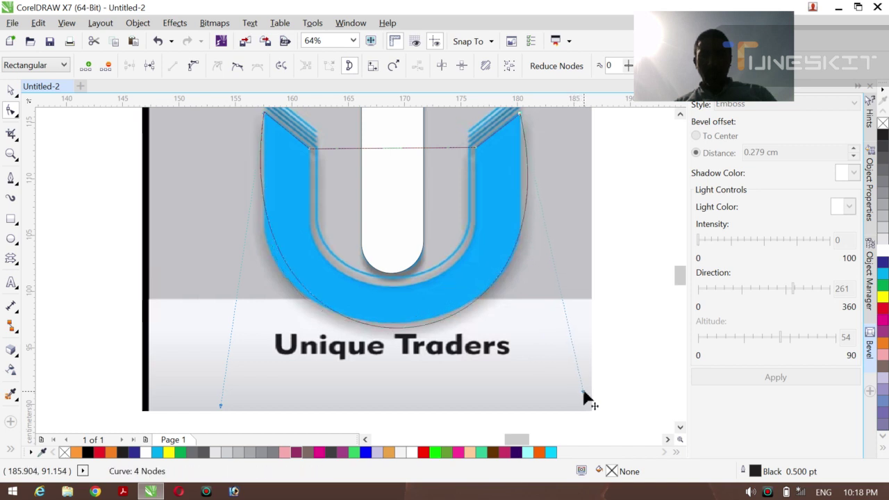
pyautogui.rightClick(402, 337)
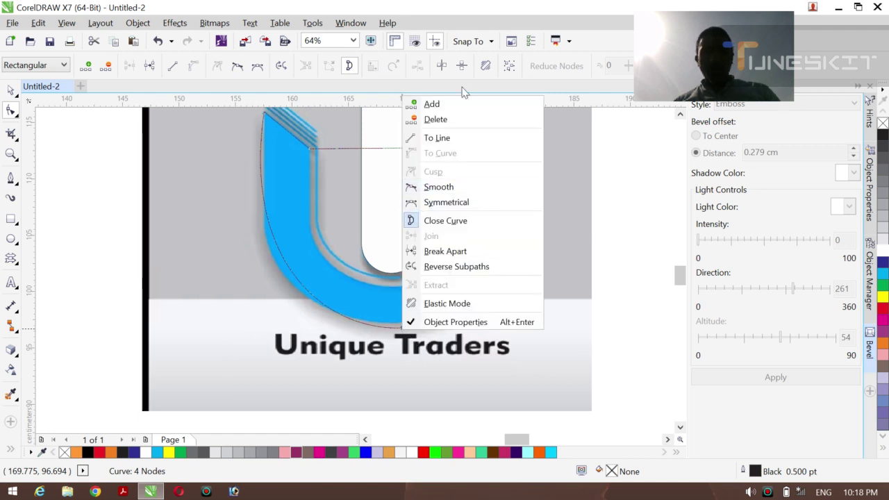
pyautogui.click(451, 119)
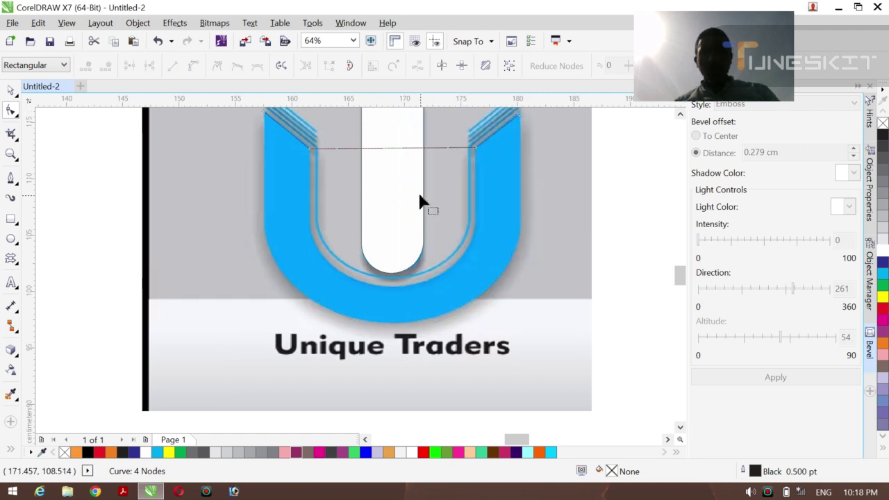
pyautogui.hotkey('ctrl', 'z')
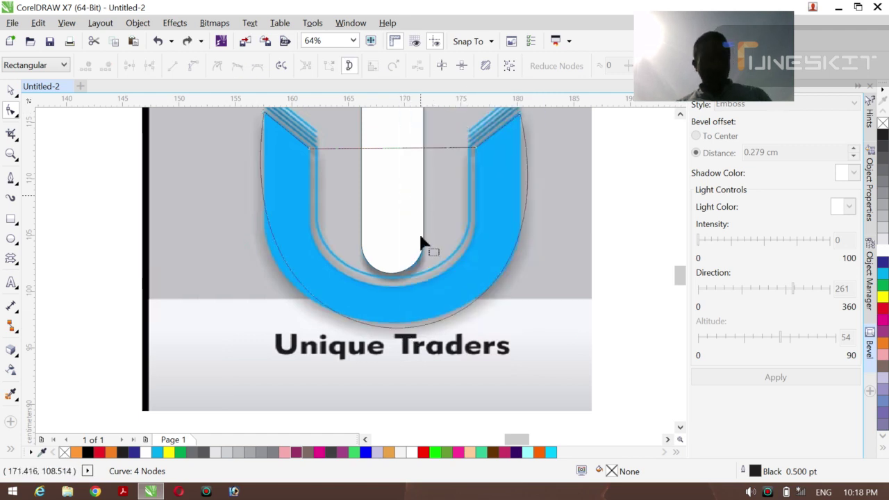
# - Add a node at the bottom of the outer curve and nudge it up onto the U's lower edge
pyautogui.rightClick(410, 334)
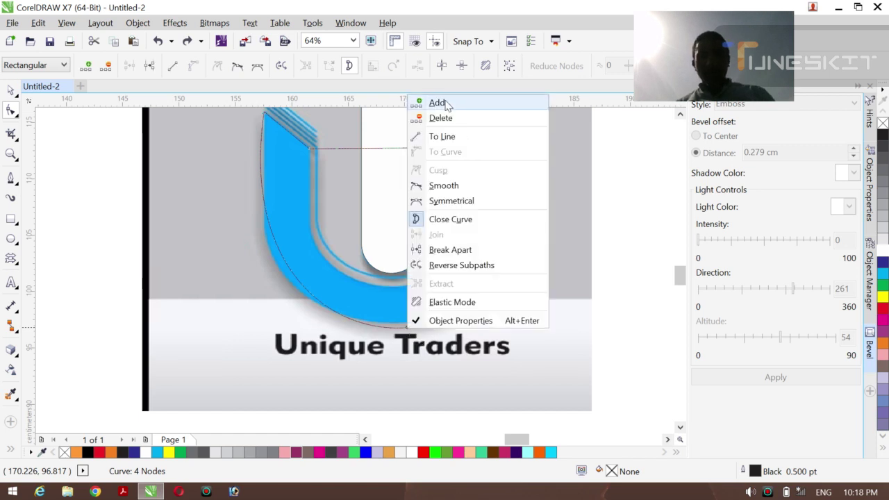
pyautogui.click(447, 104)
pyautogui.hotkey('ctrl', 'a')
pyautogui.hotkey('ctrl', 'Up')
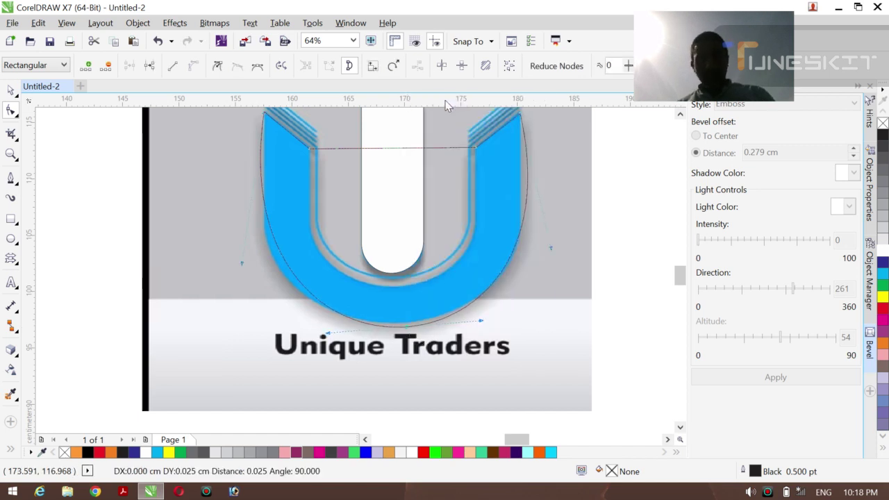
pyautogui.hotkey('ctrl', 'Up')
pyautogui.hotkey('ctrl', 'Up')
pyautogui.hotkey('ctrl', 'Up')
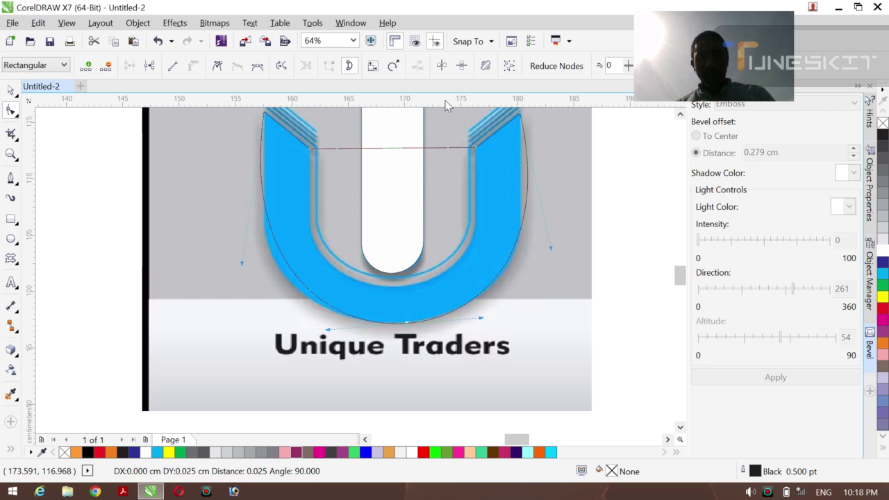
# - Add a node on the outer curve's lower-left bend and move it out onto the U's edge
pyautogui.rightClick(300, 278)
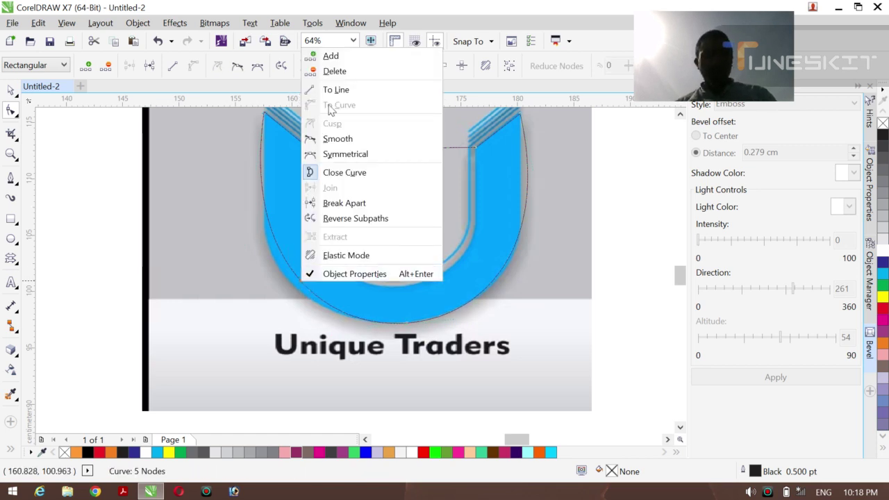
pyautogui.click(332, 57)
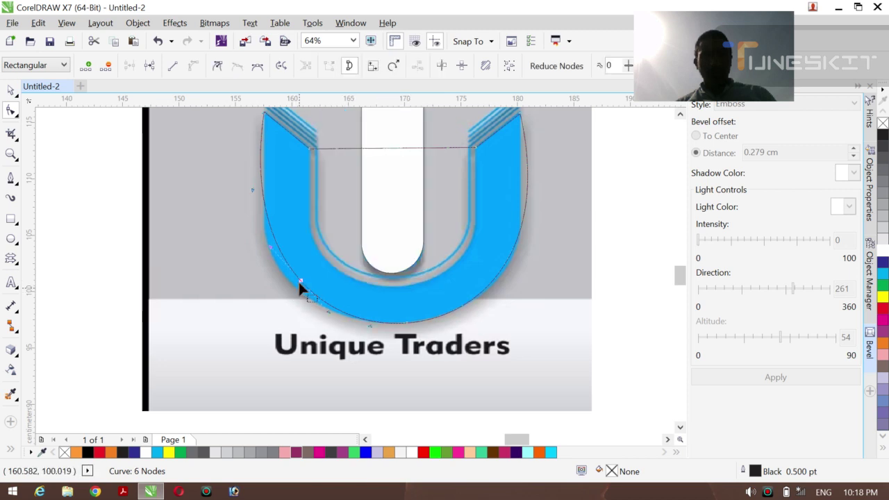
pyautogui.moveTo(299, 278); pyautogui.dragTo(303, 284)
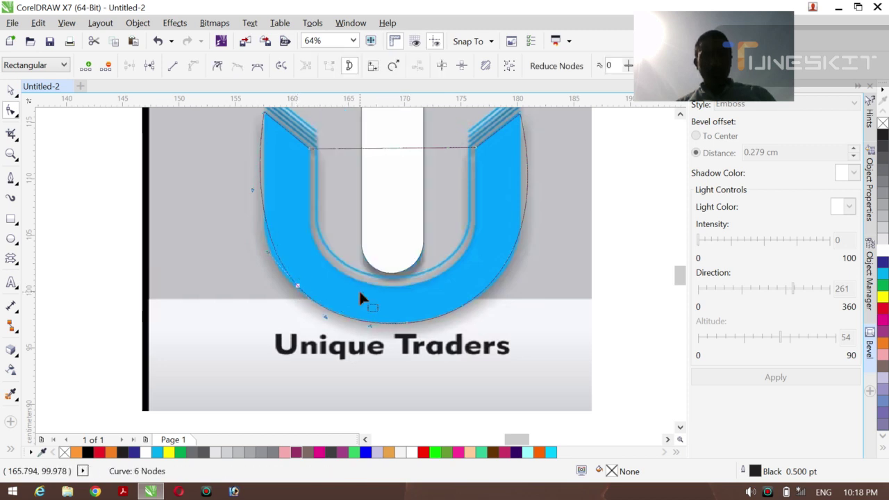
# - Add a node on the outer curve's upper right side, then fit the node and its lower handle to the U's right edge
pyautogui.rightClick(527, 172)
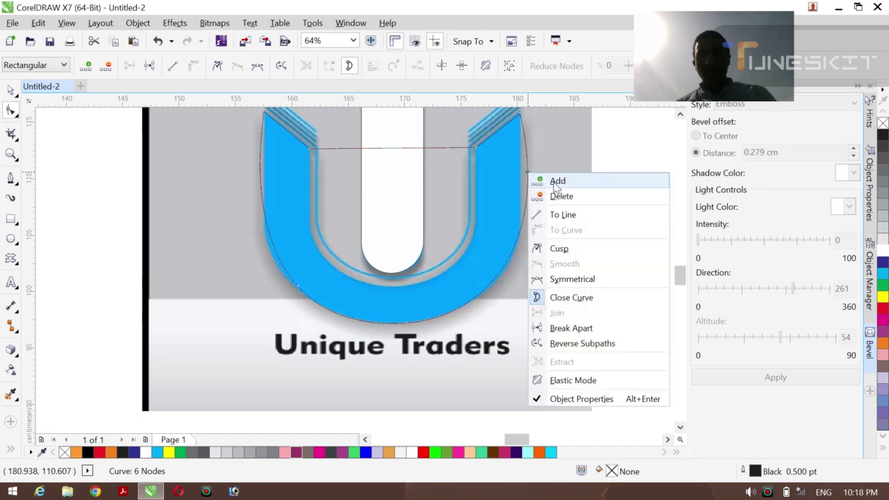
pyautogui.click(555, 183)
pyautogui.moveTo(527, 177); pyautogui.dragTo(527, 179)
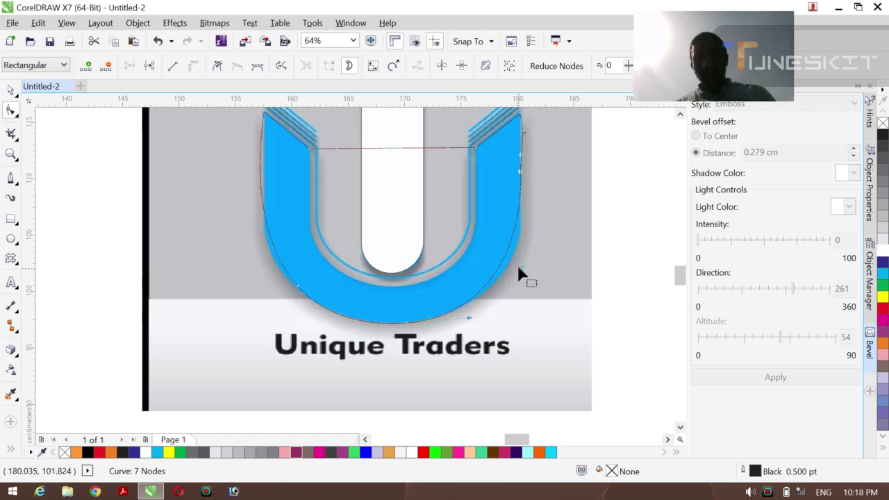
pyautogui.moveTo(522, 265)
pyautogui.mouseDown()
pyautogui.moveTo(533, 271)
pyautogui.moveTo(531, 264)
pyautogui.mouseUp()
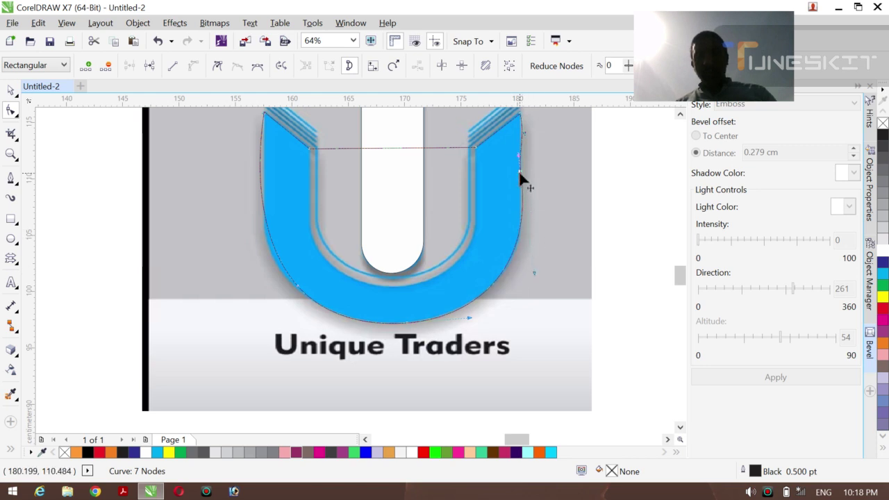
pyautogui.moveTo(522, 174); pyautogui.dragTo(521, 179)
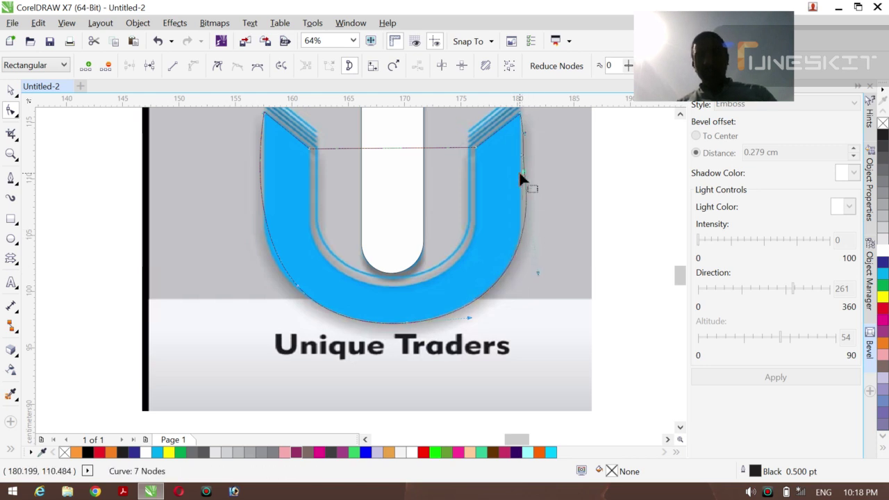
pyautogui.hotkey('ctrl', 'z')
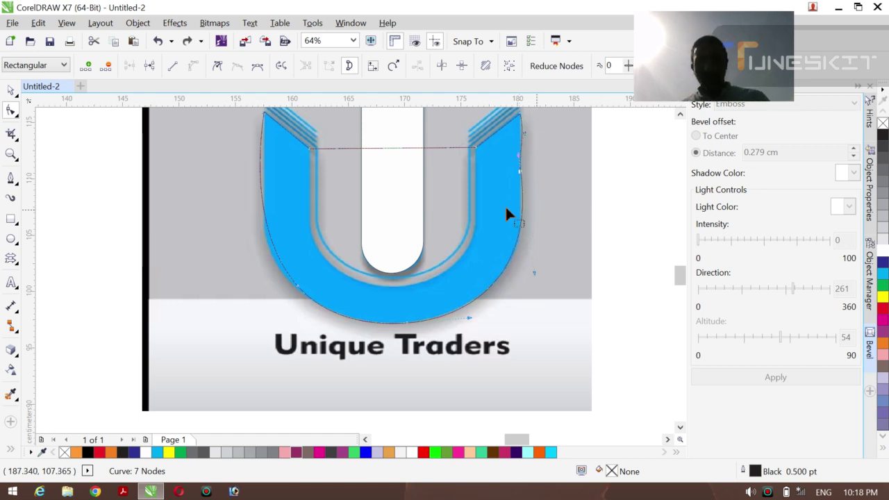
# - Add nodes on the outer curve's upper left side and lower-left bend, and move them onto the U's left edge
pyautogui.rightClick(259, 167)
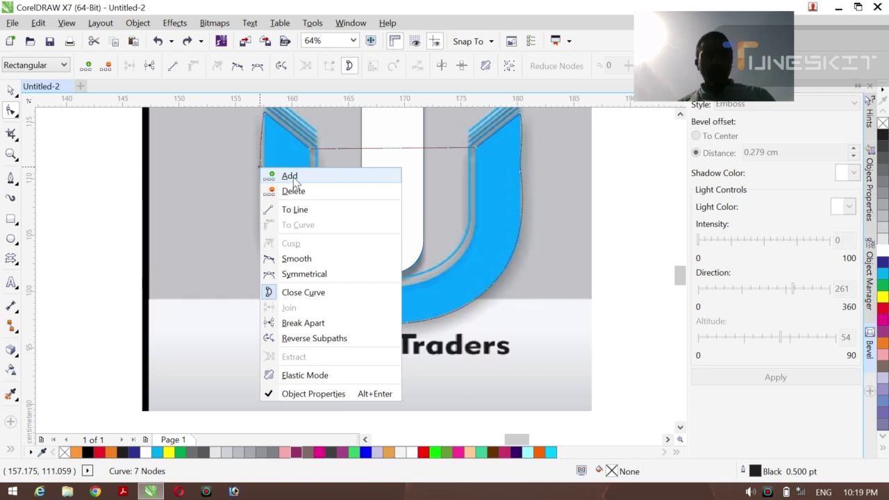
pyautogui.click(290, 177)
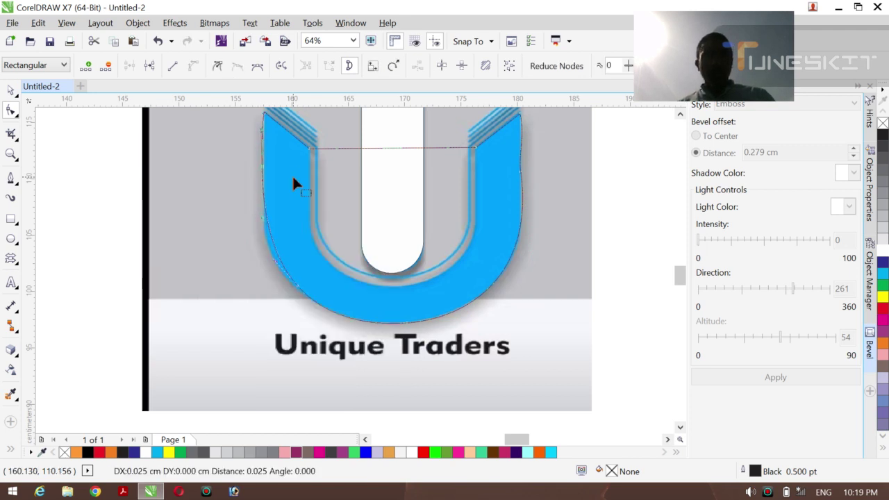
pyautogui.rightClick(276, 253)
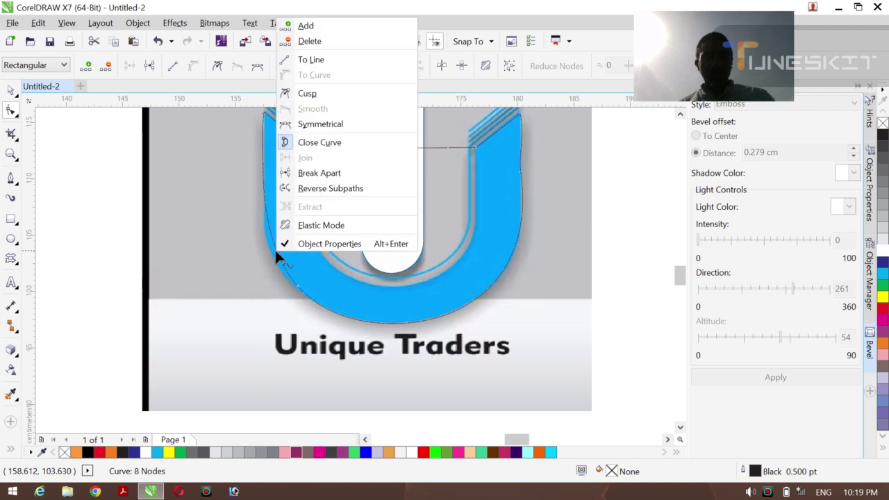
pyautogui.click(314, 28)
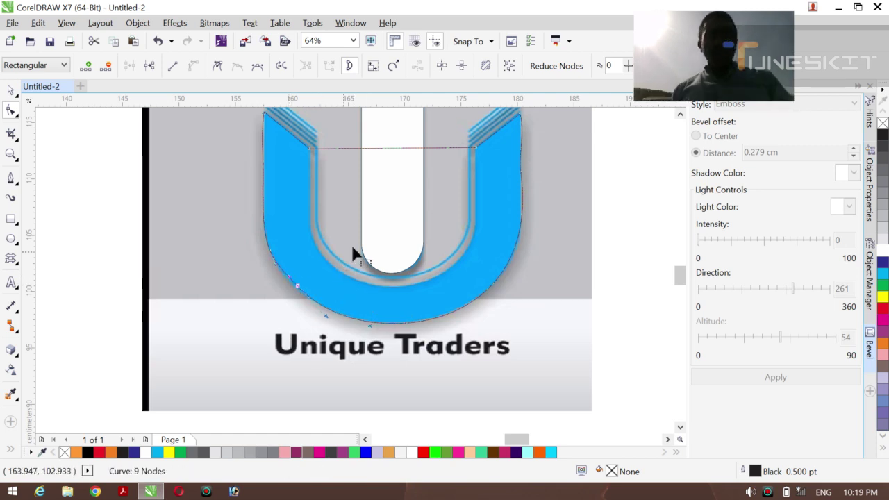
# - Convert the straight segment between the U's inner corners to a curve and pull both handles down to follow the inner edge
pyautogui.rightClick(389, 148)
pyautogui.click(431, 207)
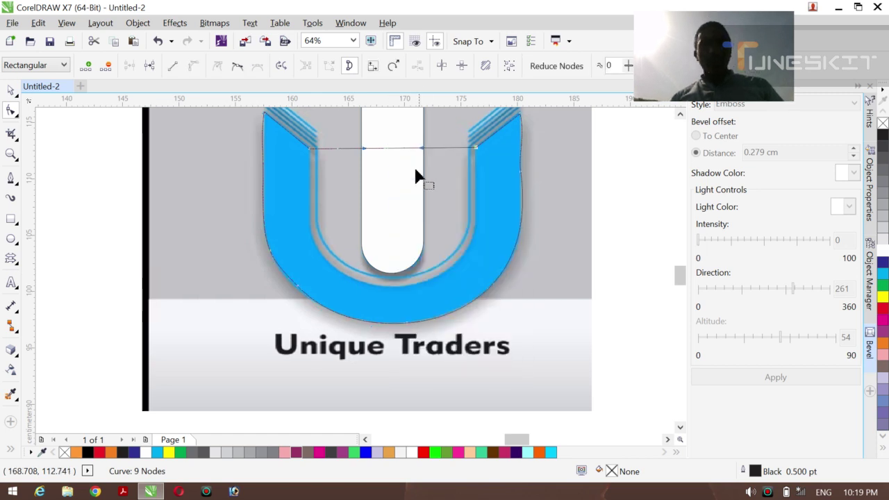
pyautogui.moveTo(420, 143); pyautogui.dragTo(353, 195)
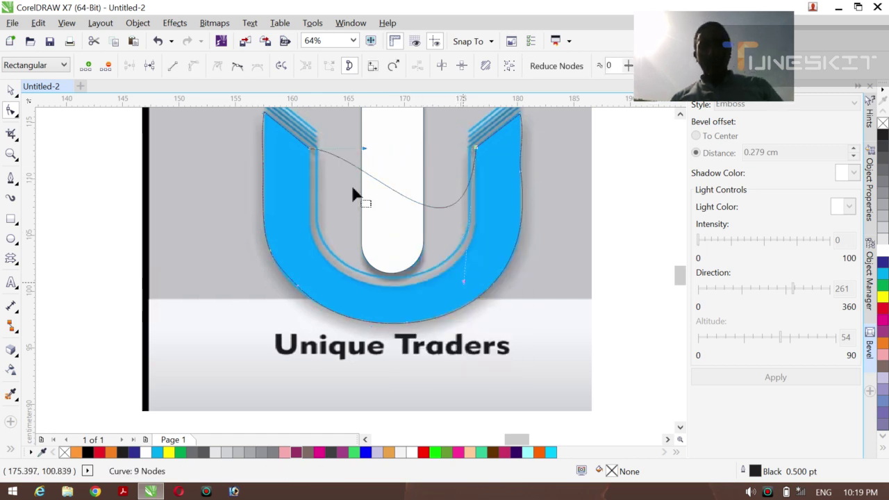
pyautogui.moveTo(364, 155); pyautogui.dragTo(332, 278)
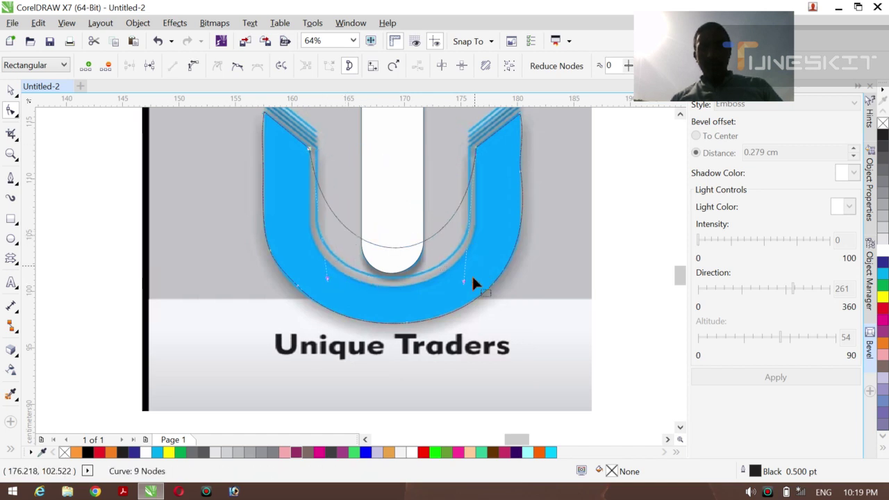
pyautogui.moveTo(461, 298); pyautogui.dragTo(496, 354)
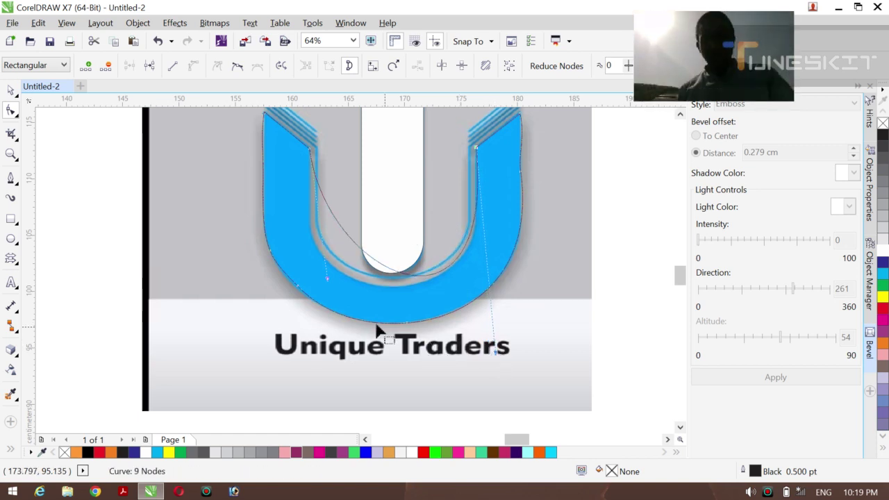
pyautogui.moveTo(326, 280); pyautogui.dragTo(285, 351)
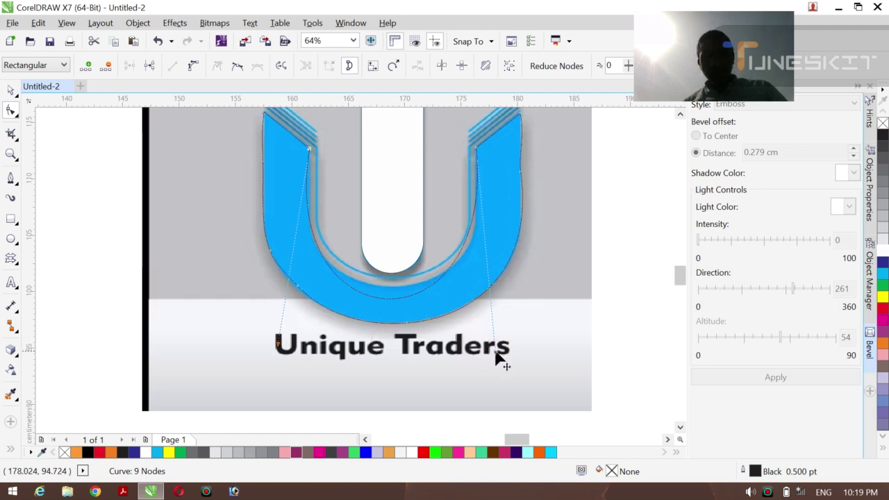
pyautogui.moveTo(497, 358); pyautogui.dragTo(512, 354)
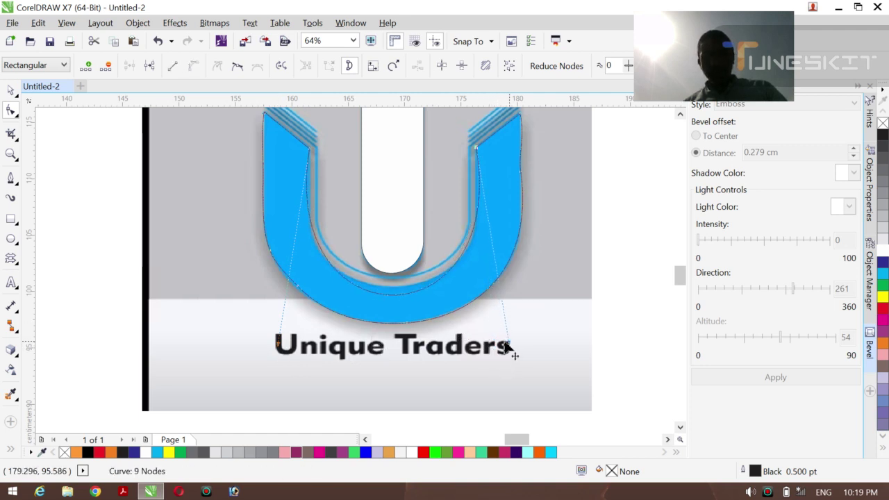
# - Add a node at the bottom of the inner curve and nudge it up onto the U's inner edge
pyautogui.rightClick(397, 294)
pyautogui.click(437, 75)
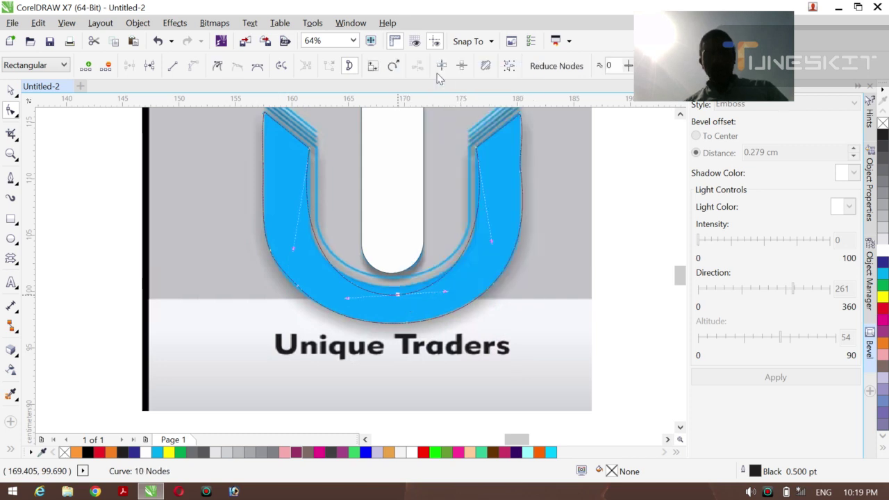
pyautogui.press('Up')
pyautogui.press('Up')
pyautogui.press('Up')
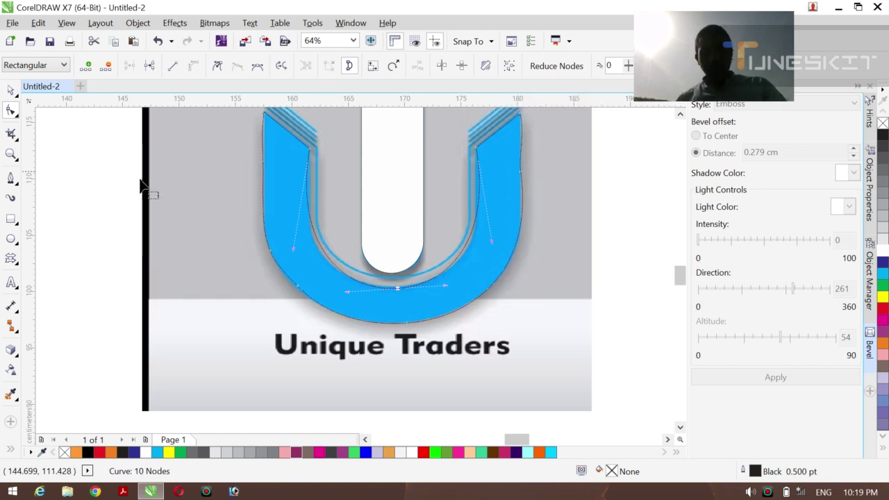
# - Add a node on each of the lower-left and lower-right bends of the U's inner curve
pyautogui.click(320, 245)
pyautogui.rightClick(320, 246)
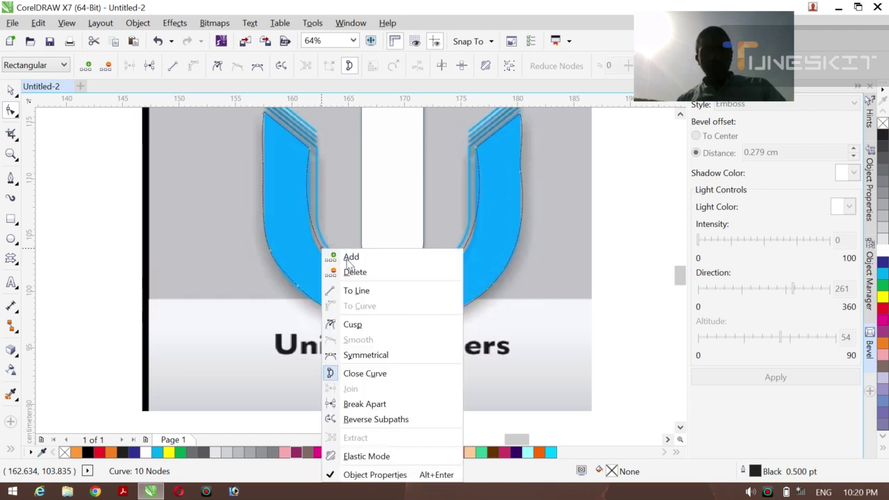
pyautogui.click(346, 256)
pyautogui.click(345, 258)
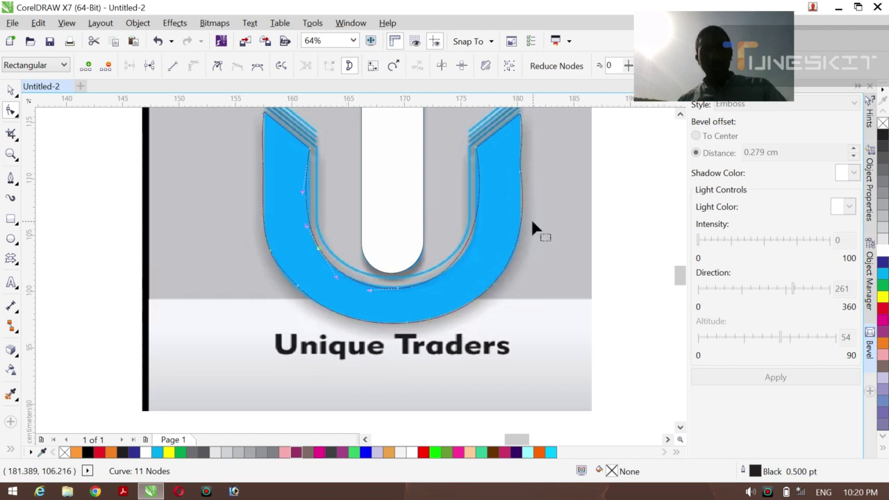
pyautogui.rightClick(465, 247)
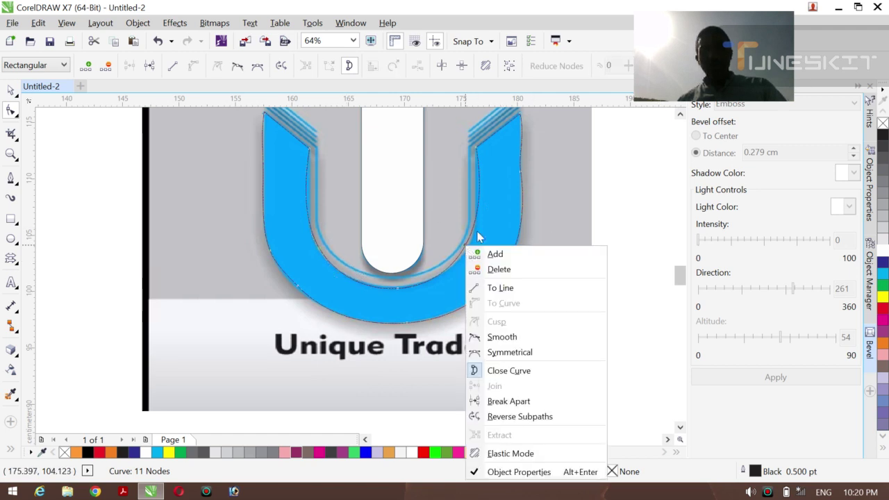
pyautogui.click(494, 257)
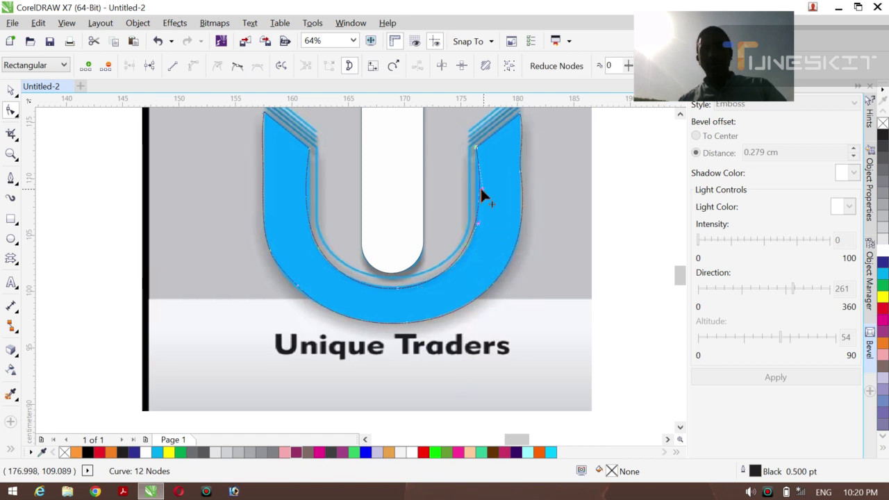
# - Adjust the handles below the U's two inner corners so the curve follows the straight inner edges
pyautogui.click(479, 226)
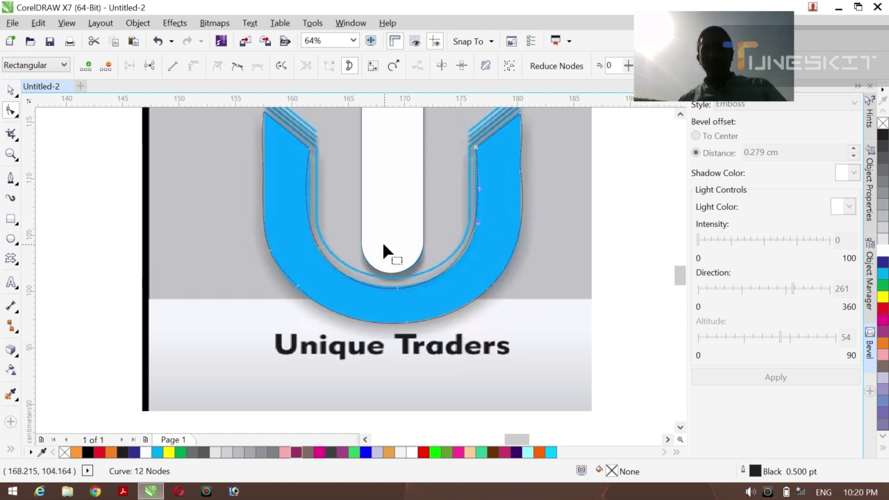
pyautogui.click(310, 149)
pyautogui.moveTo(301, 192); pyautogui.dragTo(309, 198)
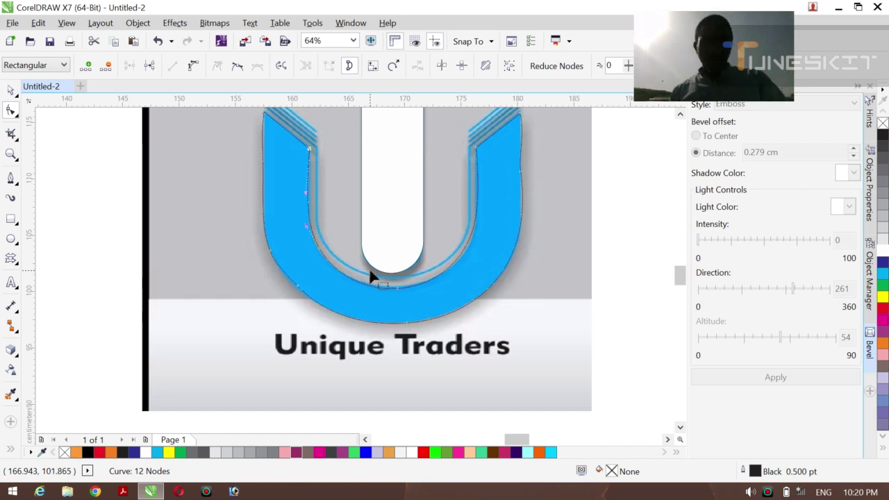
# - With the Pen tool, draw a four-point open line about 22.7 cm wide along the lowest left stripe, straight across, and up the matching right stripe
pyautogui.press('z')
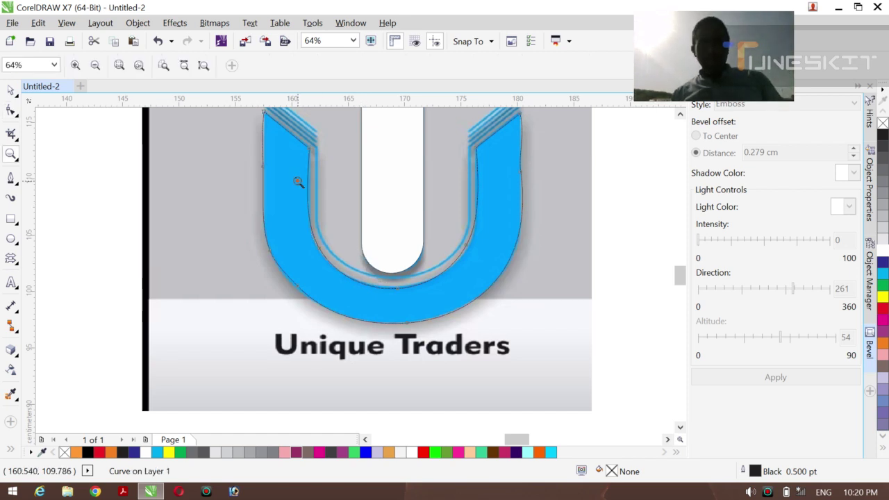
pyautogui.scroll(1, 298, 182)
pyautogui.scroll(1, 298, 182)
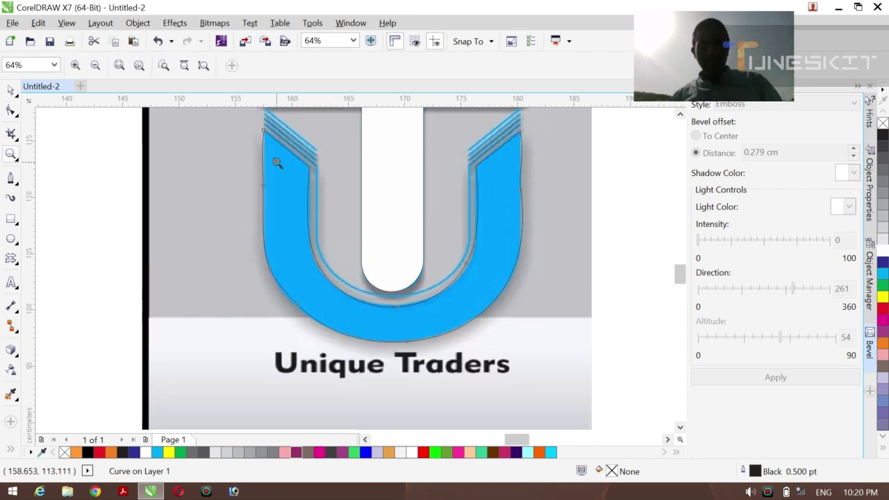
pyautogui.moveTo(255, 119); pyautogui.dragTo(550, 312)
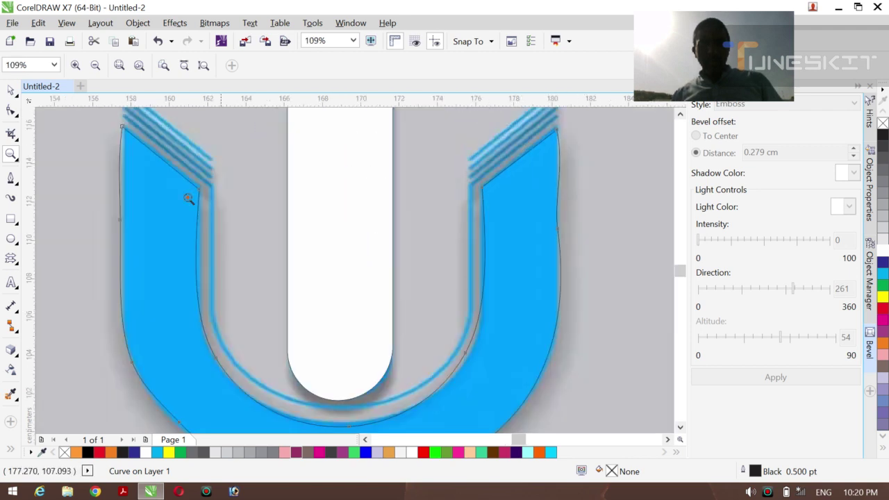
pyautogui.click(11, 90)
pyautogui.click(53, 170)
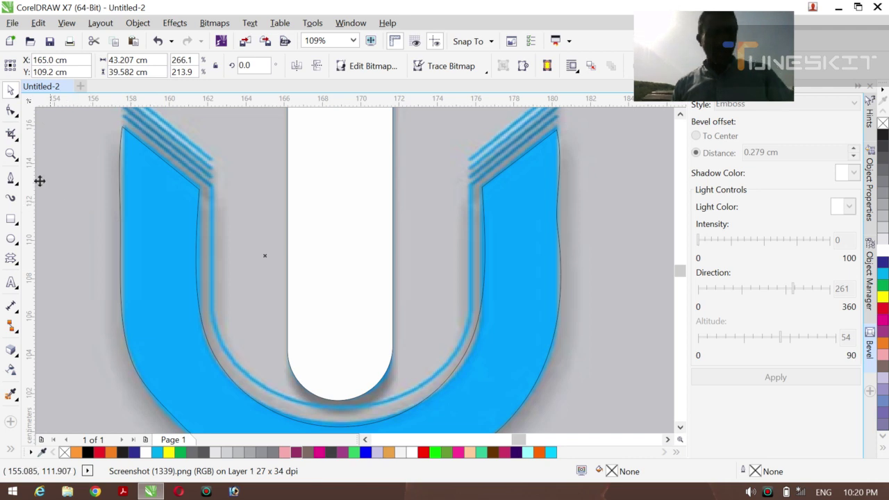
pyautogui.click(9, 179)
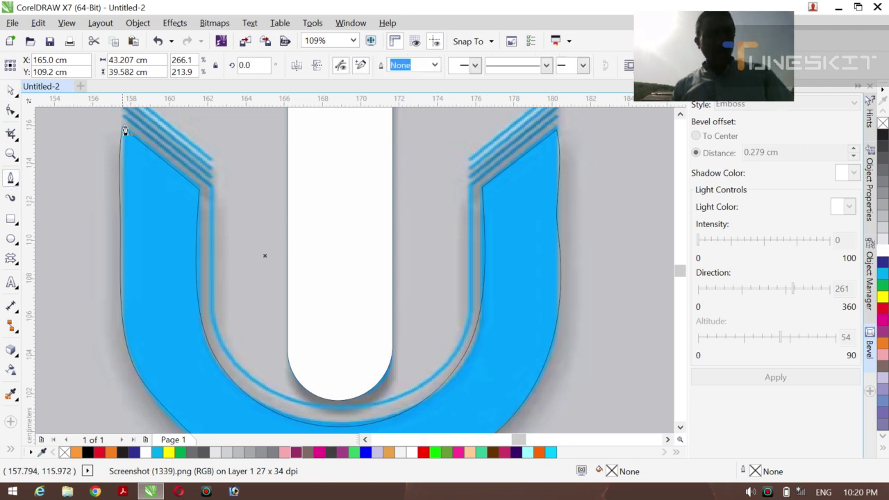
pyautogui.click(123, 122)
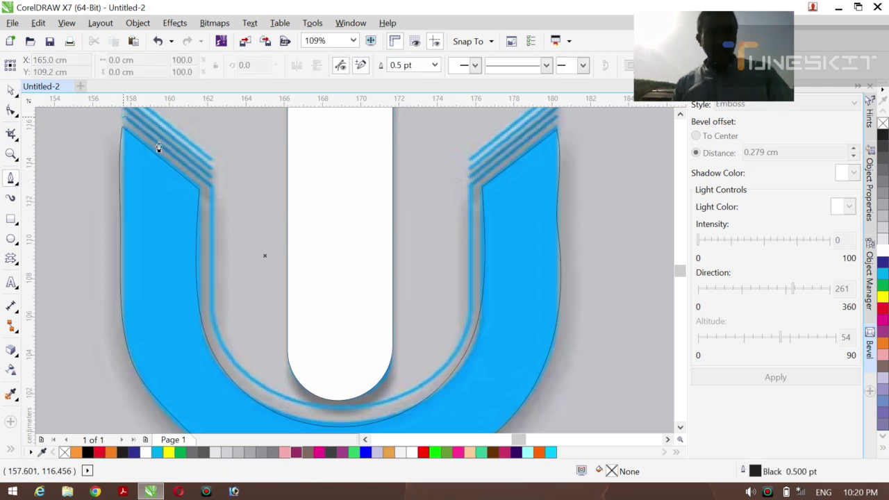
pyautogui.click(210, 193)
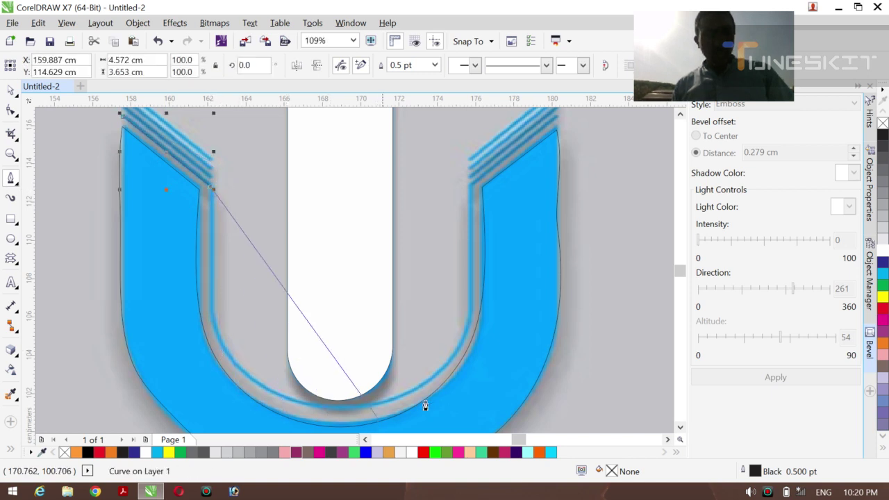
pyautogui.click(470, 193)
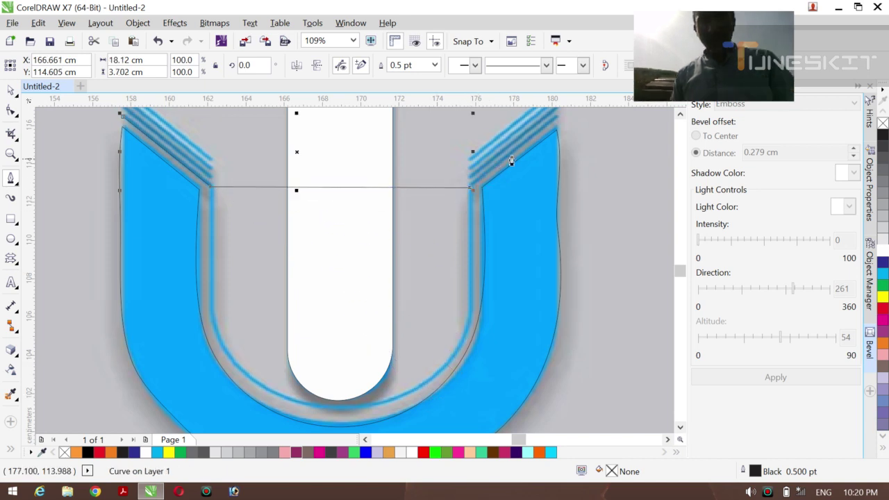
pyautogui.click(557, 119)
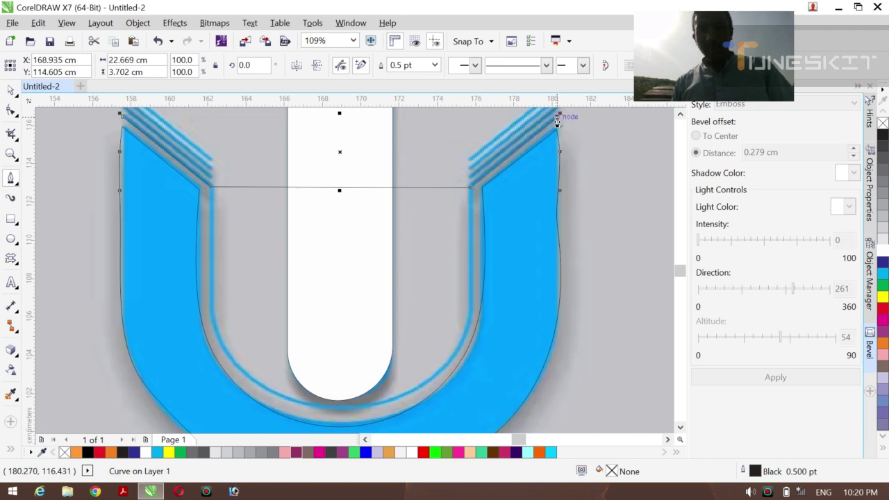
# - Convert the new line's horizontal segment to a curve and pull both handles down towards the bottom of the U
pyautogui.click(11, 110)
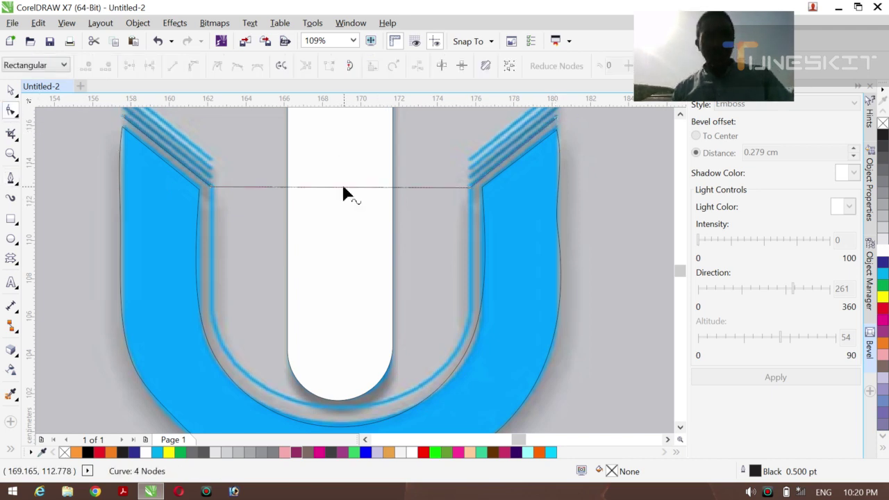
pyautogui.rightClick(342, 187)
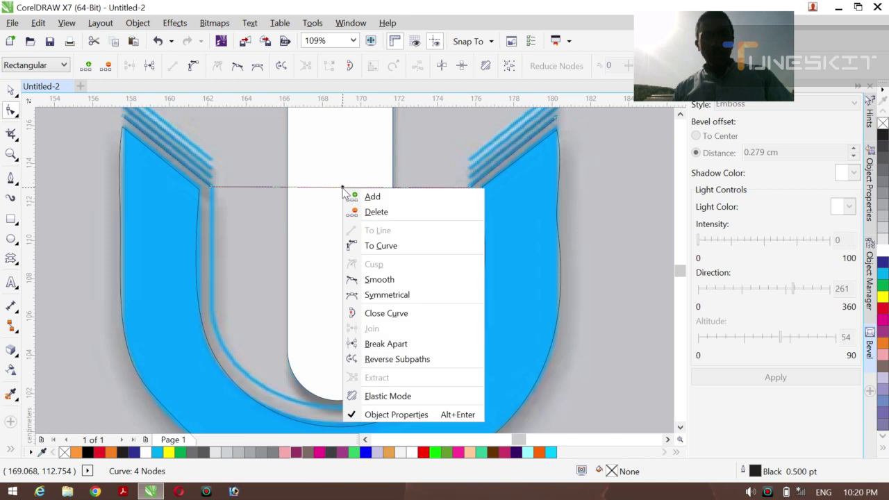
pyautogui.click(375, 246)
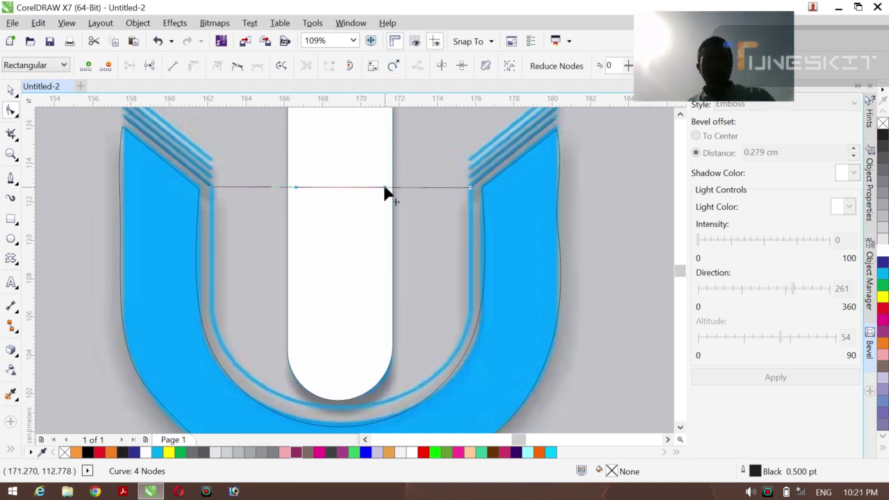
pyautogui.moveTo(385, 188); pyautogui.dragTo(417, 366)
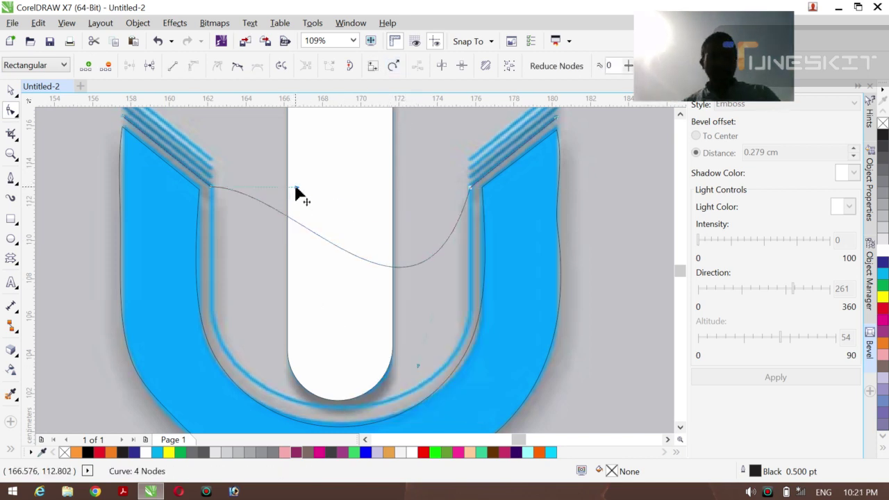
pyautogui.moveTo(296, 188); pyautogui.dragTo(276, 360)
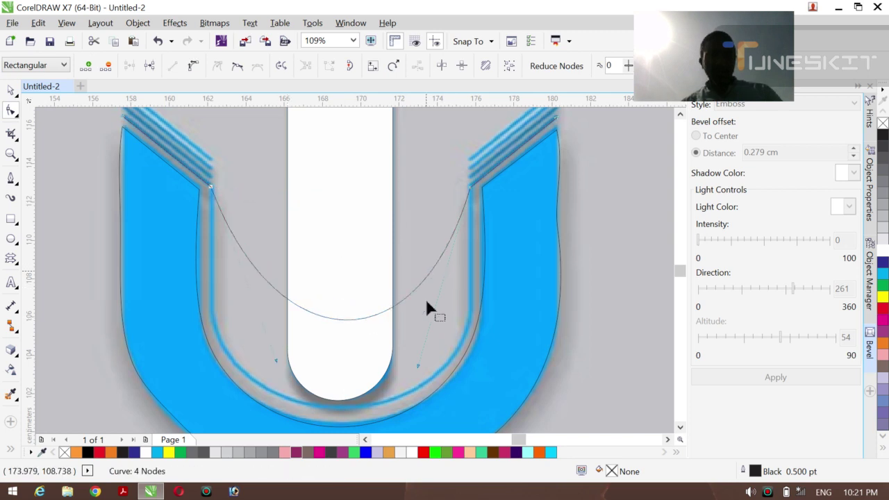
pyautogui.moveTo(417, 367); pyautogui.dragTo(425, 427)
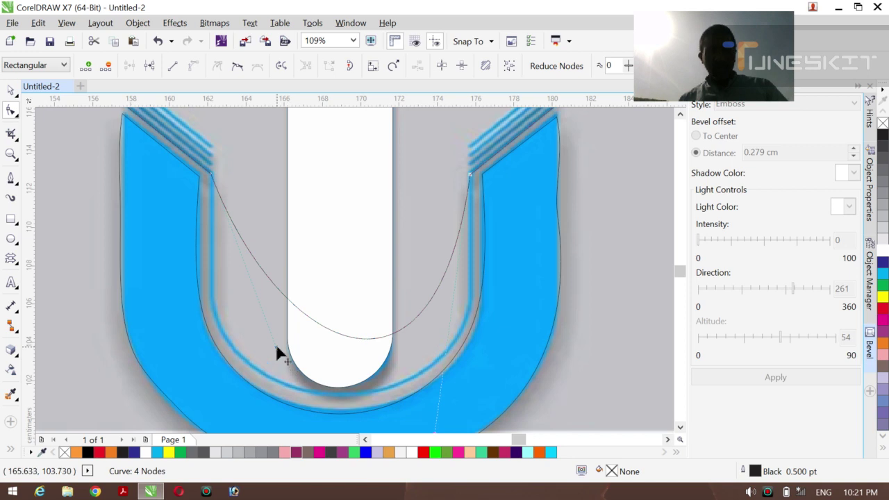
pyautogui.moveTo(276, 344); pyautogui.dragTo(231, 402)
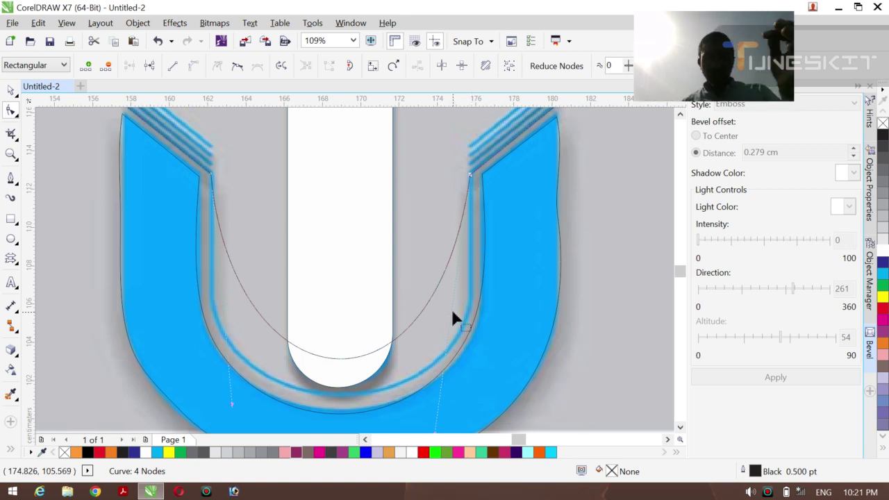
# - Add a node at the curve's lowest point, move it down onto the thin blue line, and pull the right corner's handle outward
pyautogui.click(349, 358)
pyautogui.doubleClick(349, 357)
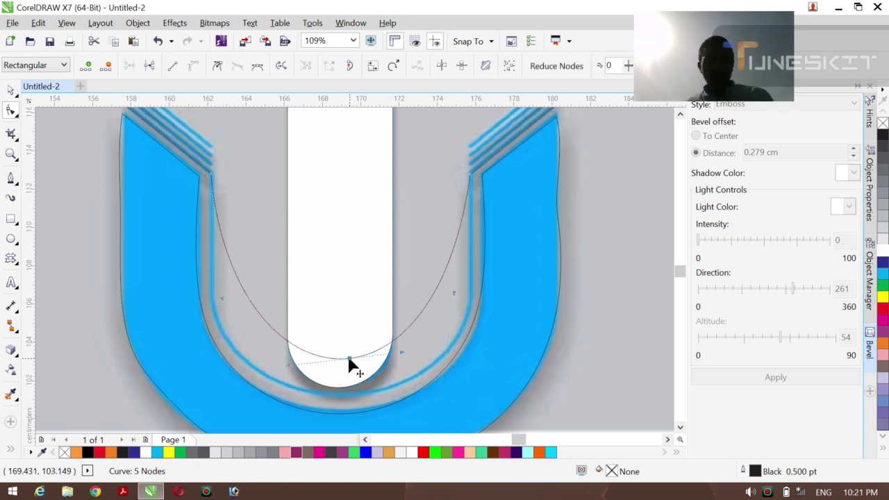
pyautogui.moveTo(349, 359); pyautogui.dragTo(348, 393)
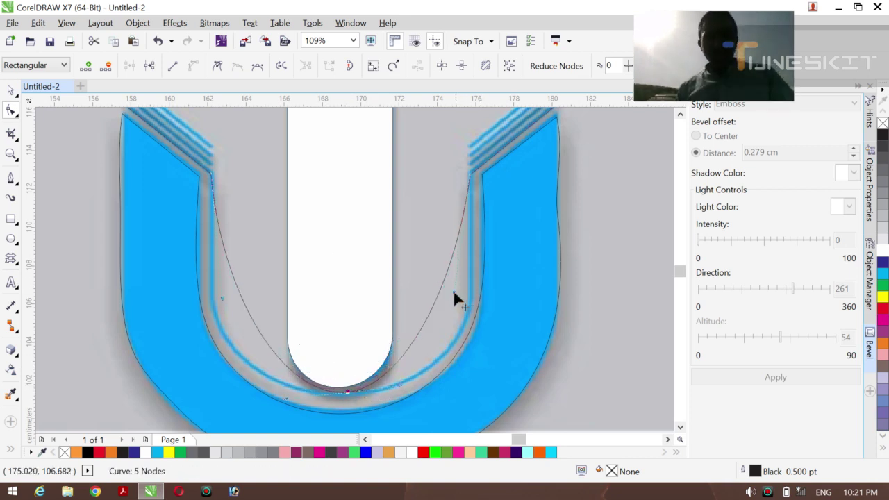
pyautogui.moveTo(454, 291); pyautogui.dragTo(475, 316)
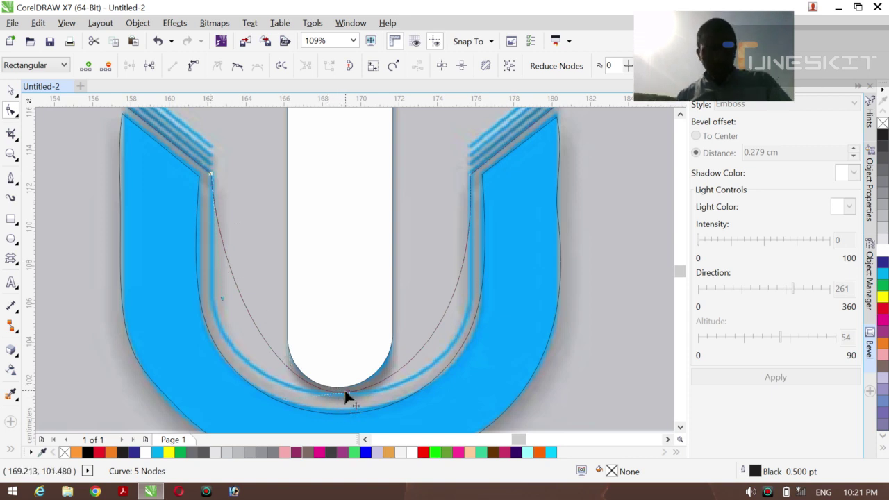
# - Add a node on the curve's left side and move it onto the thin blue line's lower-left bend
pyautogui.click(247, 310)
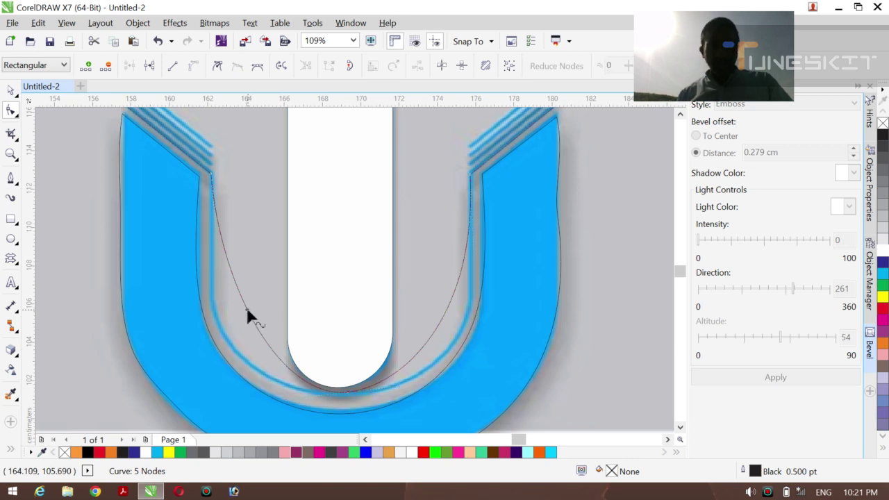
pyautogui.rightClick(247, 310)
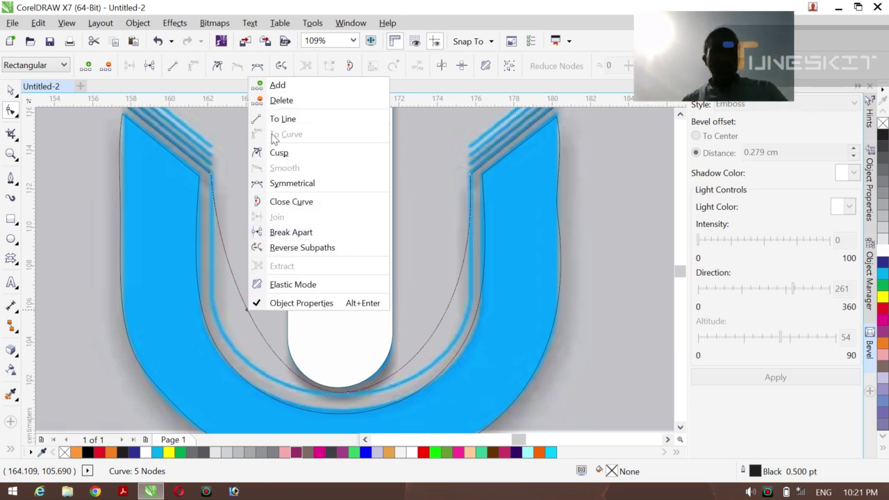
pyautogui.click(278, 84)
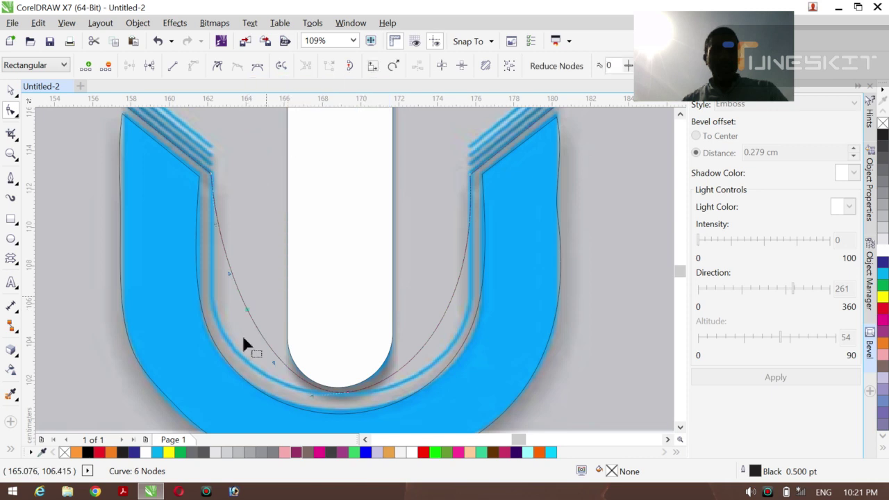
pyautogui.moveTo(243, 307); pyautogui.dragTo(223, 328)
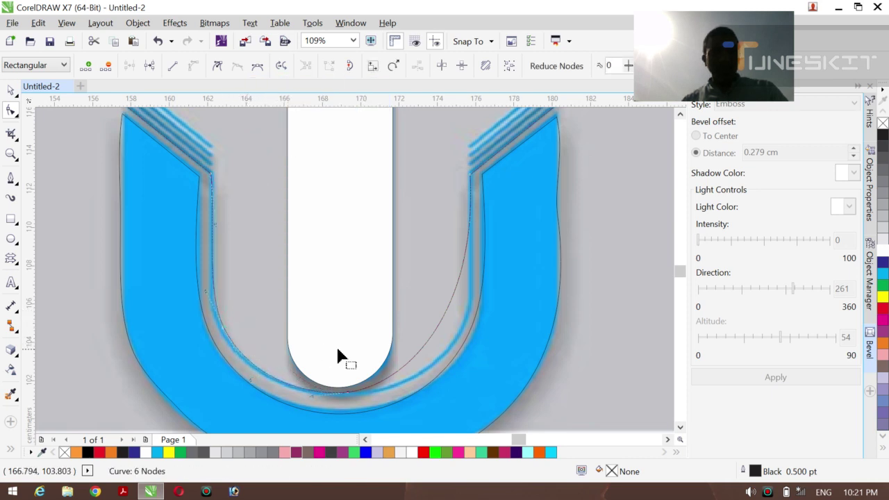
# - Add a node on the curve's right side and move it onto the thin blue line's lower-right bend
pyautogui.click(440, 324)
pyautogui.click(438, 325)
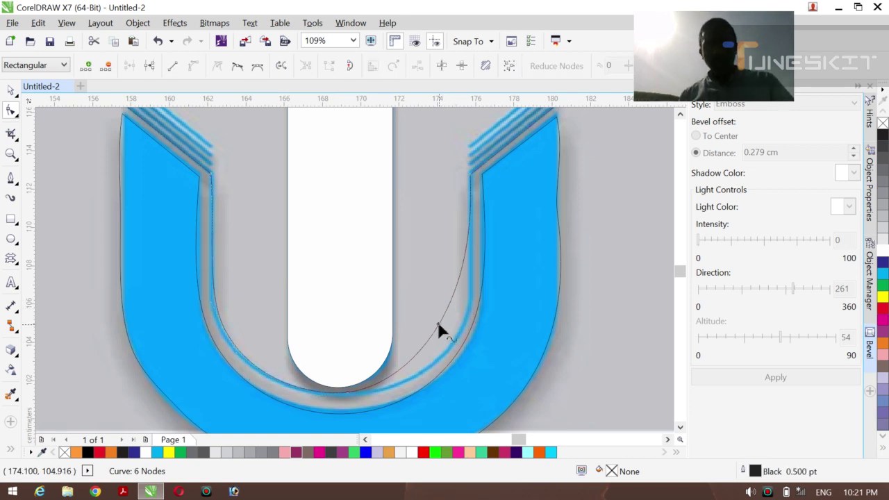
pyautogui.rightClick(439, 325)
pyautogui.click(486, 101)
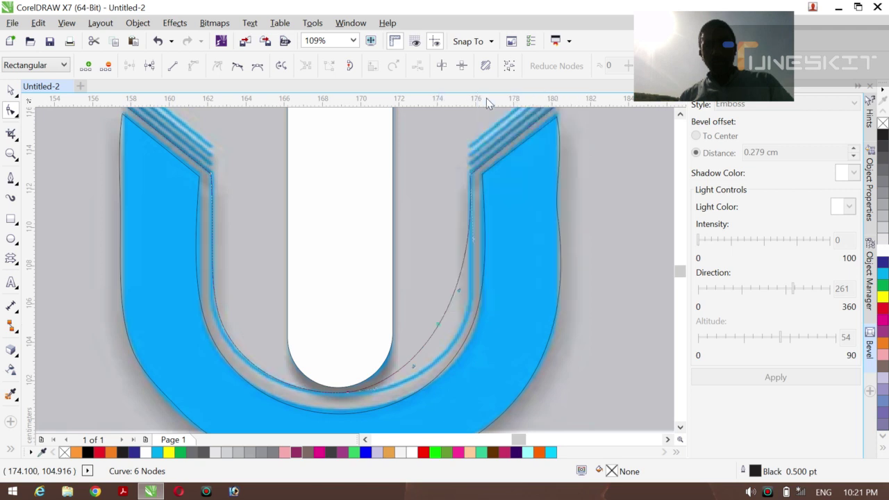
pyautogui.moveTo(439, 325); pyautogui.dragTo(456, 340)
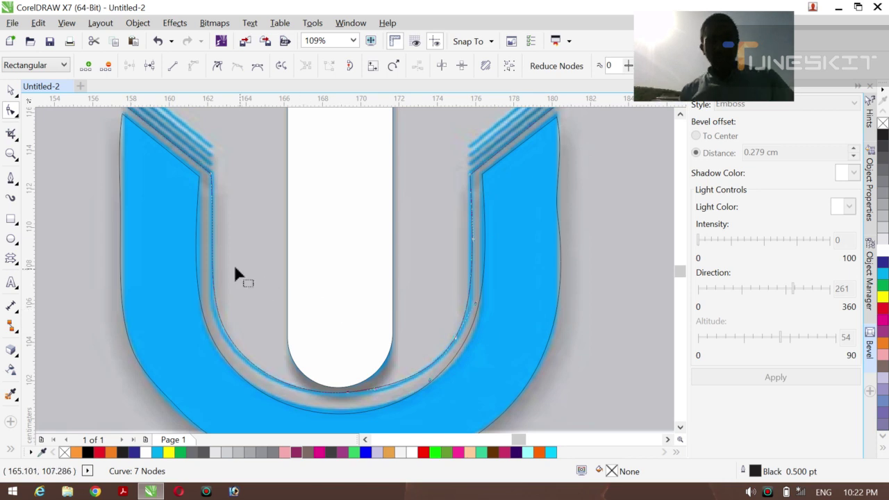
# - Draw a straight pen line, about 4.7 cm wide and 3.7 cm high, over the third stripe from the top above the U's left arm
pyautogui.scroll(1, 235, 271)
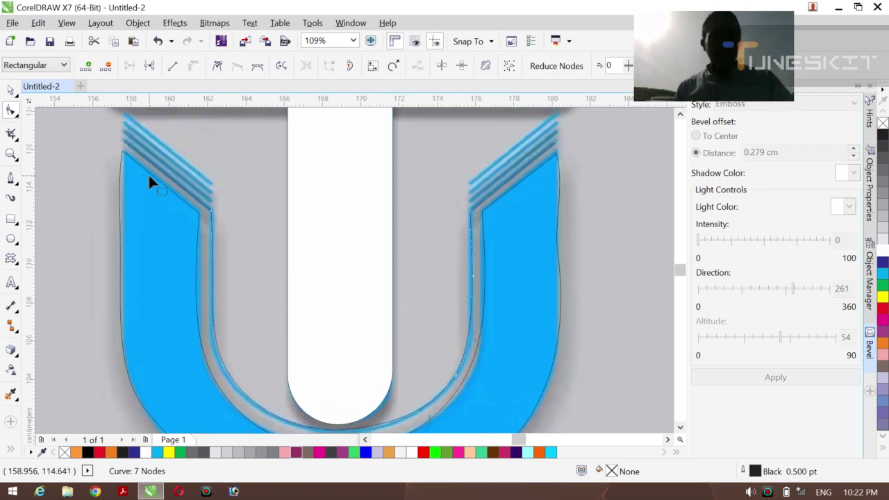
pyautogui.scroll(2, 149, 182)
pyautogui.scroll(1, 149, 182)
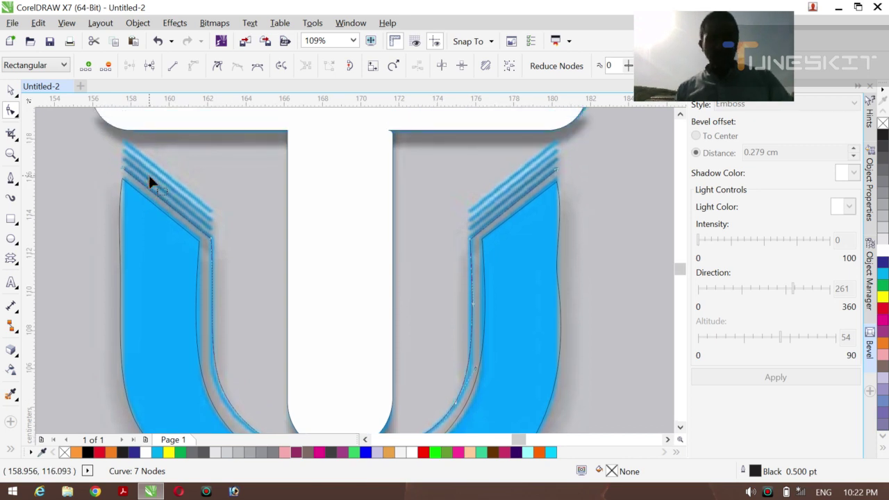
pyautogui.click(12, 179)
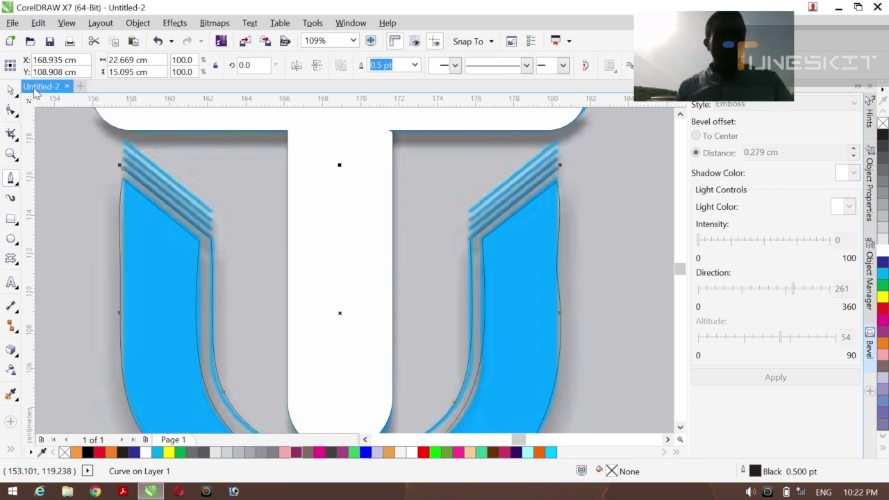
pyautogui.press('z')
pyautogui.moveTo(105, 132); pyautogui.dragTo(225, 246)
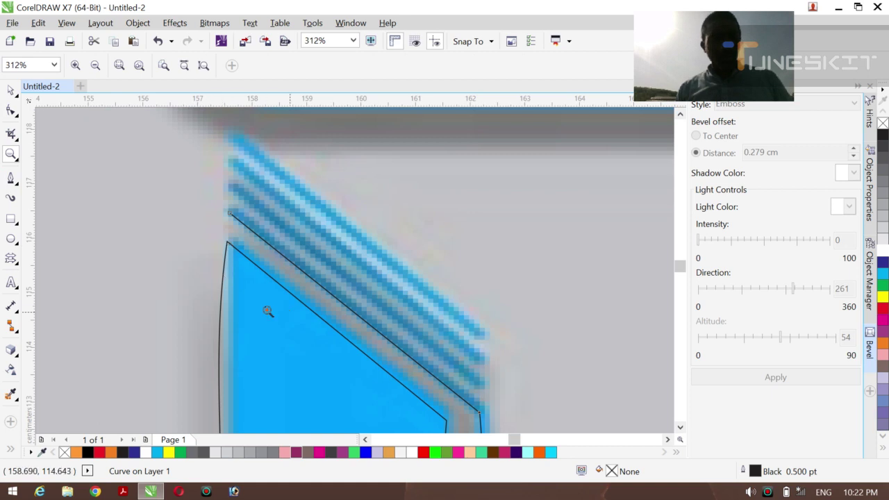
pyautogui.click(11, 180)
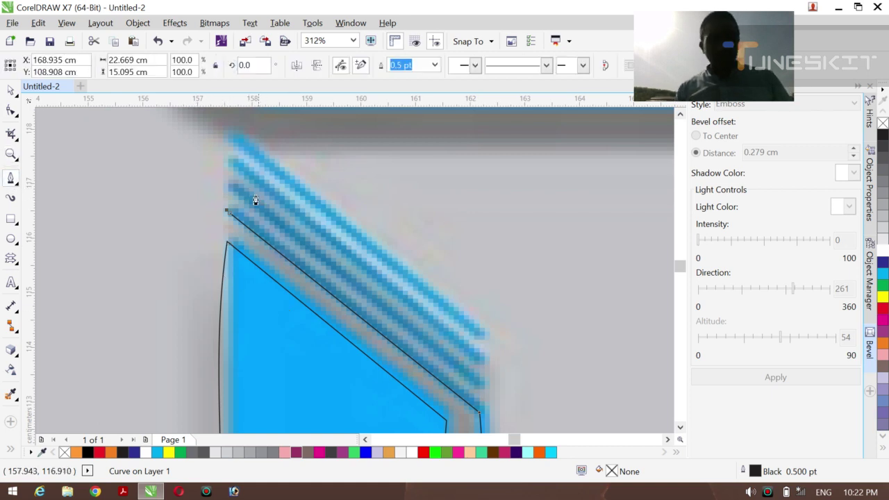
pyautogui.click(232, 187)
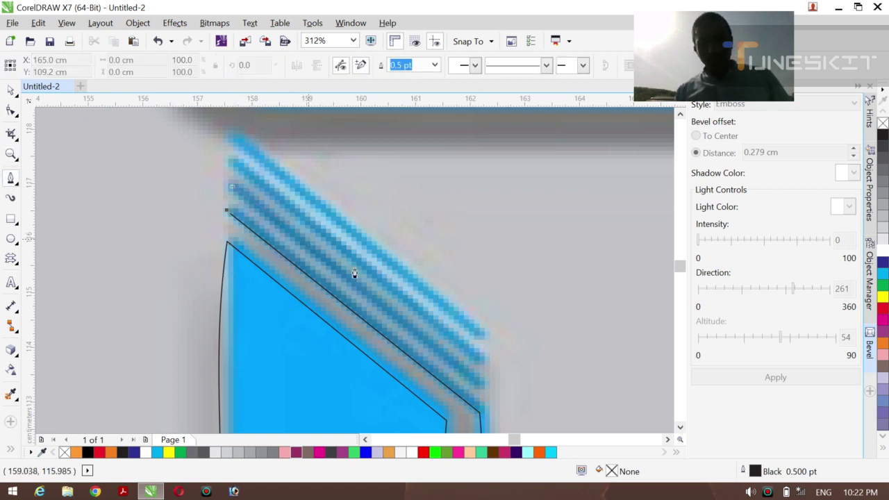
pyautogui.click(486, 388)
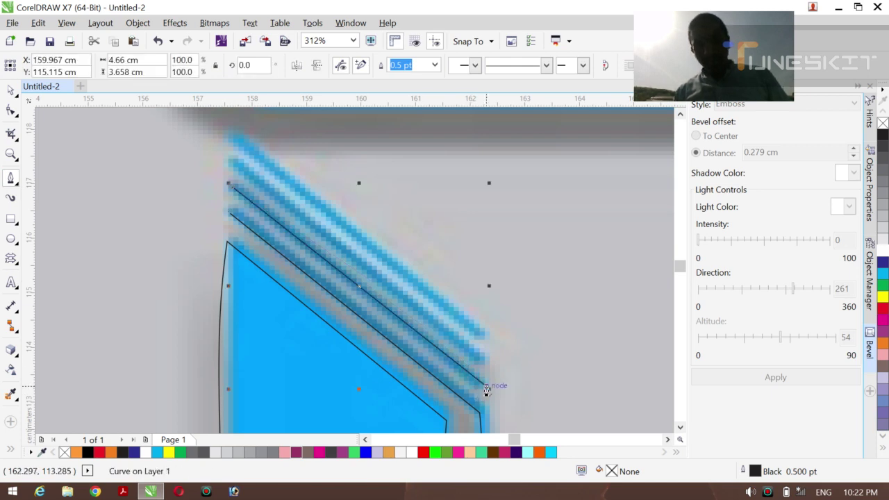
# - Draw straight pen lines, each about 4.7 cm wide and 3.7 cm high, over the two uppermost stripes above the U's left arm
pyautogui.click(230, 164)
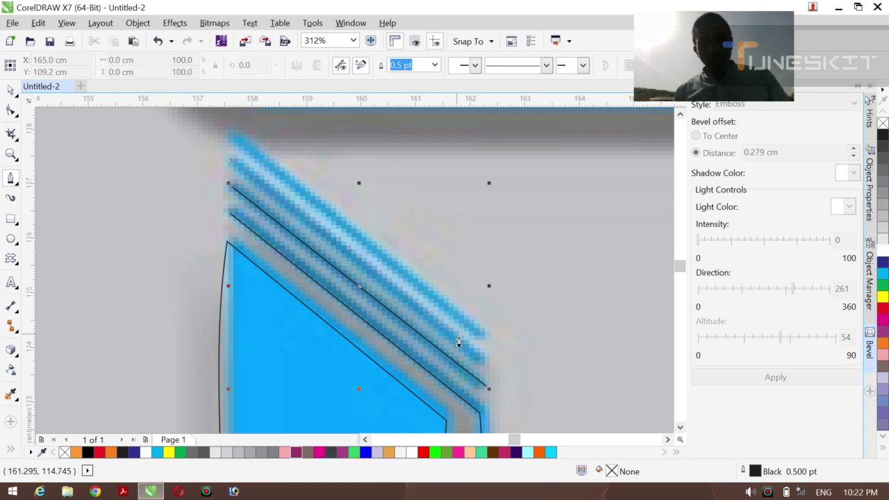
pyautogui.click(484, 367)
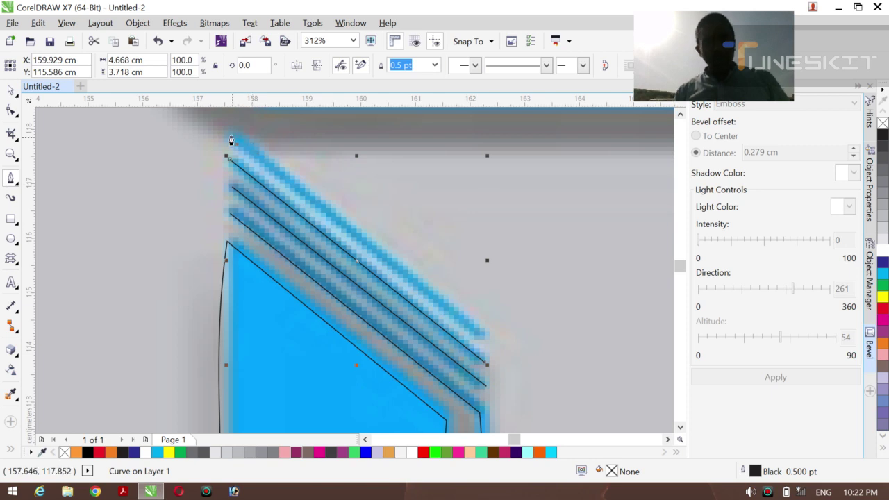
pyautogui.click(231, 140)
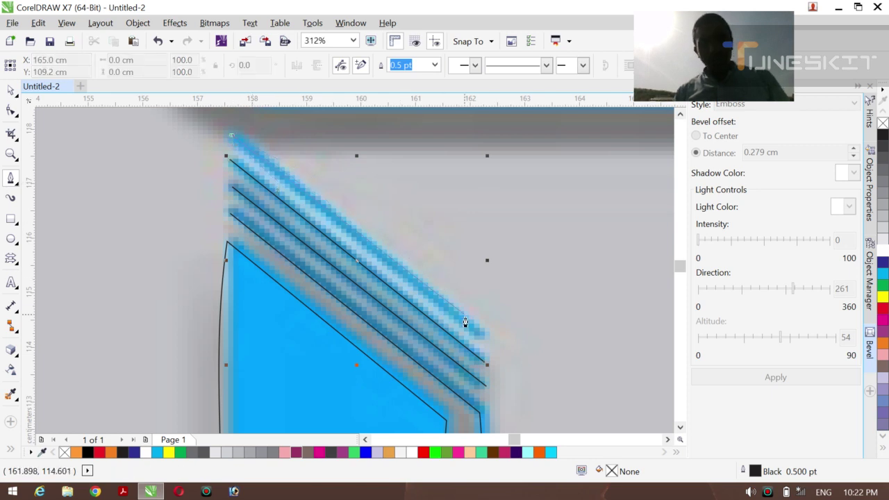
pyautogui.click(484, 341)
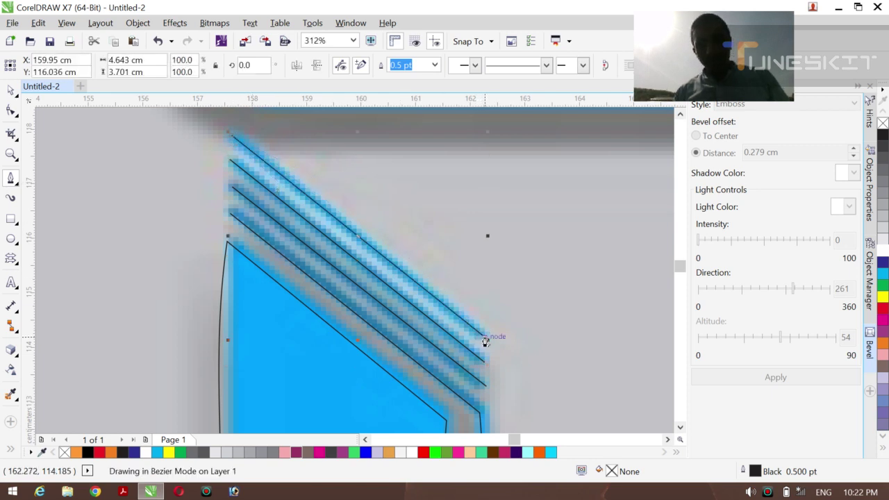
# - Draw a straight pen line, about 4.6 cm wide and 3.7 cm high, over the third stripe from the top above the U's right arm
pyautogui.click(11, 91)
pyautogui.press('z')
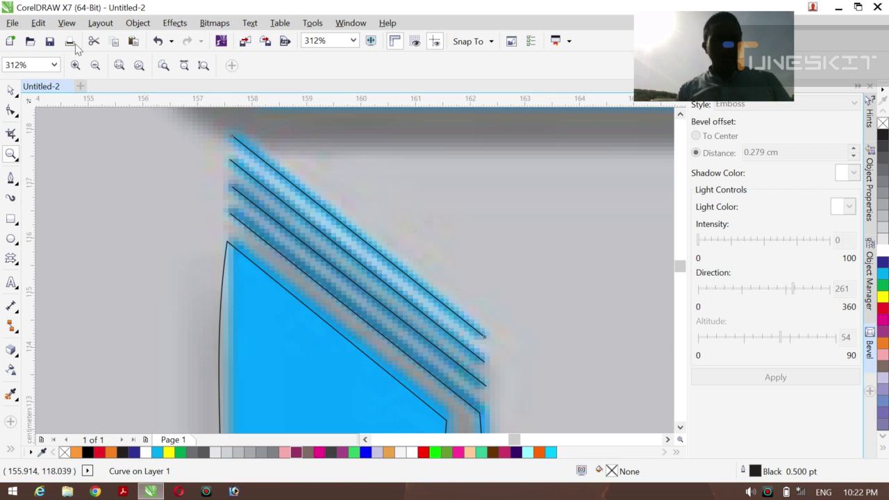
pyautogui.click(95, 65)
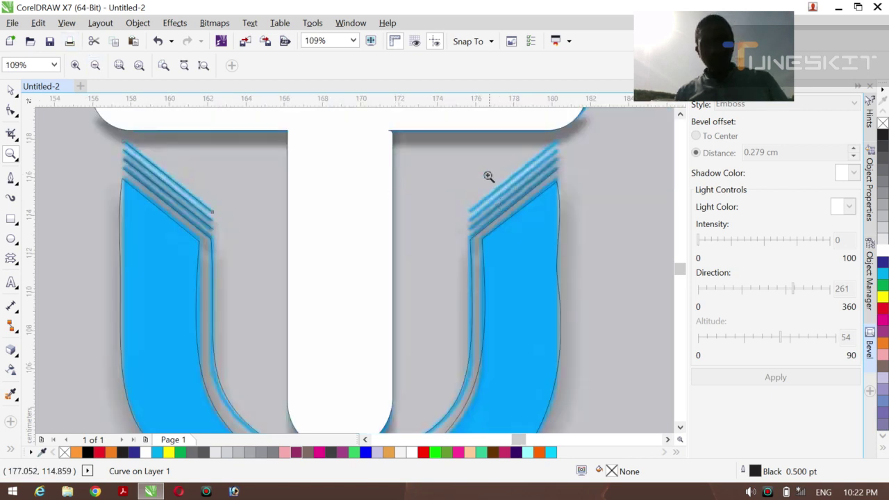
pyautogui.moveTo(433, 128); pyautogui.dragTo(594, 261)
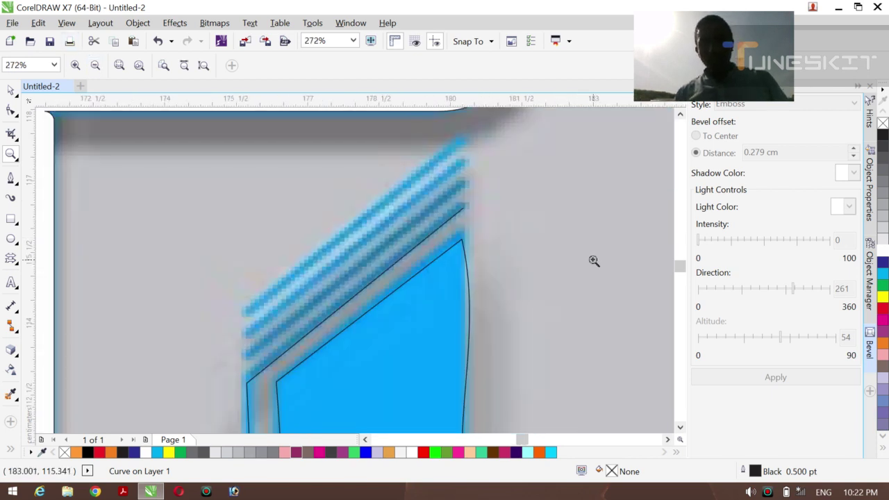
pyautogui.click(12, 182)
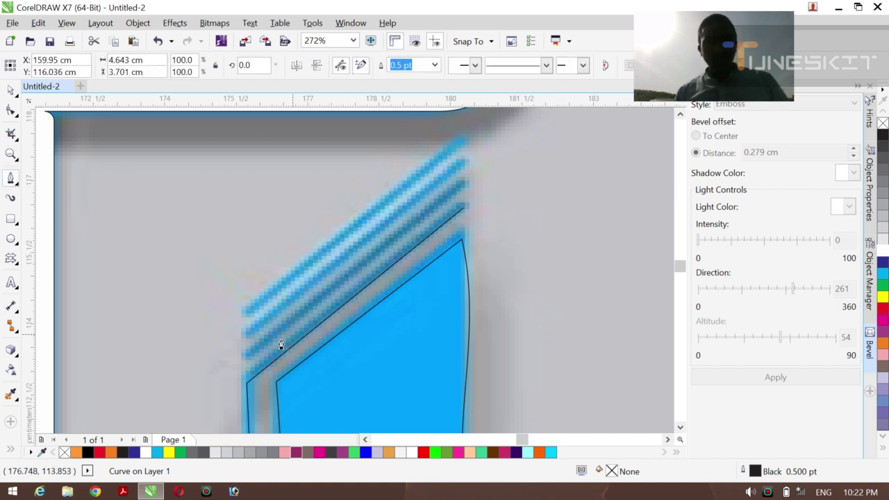
pyautogui.click(244, 360)
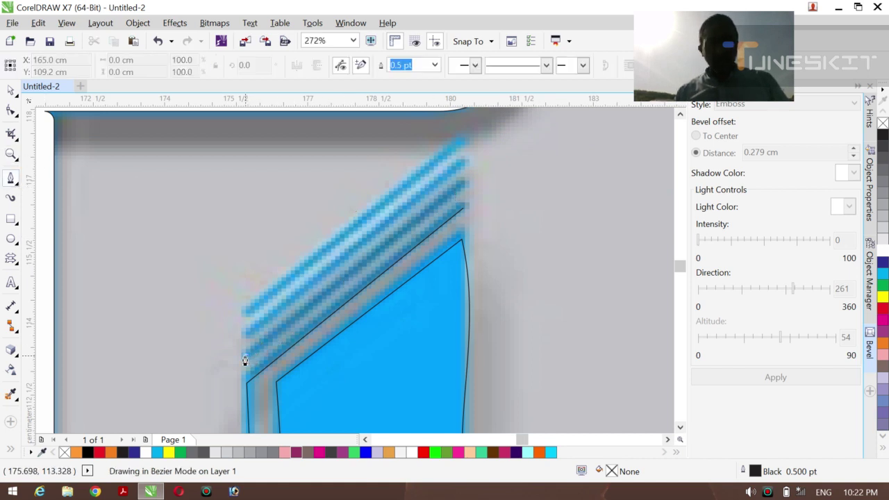
pyautogui.doubleClick(465, 183)
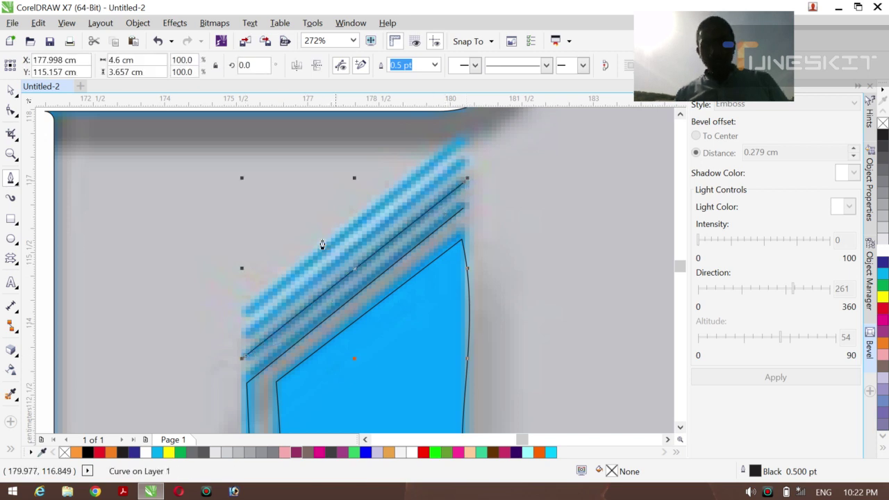
# - Draw straight pen lines, about 4.7 cm and 4.6 cm wide, over the two uppermost stripes above the U's right arm
pyautogui.click(244, 341)
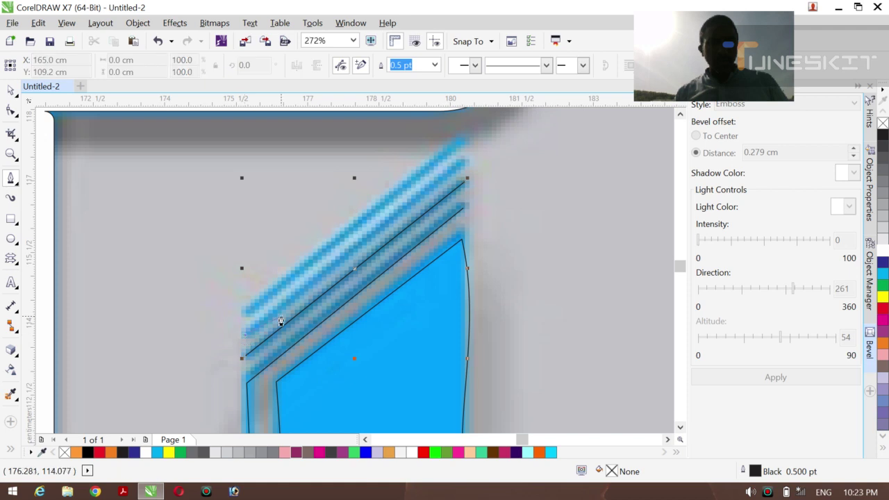
pyautogui.doubleClick(467, 159)
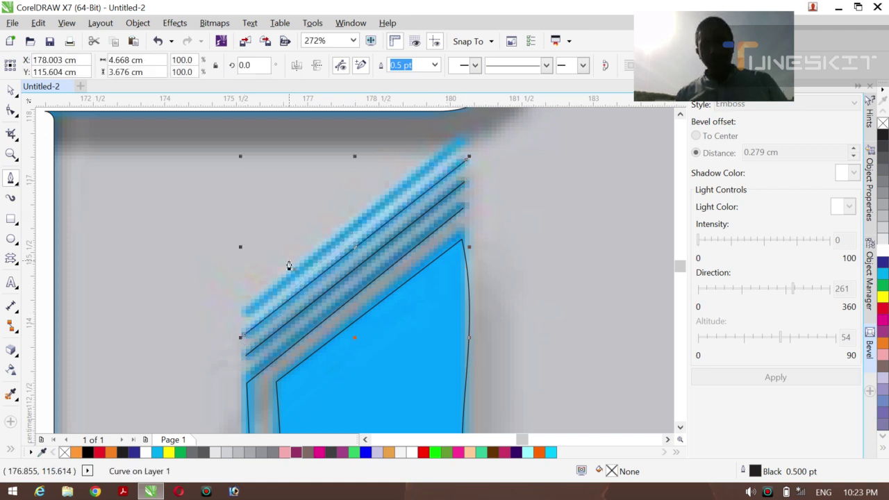
pyautogui.click(243, 314)
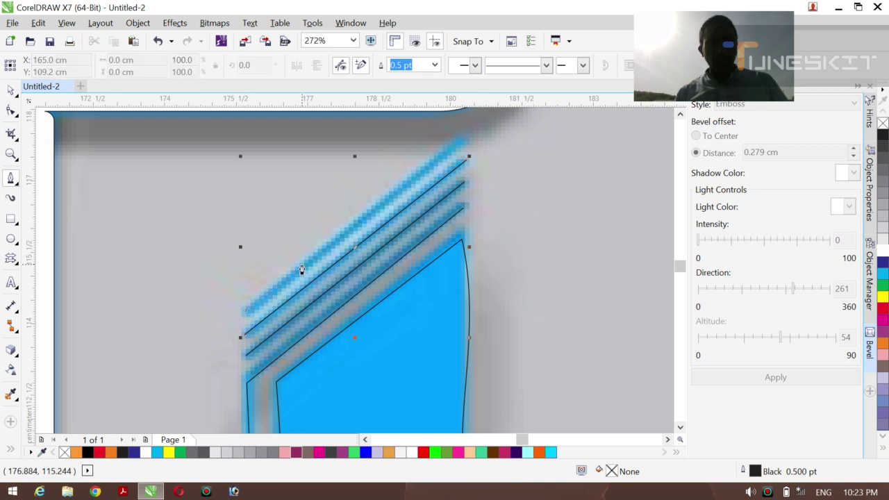
pyautogui.doubleClick(462, 144)
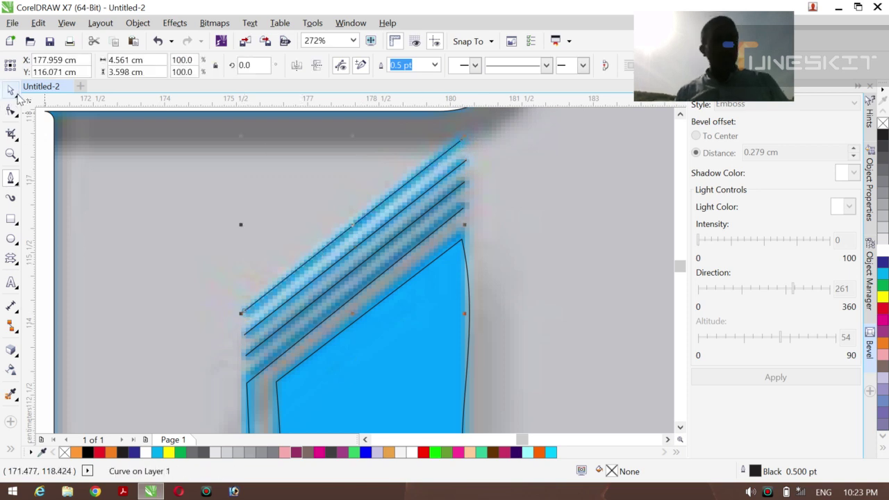
# - Move the reference screenshot out from under the tracing to its left, centred at about X 123.8 cm, Y 111.3 cm
pyautogui.press('z')
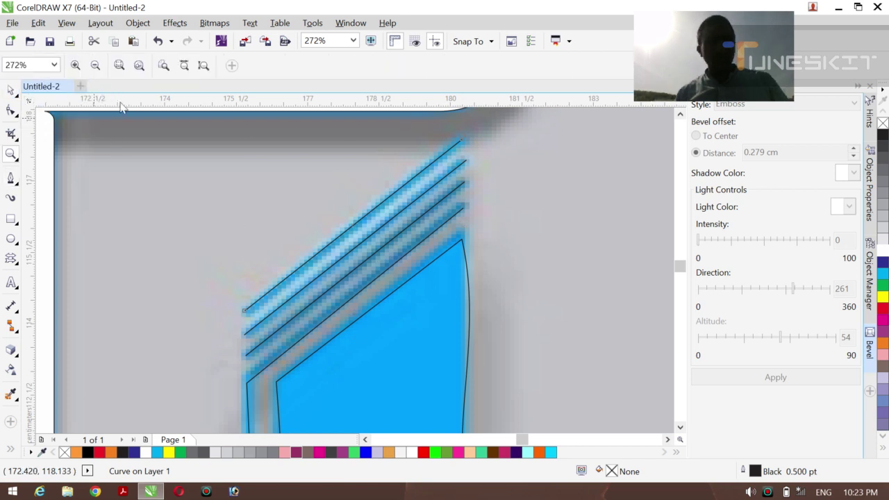
pyautogui.click(96, 68)
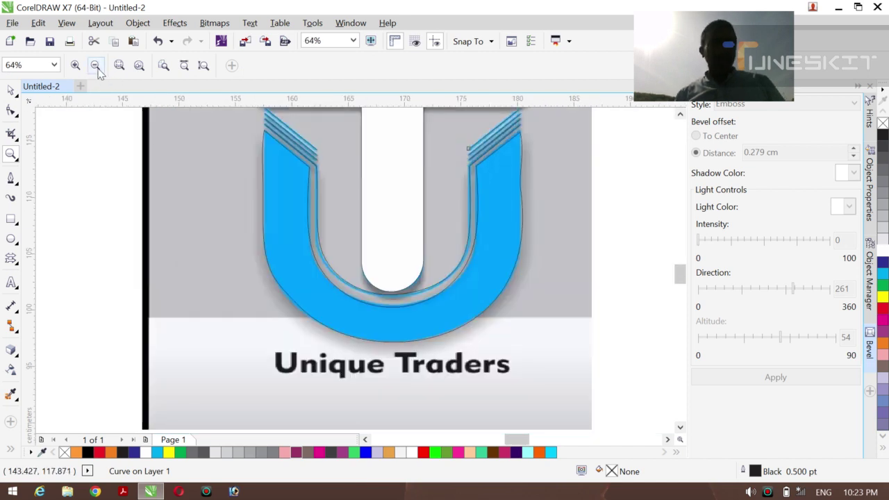
pyautogui.click(96, 67)
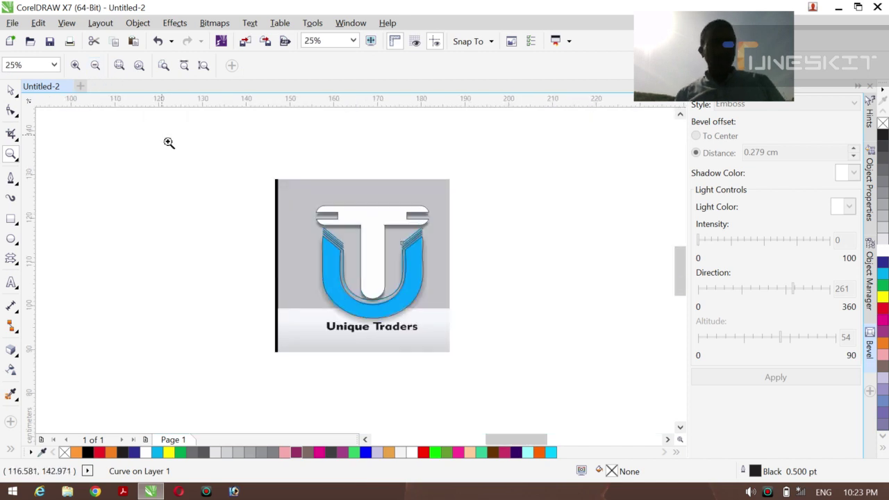
pyautogui.click(16, 98)
pyautogui.click(40, 90)
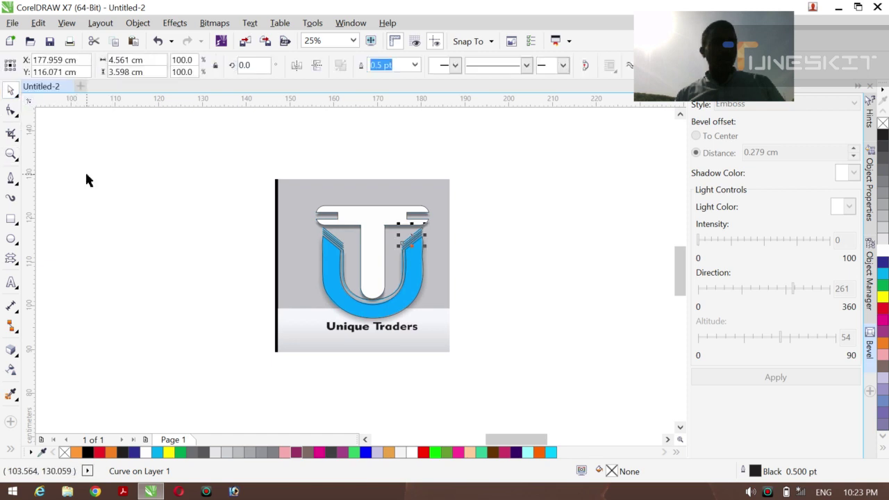
pyautogui.click(128, 194)
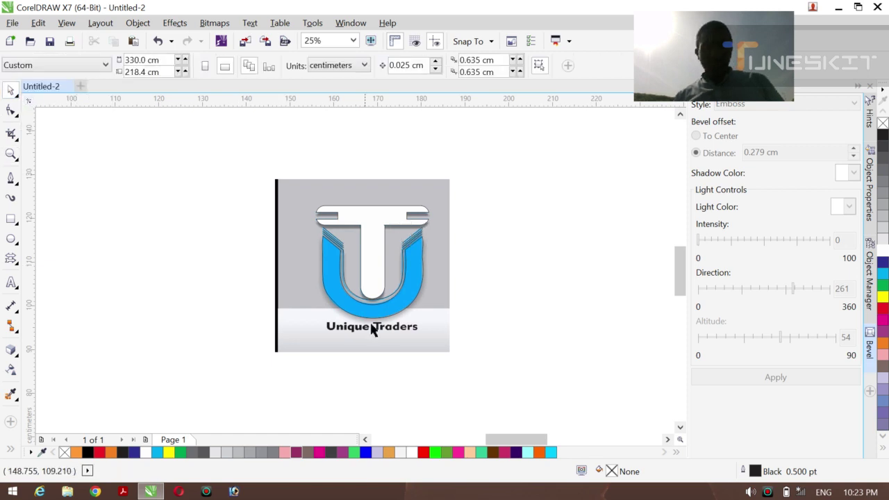
pyautogui.click(429, 336)
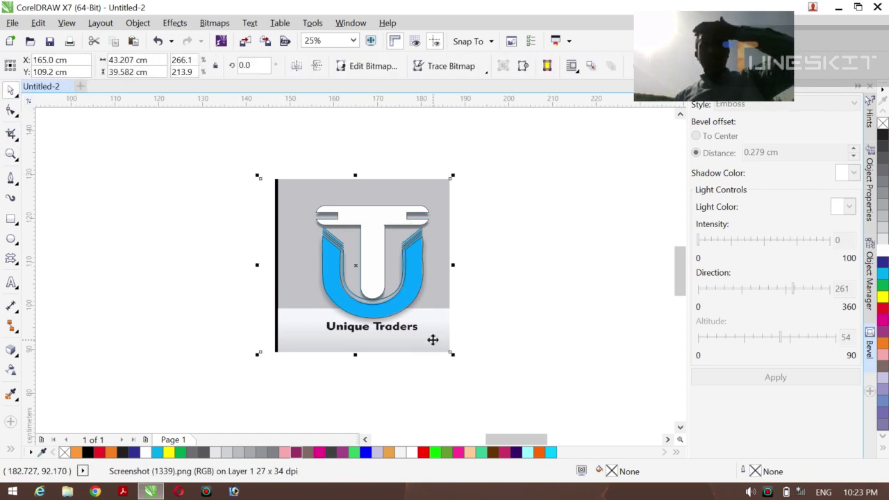
pyautogui.moveTo(433, 339); pyautogui.dragTo(253, 331)
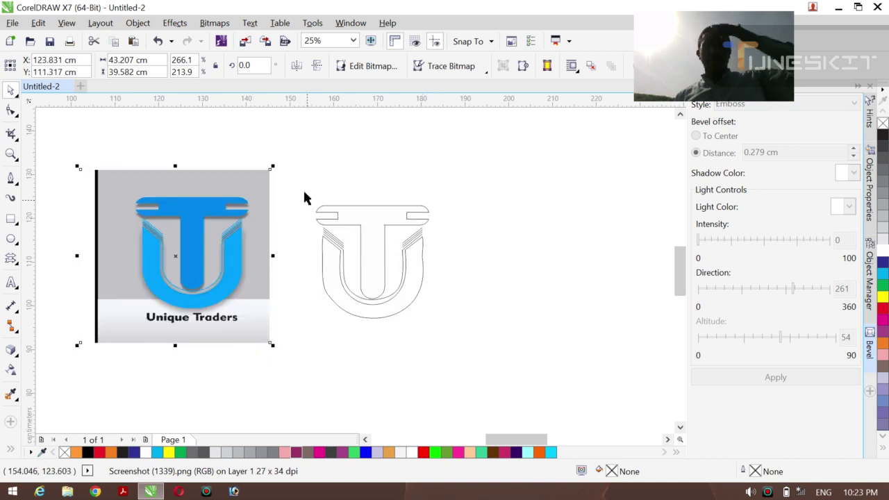
# - Select all the traced logo curves, enlarge them to about 55 cm by 55 cm, and place them beside the reference screenshot
pyautogui.moveTo(300, 184); pyautogui.dragTo(486, 344)
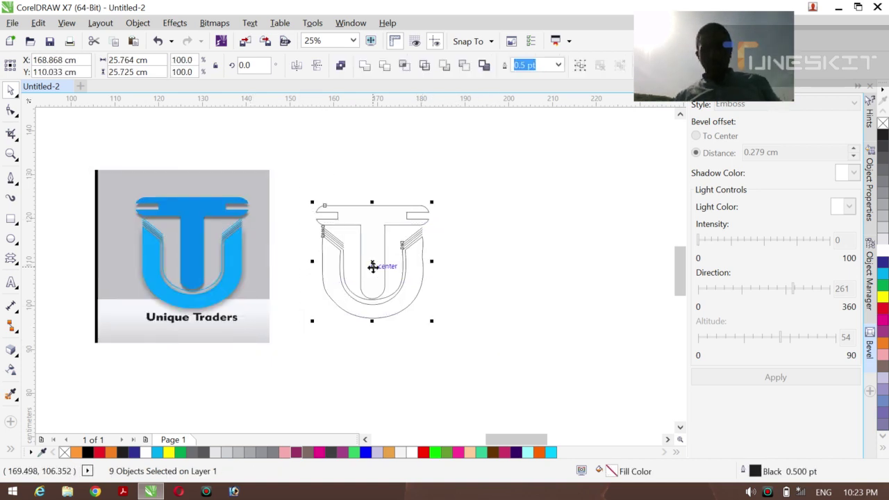
pyautogui.moveTo(373, 264); pyautogui.dragTo(435, 245)
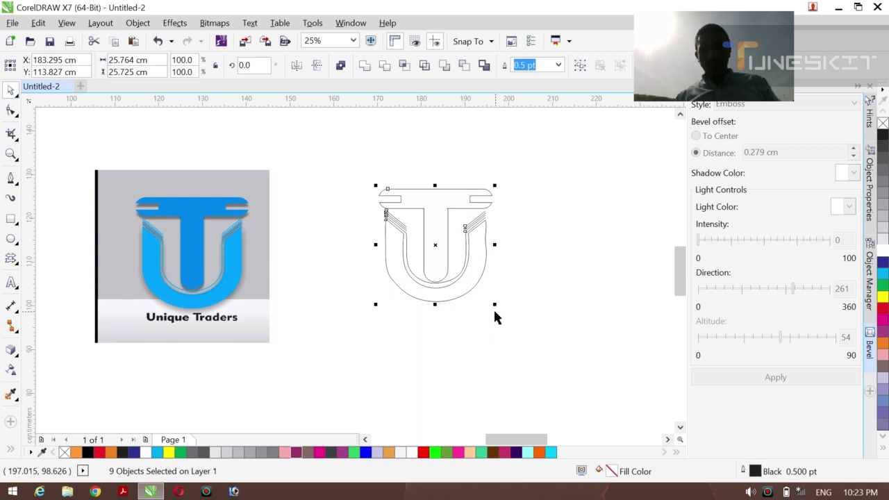
pyautogui.moveTo(494, 307); pyautogui.dragTo(564, 375)
pyautogui.moveTo(433, 244); pyautogui.dragTo(438, 272)
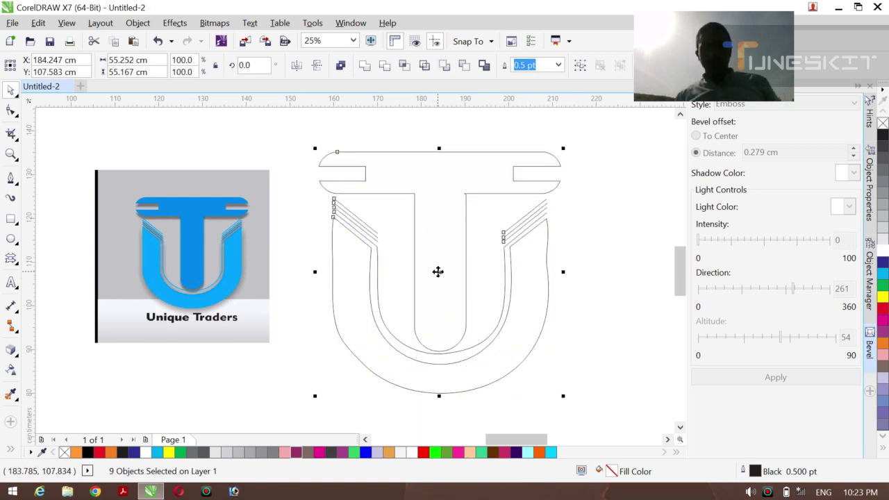
pyautogui.click(579, 302)
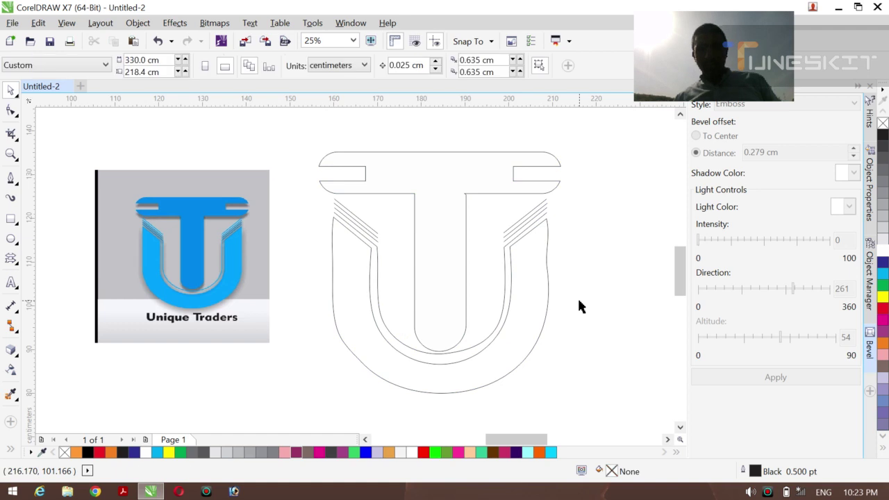
# - Delete the extra node on the outer right side of the U's outline to smooth that edge
pyautogui.click(546, 264)
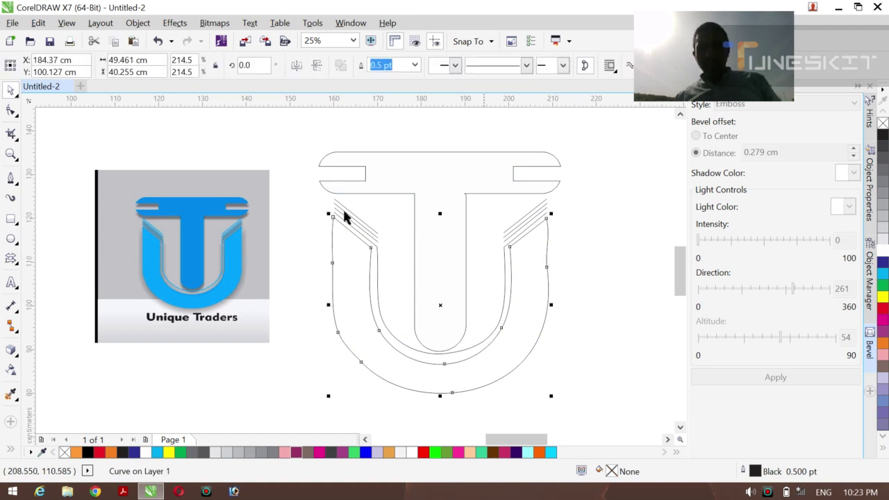
pyautogui.click(11, 110)
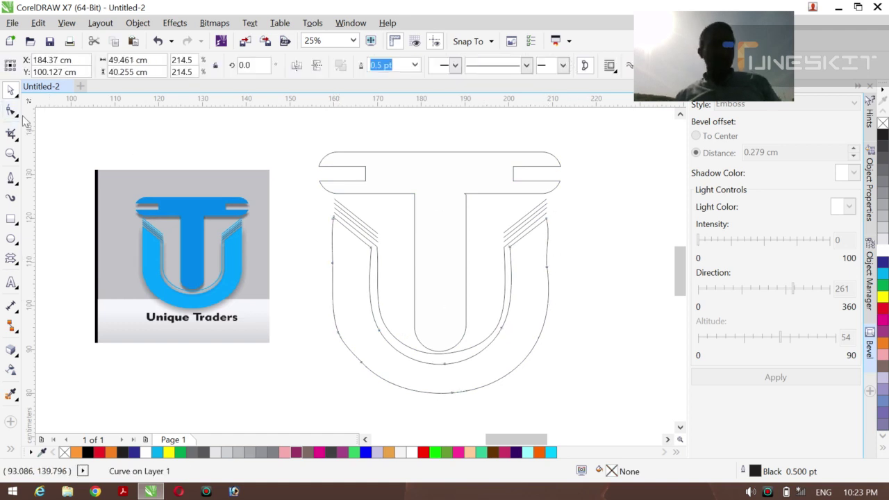
pyautogui.click(547, 267)
pyautogui.press('Delete')
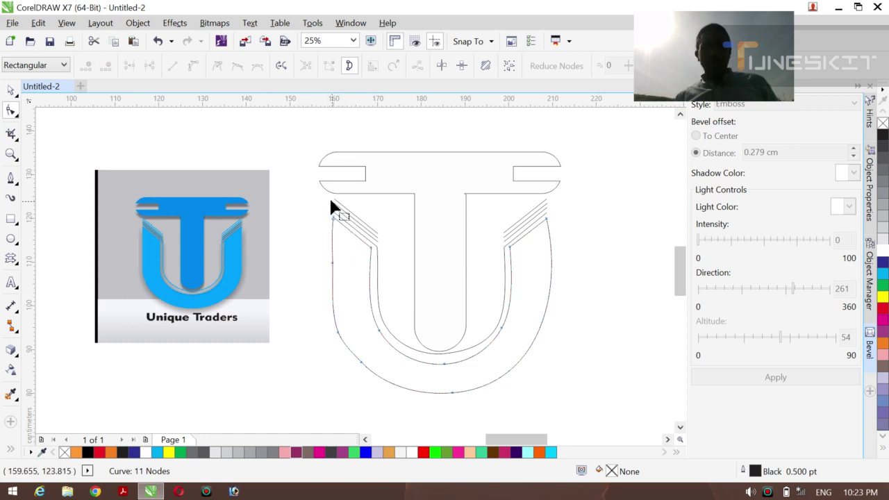
# - Set the outline width of the six short diagonal stripes above the U's arms to 8 pt
pyautogui.moveTo(306, 185); pyautogui.dragTo(581, 362)
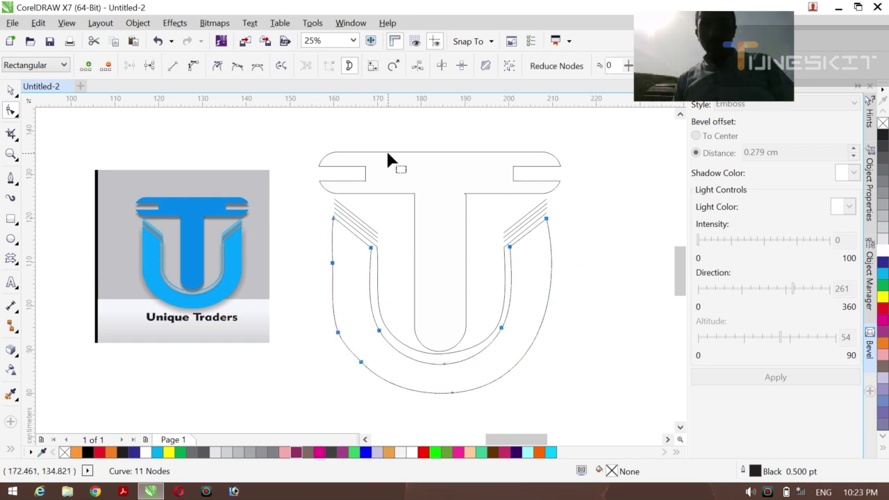
pyautogui.click(14, 93)
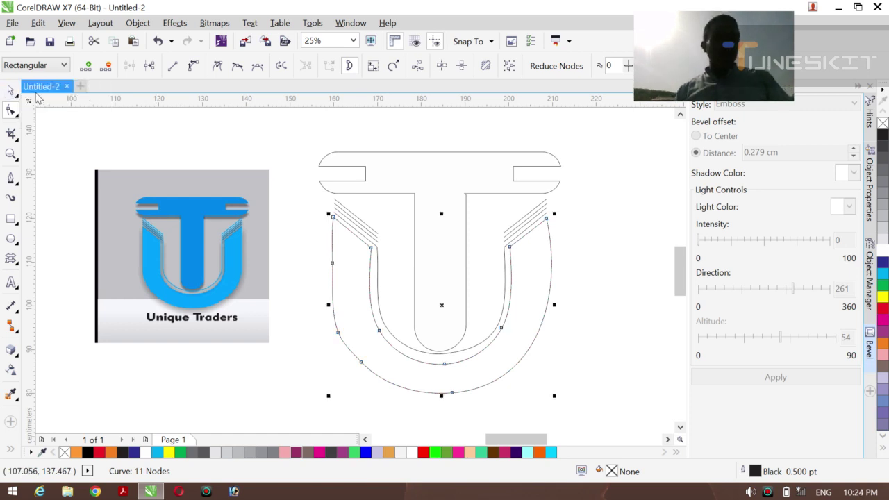
pyautogui.click(154, 151)
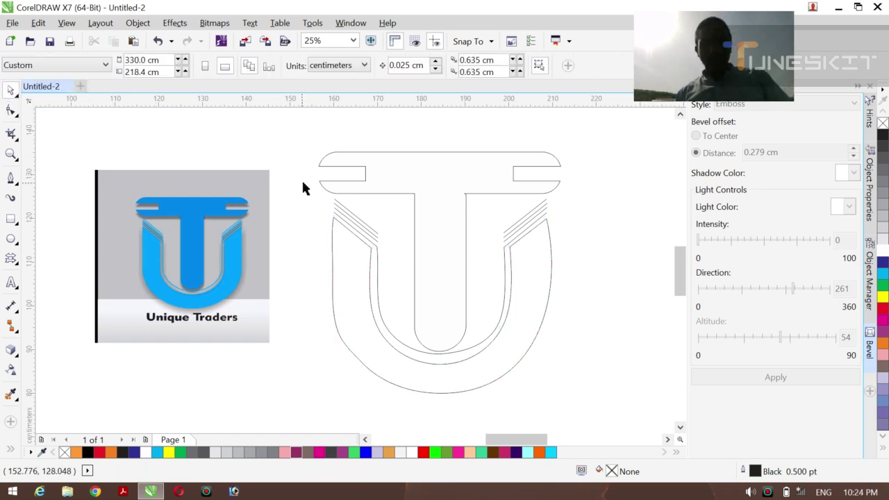
pyautogui.moveTo(301, 182); pyautogui.dragTo(567, 254)
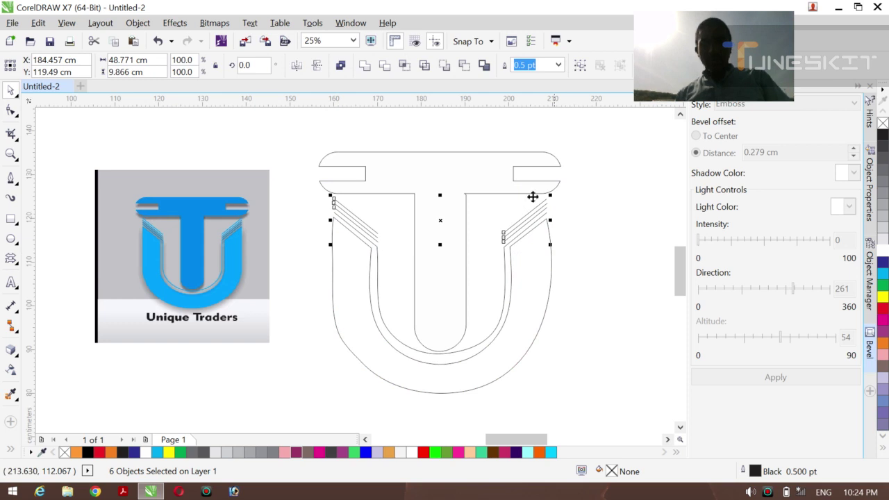
pyautogui.click(558, 66)
pyautogui.click(526, 172)
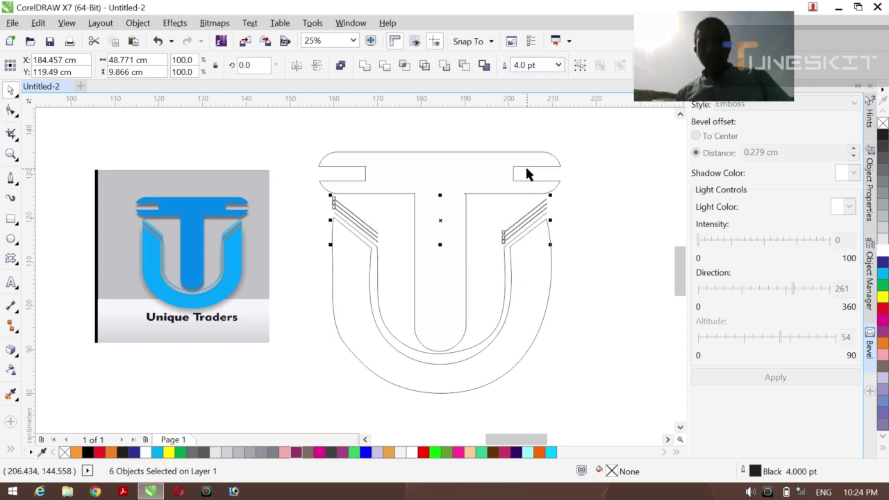
pyautogui.click(558, 66)
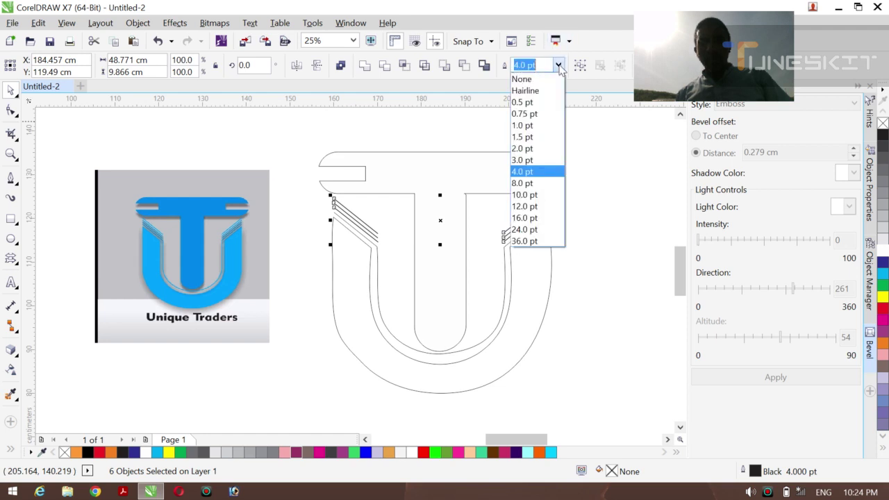
pyautogui.click(540, 182)
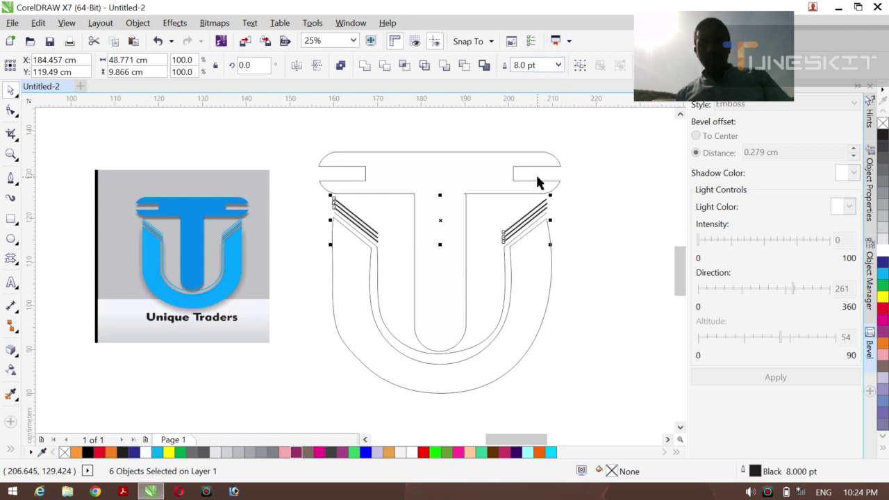
pyautogui.click(580, 212)
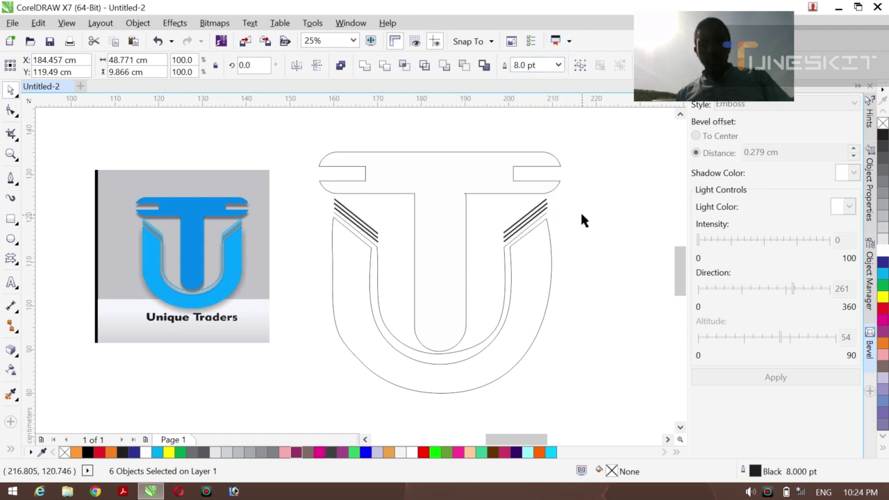
# - Set the thin line running inside the U to an outline width of 8 pt
pyautogui.click(506, 251)
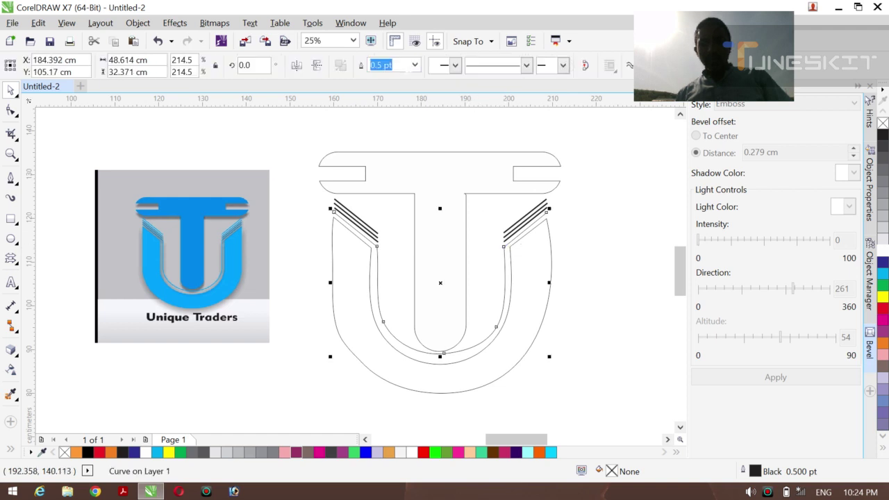
pyautogui.click(415, 65)
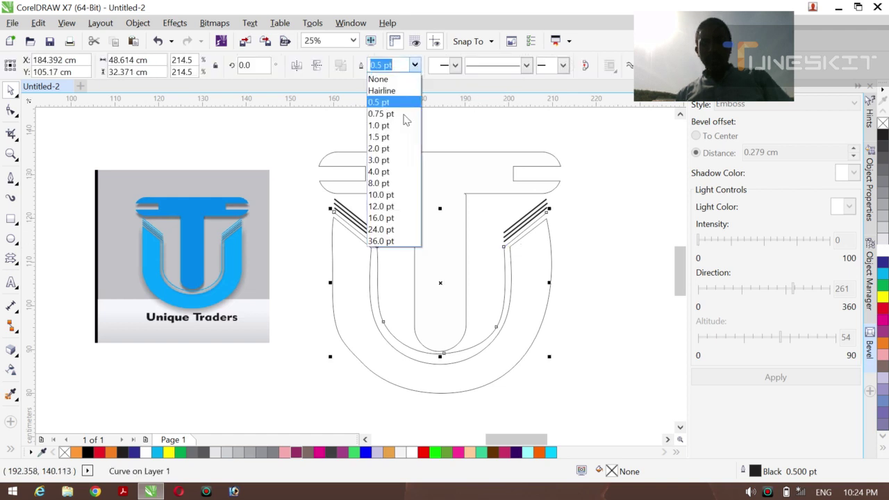
pyautogui.click(381, 184)
pyautogui.click(617, 228)
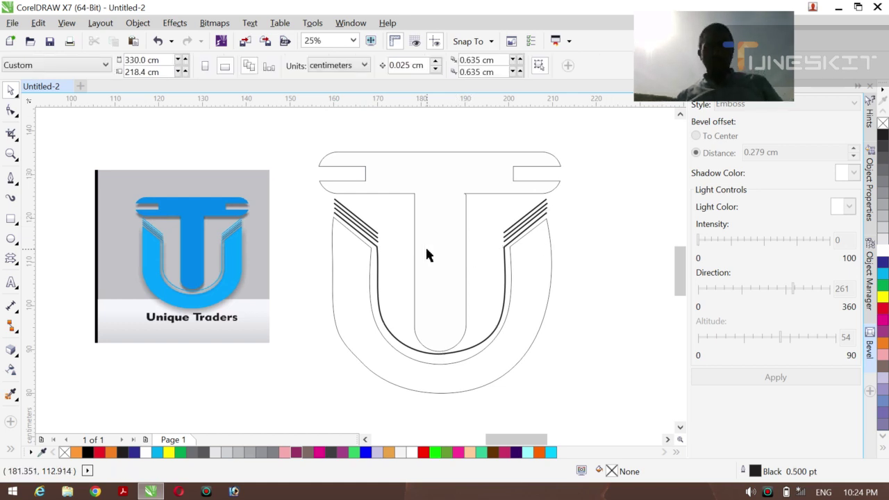
# - Fill the T shape and the U shape with cyan (C:100 M:0 Y:0 K:0)
pyautogui.click(430, 216)
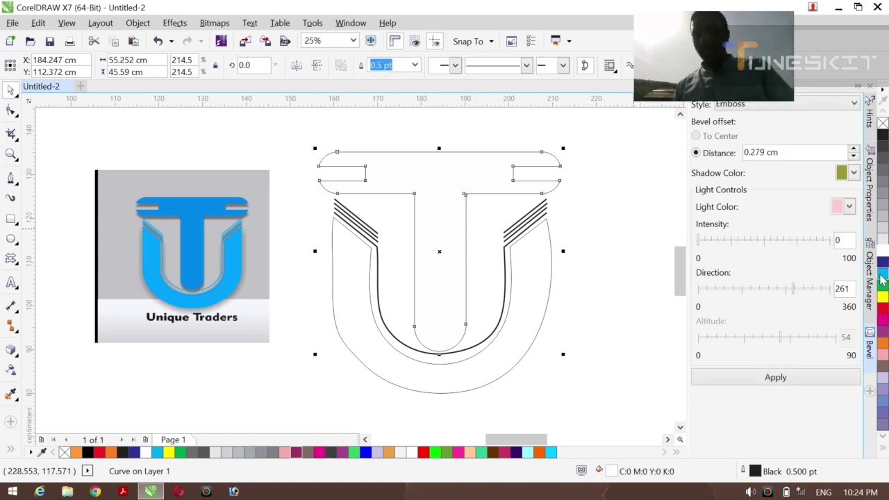
pyautogui.click(883, 275)
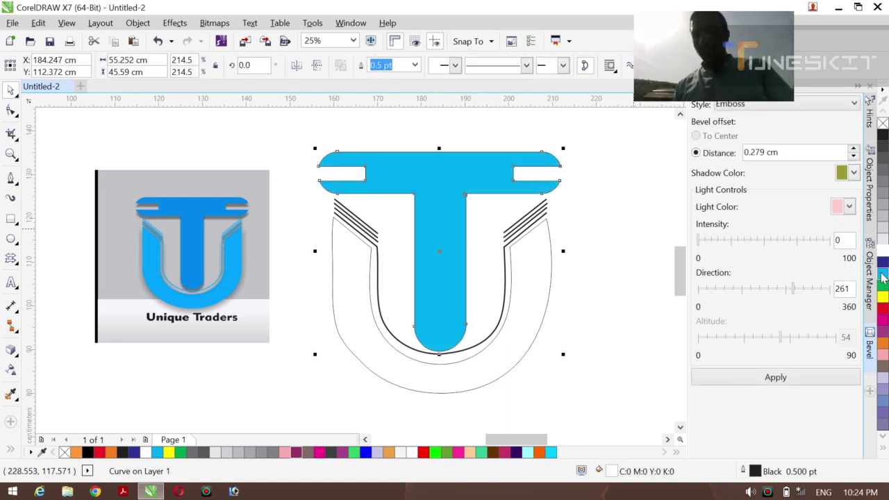
pyautogui.click(336, 313)
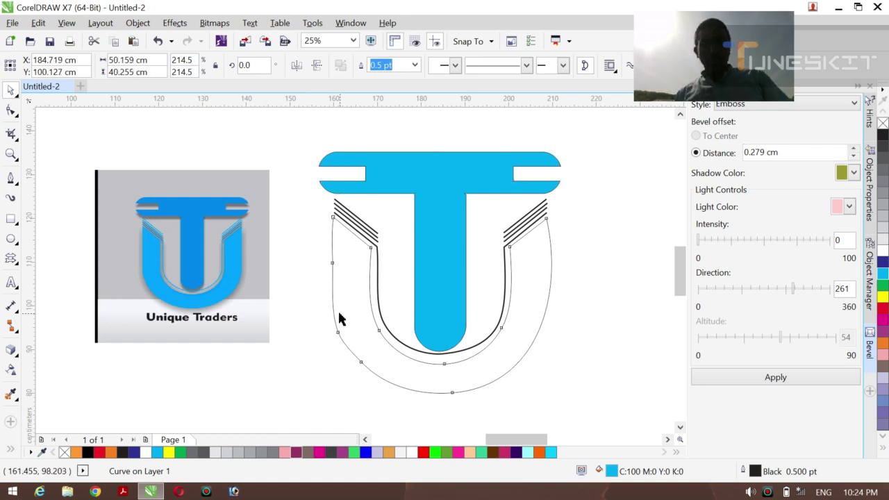
pyautogui.click(882, 276)
pyautogui.click(614, 311)
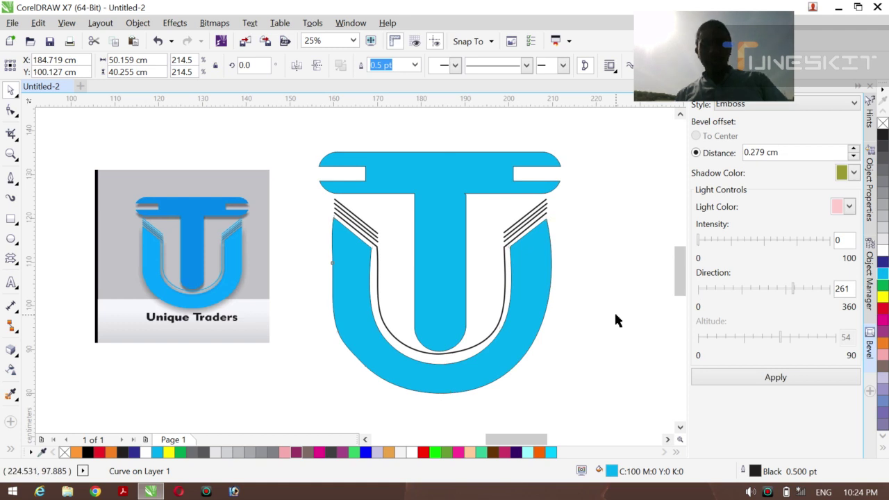
# - Colour the outlines of the inner U line and the six diagonal stripes cyan (C:100 M:0 Y:0 K:0)
pyautogui.click(382, 322)
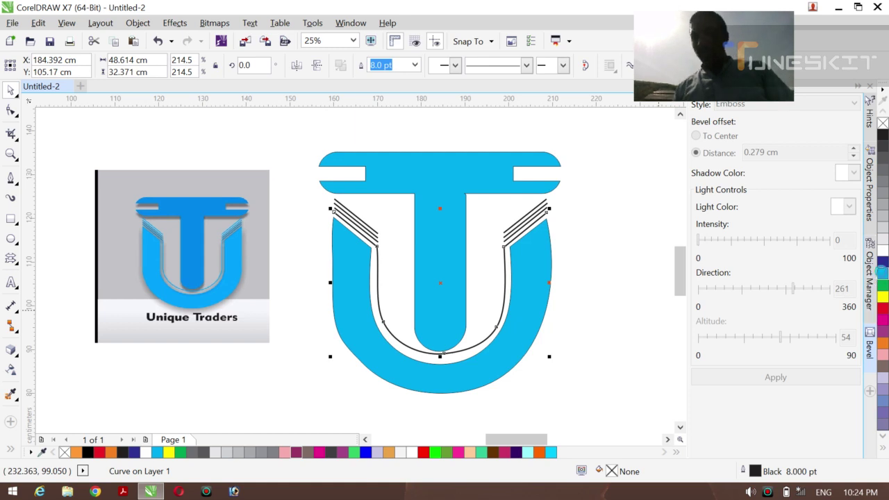
pyautogui.rightClick(880, 271)
pyautogui.moveTo(306, 193); pyautogui.dragTo(578, 265)
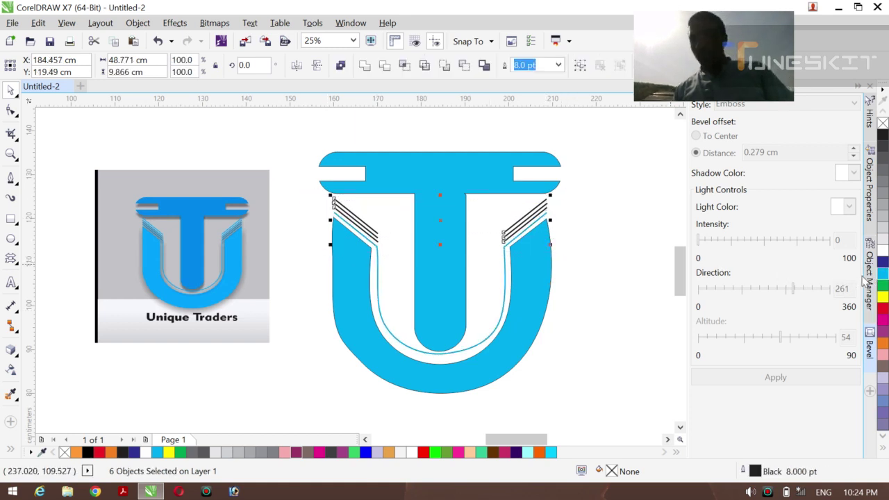
pyautogui.rightClick(880, 273)
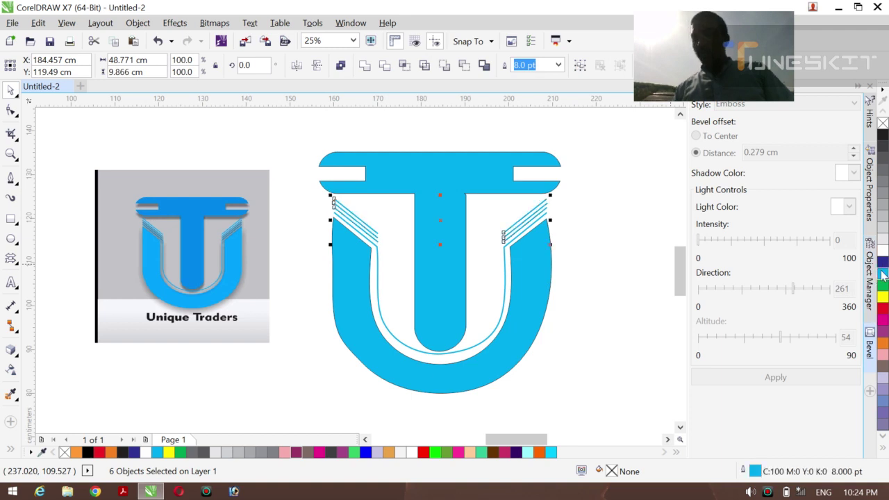
pyautogui.click(482, 220)
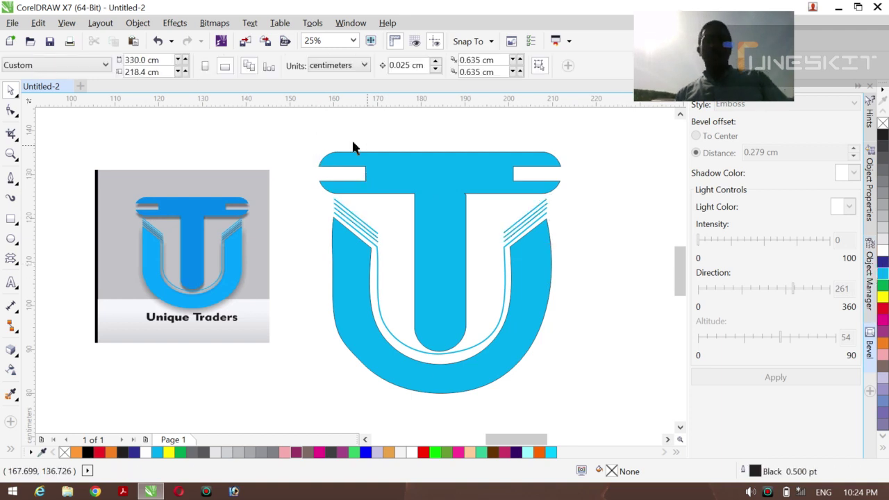
# - Remove the black outline from the T shape by setting its outline width to None
pyautogui.click(421, 172)
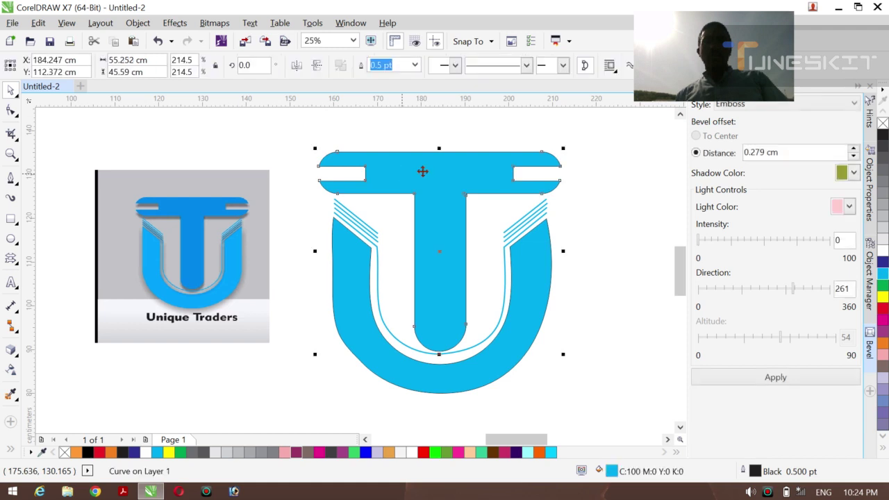
pyautogui.click(415, 65)
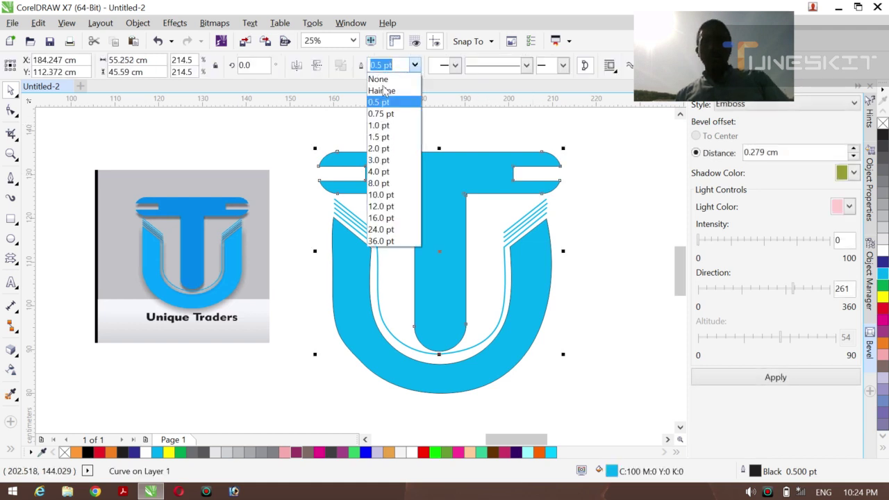
pyautogui.click(384, 82)
pyautogui.click(302, 173)
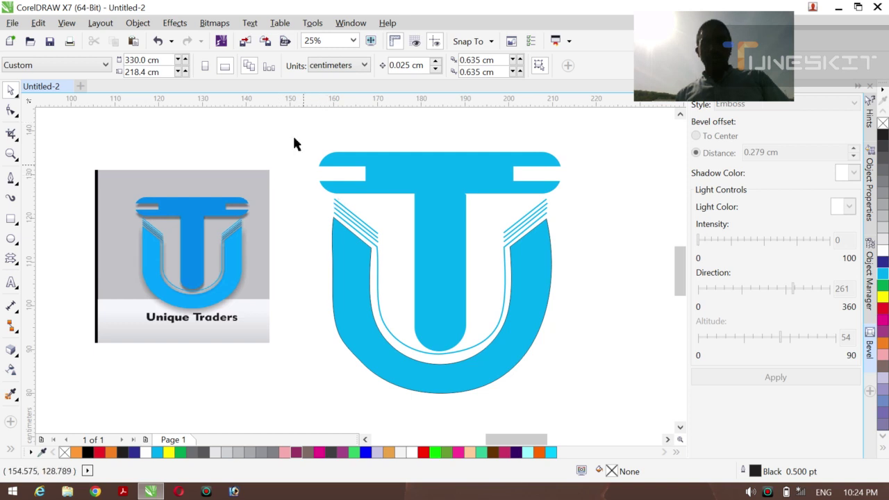
# - Remove the black outline from the filled U shape by setting its outline width to None
pyautogui.moveTo(292, 132); pyautogui.dragTo(601, 403)
pyautogui.click(584, 332)
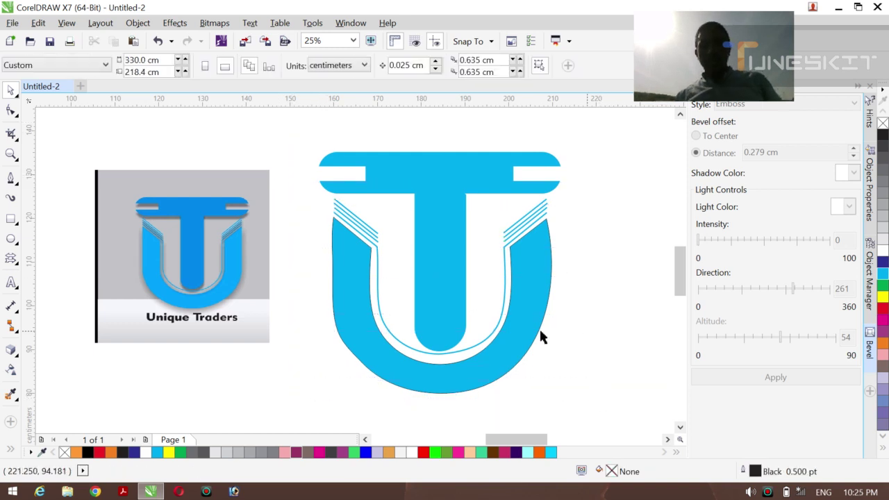
pyautogui.click(506, 353)
pyautogui.click(415, 65)
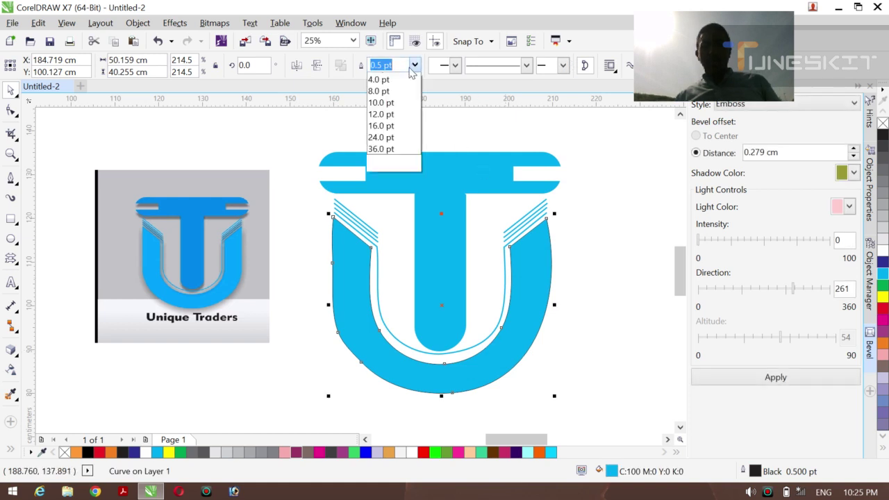
pyautogui.click(390, 80)
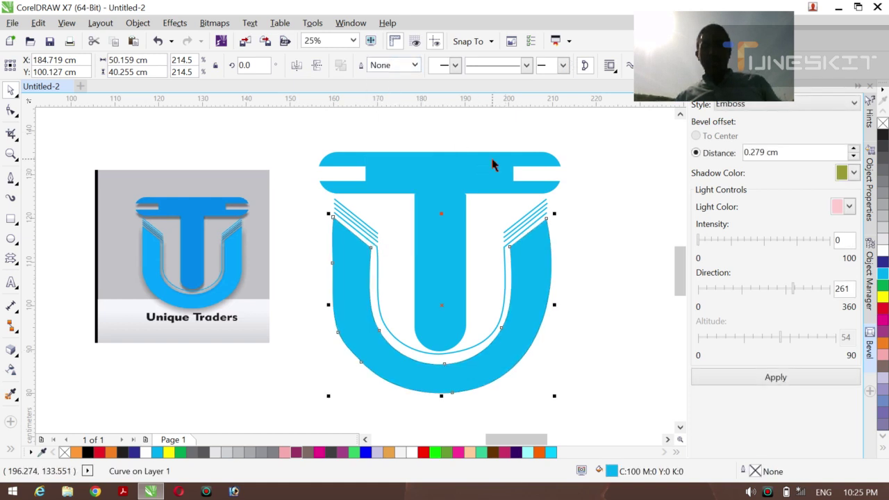
pyautogui.click(617, 227)
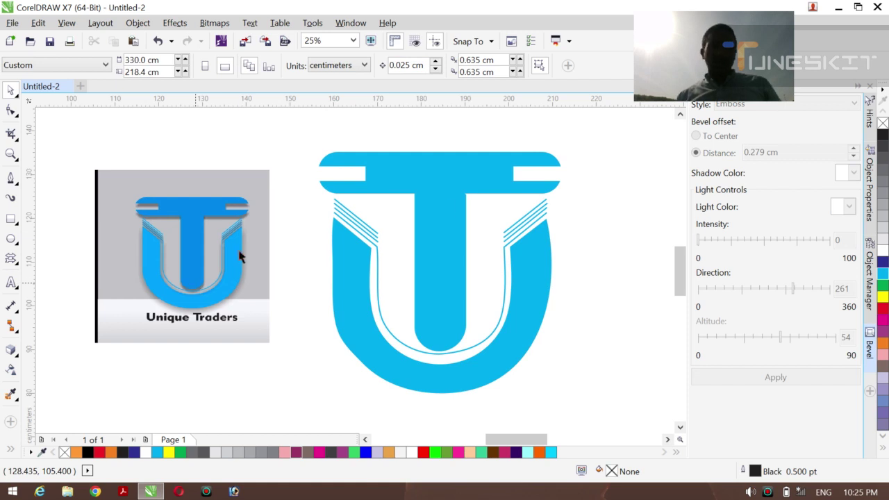
# - Try to fill the T shape with dark blue (C:100 M:100 Y:0 K:0)
pyautogui.click(441, 229)
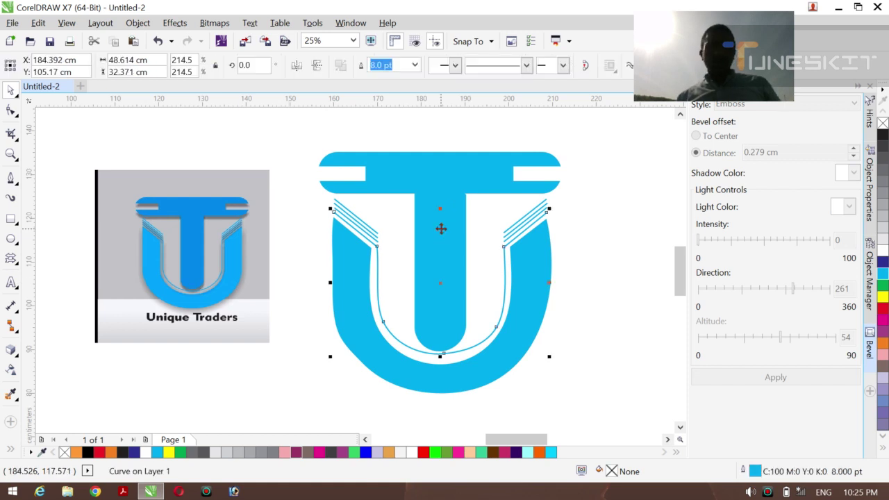
pyautogui.click(882, 268)
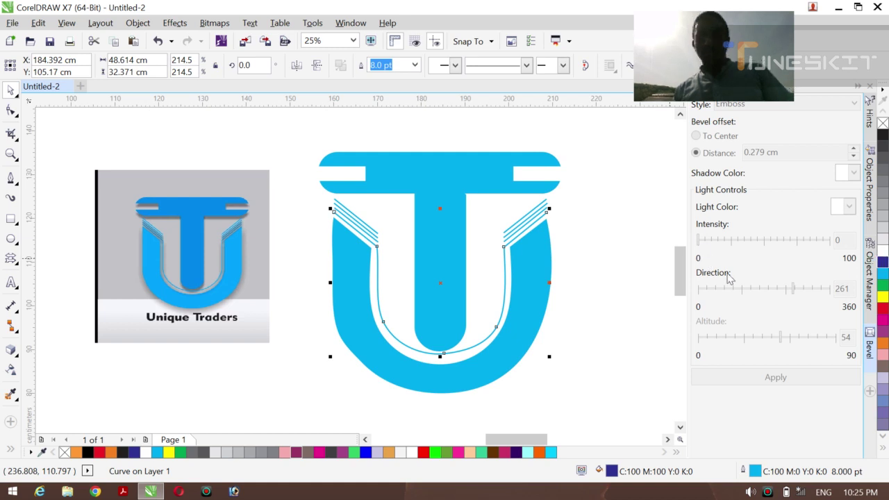
pyautogui.click(635, 282)
pyautogui.click(441, 257)
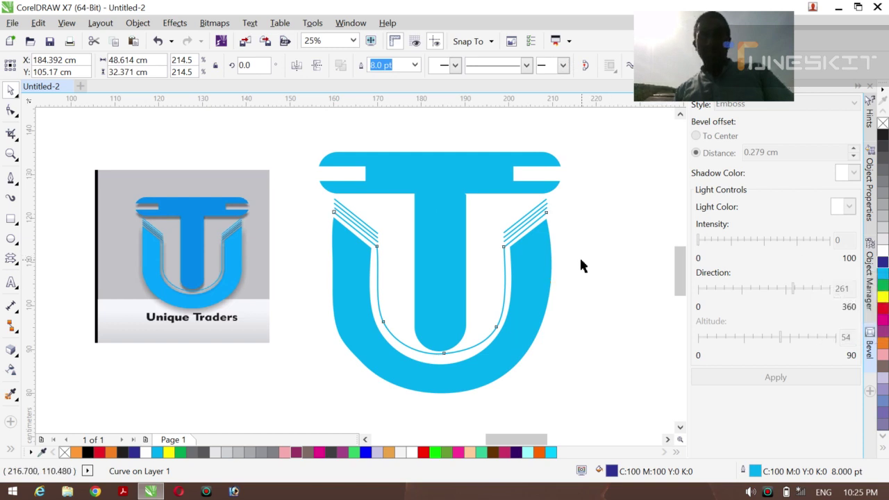
pyautogui.click(566, 243)
# - Select the T shape itself and fill it with the dark blue palette colour
pyautogui.click(460, 180)
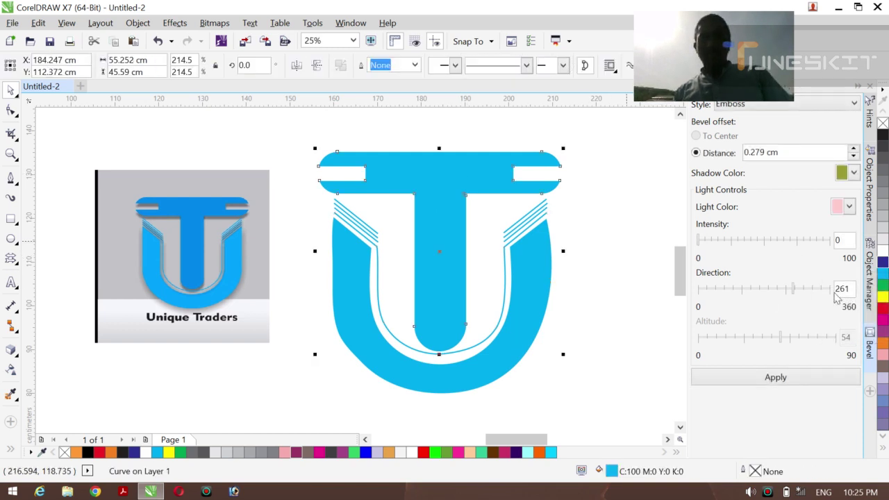
pyautogui.click(883, 262)
pyautogui.click(608, 266)
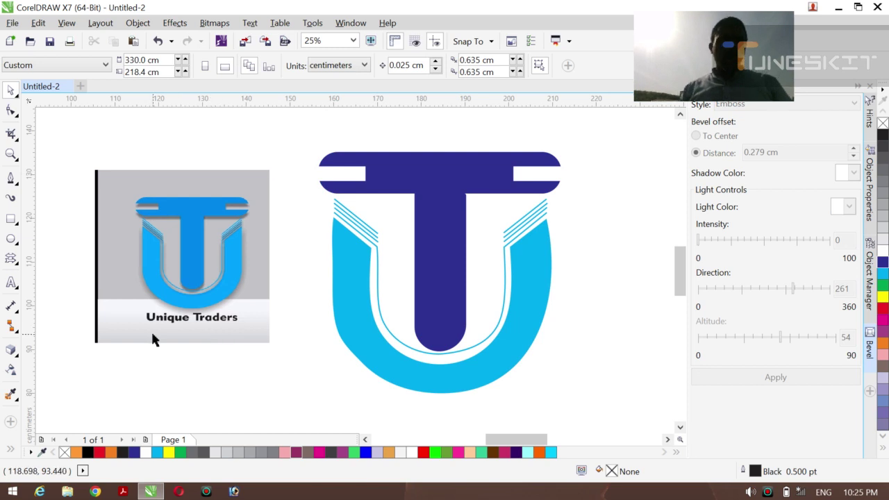
# - Add the text "Unique Traders" in 100 pt Arial below the reference image and make it bold
pyautogui.click(11, 284)
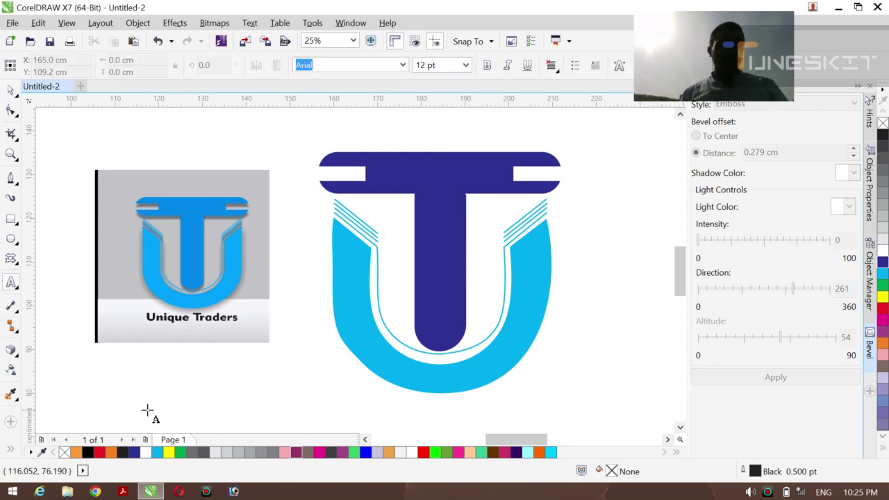
pyautogui.click(139, 369)
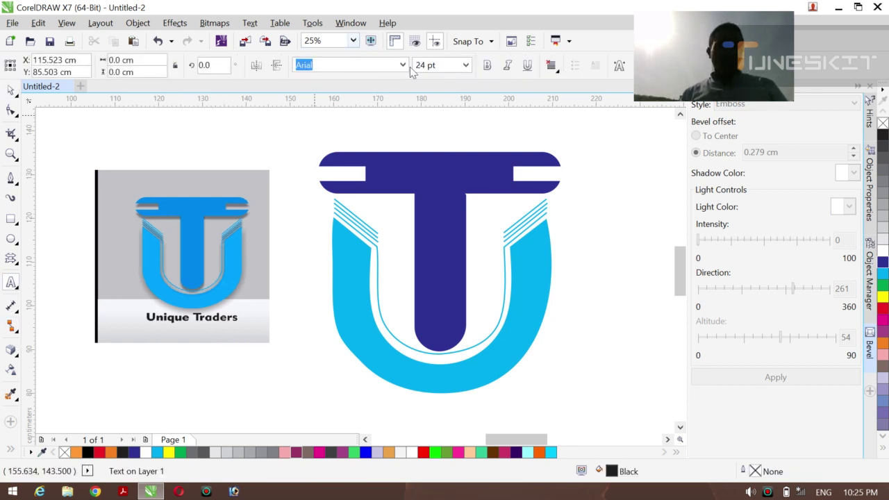
pyautogui.click(466, 65)
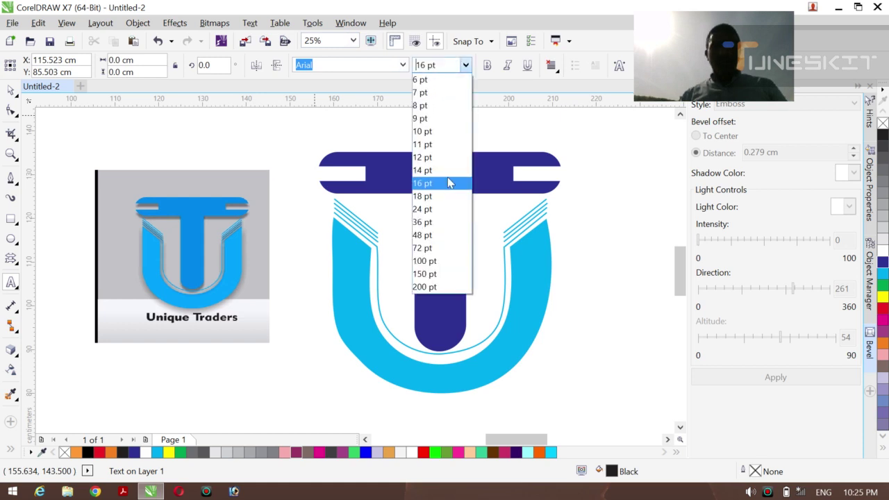
pyautogui.click(429, 258)
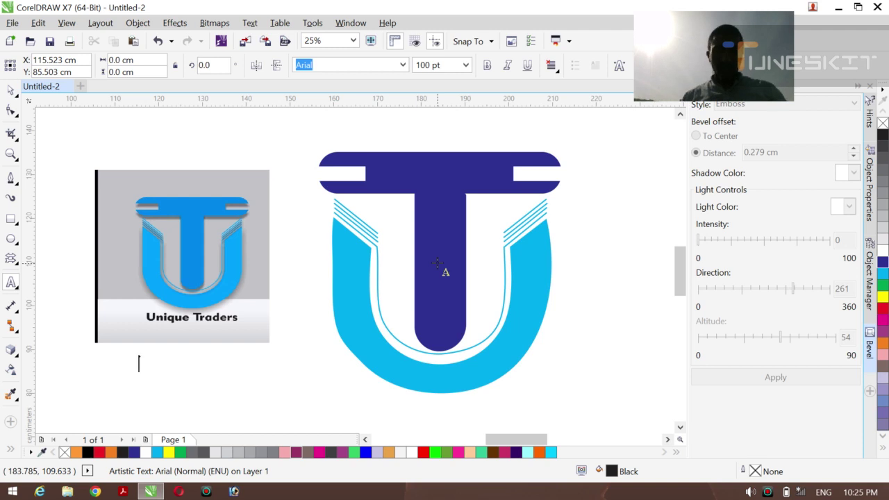
pyautogui.press('Escape')
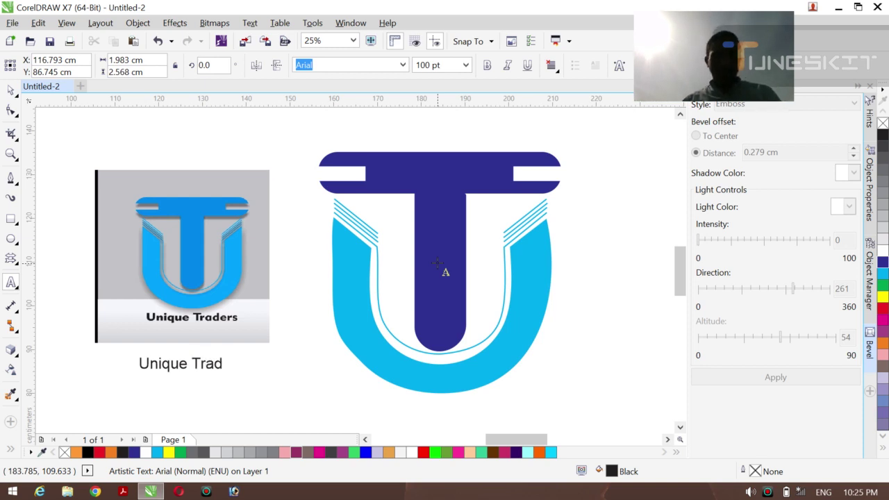
pyautogui.click(10, 90)
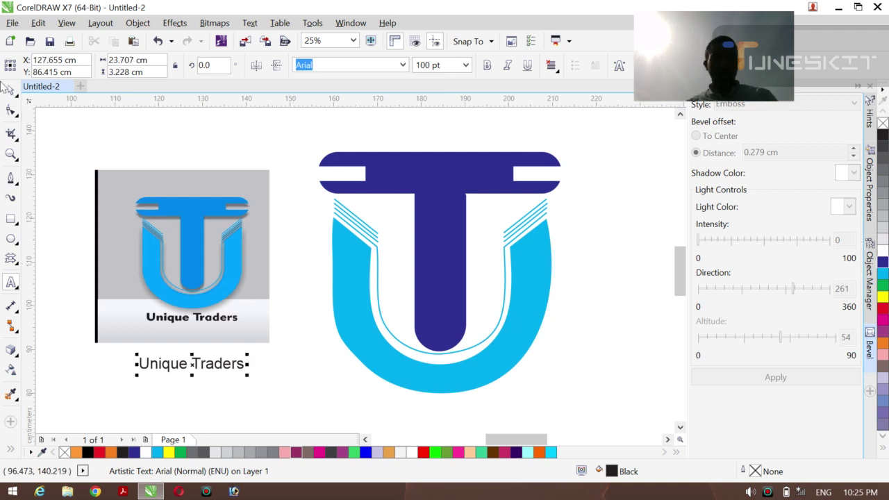
pyautogui.click(17, 100)
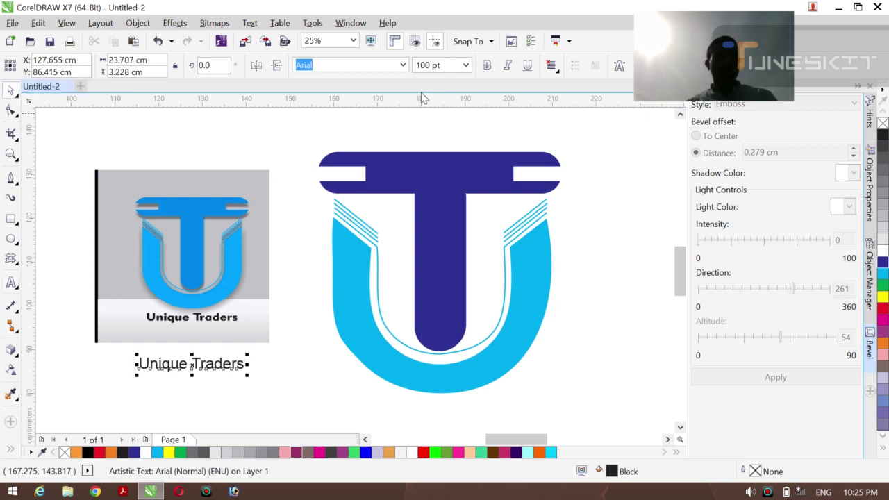
pyautogui.click(487, 65)
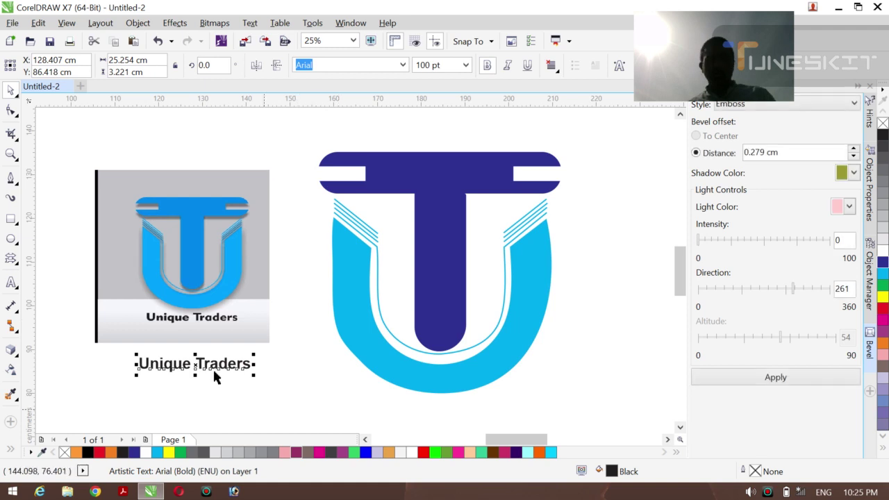
# - Delete the reference logo image from the page
pyautogui.click(222, 221)
pyautogui.press('Delete')
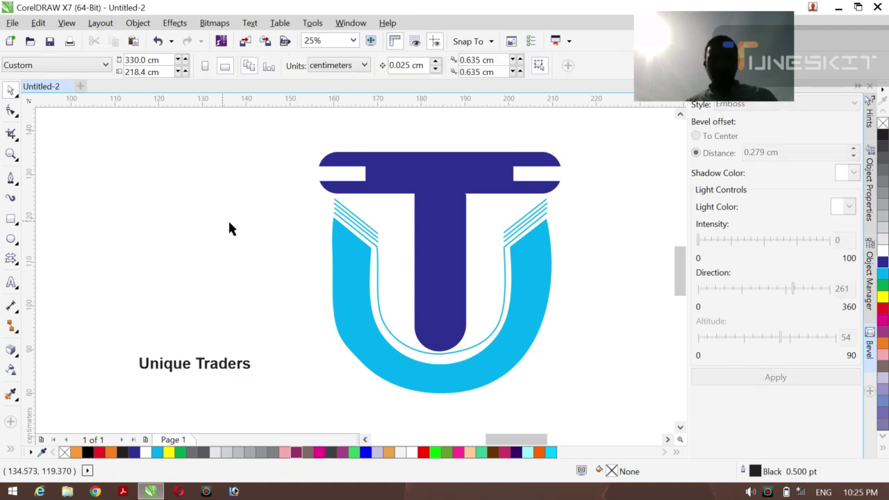
# - Enlarge the Unique Traders text to about 182 pt and move it into the empty area left of the logo
pyautogui.moveTo(98, 348); pyautogui.dragTo(283, 397)
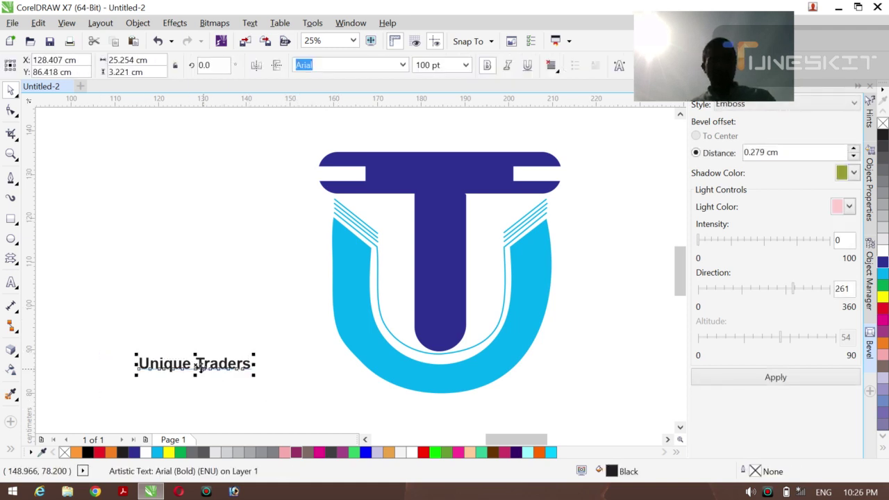
pyautogui.click(487, 65)
pyautogui.click(487, 65)
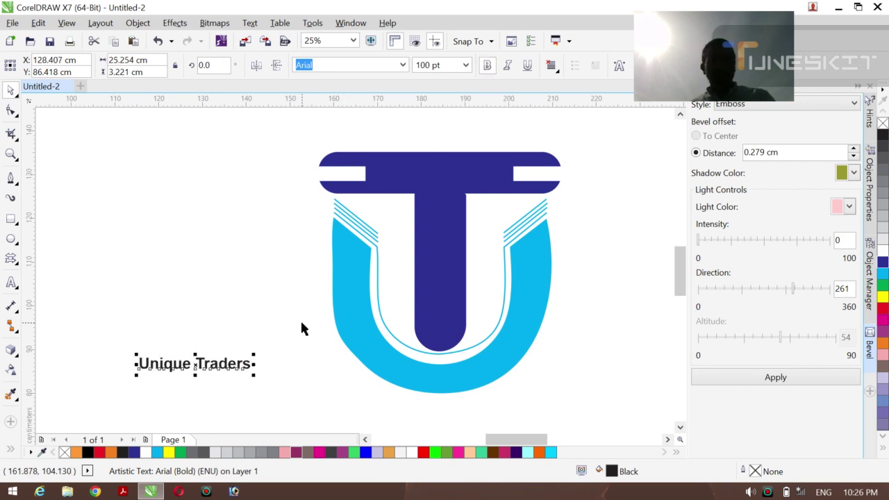
pyautogui.moveTo(254, 376); pyautogui.dragTo(264, 399)
pyautogui.moveTo(198, 370); pyautogui.dragTo(142, 218)
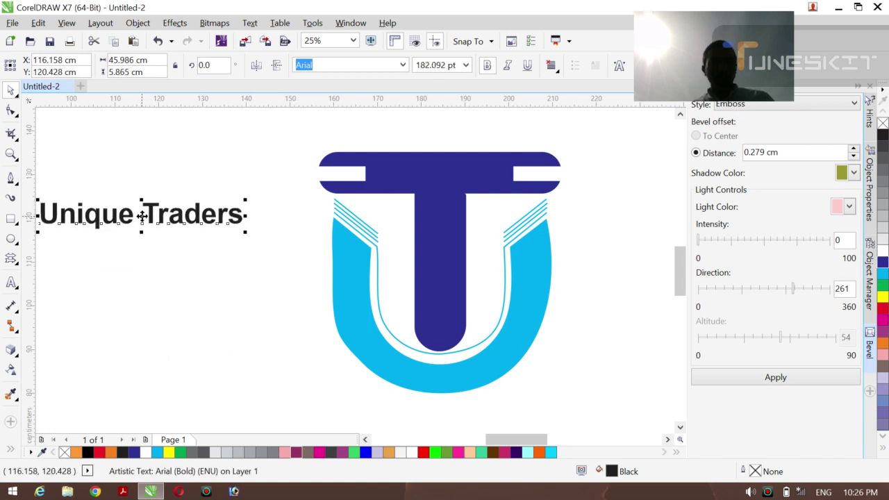
# - Change the Unique Traders text to the Arri|re Garde font and place it centred just below the U shape
pyautogui.click(402, 65)
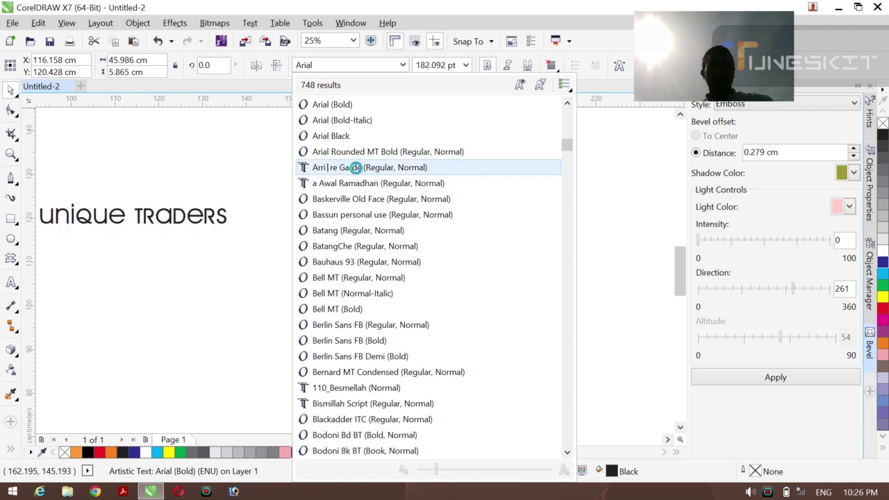
pyautogui.click(356, 171)
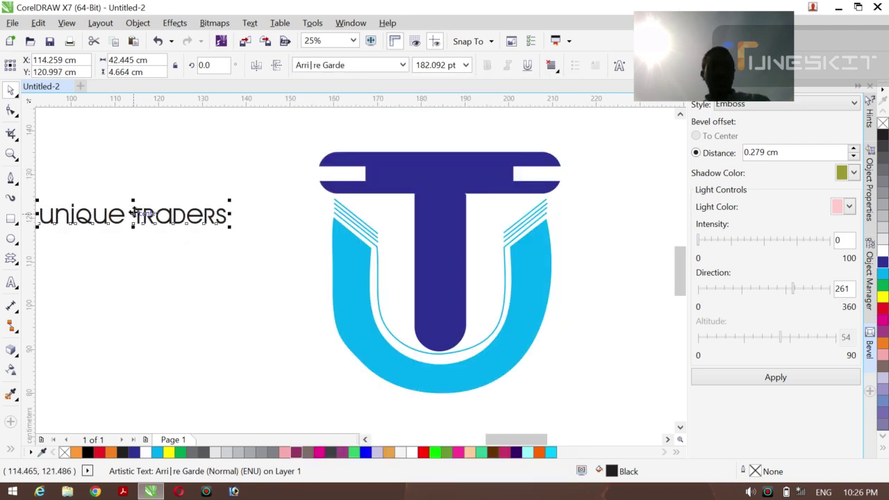
pyautogui.moveTo(623, 436); pyautogui.dragTo(437, 395)
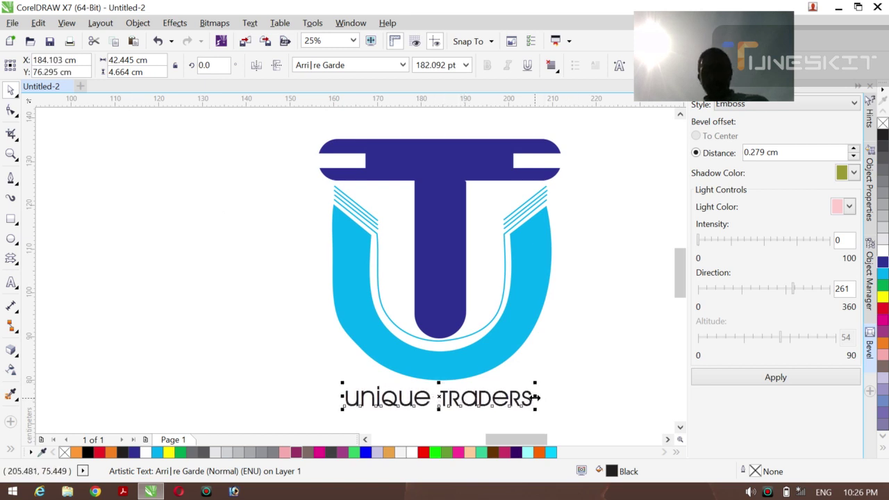
# - Stretch the company name symmetrically to about 53 cm wide, matching the T's crossbar, and raise its height slightly
pyautogui.moveTo(535, 397); pyautogui.dragTo(560, 398)
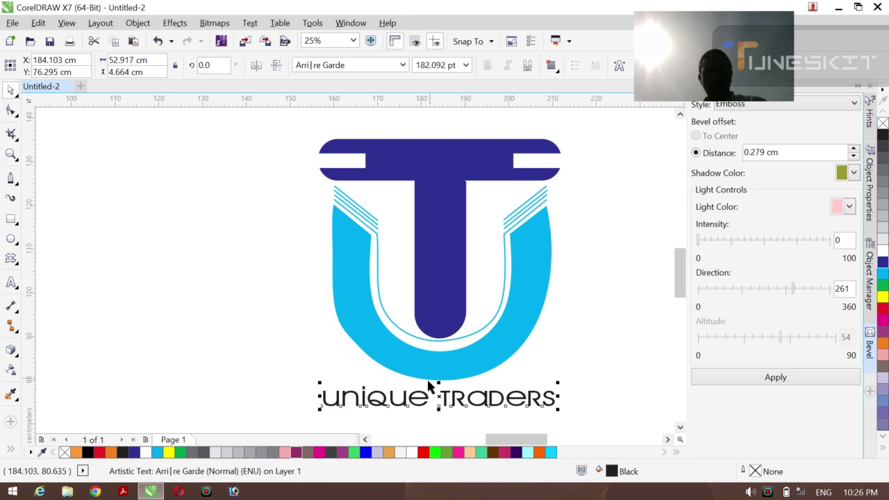
pyautogui.moveTo(437, 385); pyautogui.dragTo(437, 379)
pyautogui.click(560, 354)
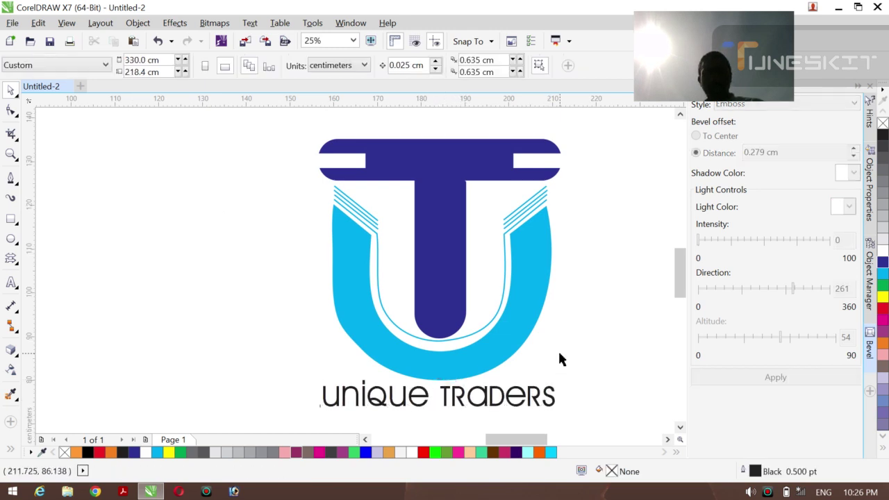
# - Group all the logo shapes with the company name and centre the group on the page
pyautogui.hotkey('ctrl', 'a')
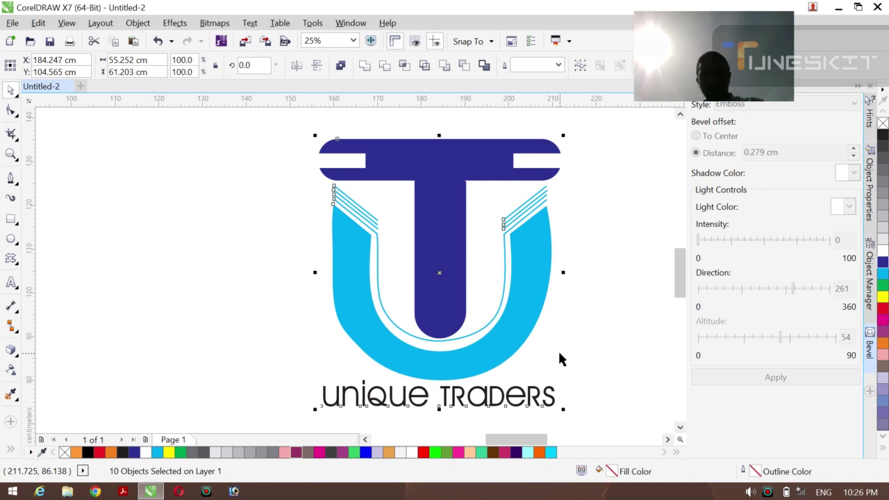
pyautogui.hotkey('ctrl', 'g')
pyautogui.press('p')
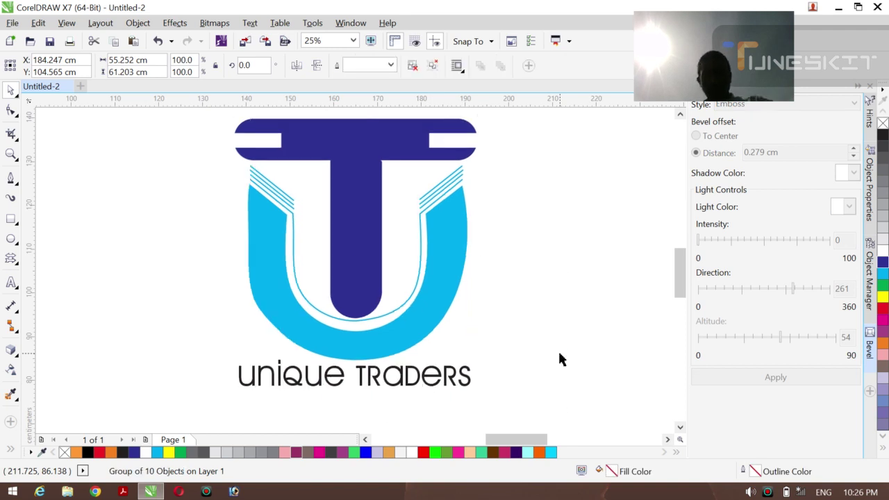
pyautogui.click(622, 353)
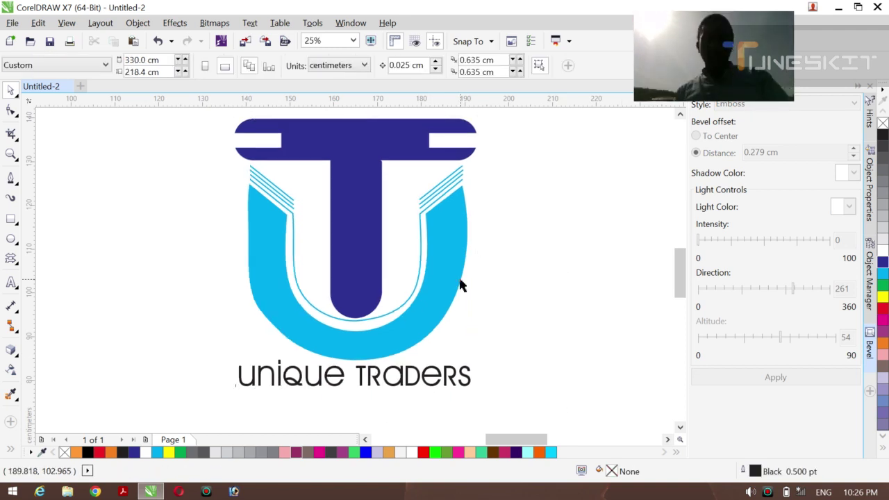
pyautogui.moveTo(115, 212); pyautogui.dragTo(249, 261)
pyautogui.click(326, 247)
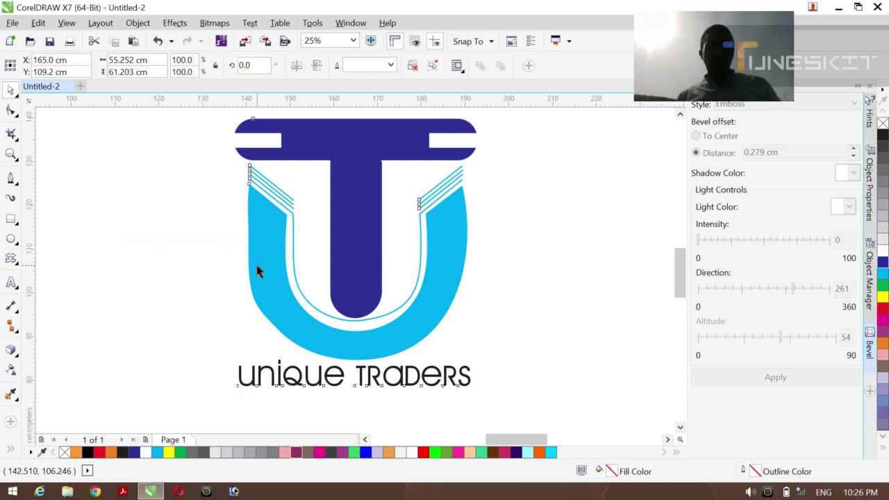
pyautogui.click(532, 246)
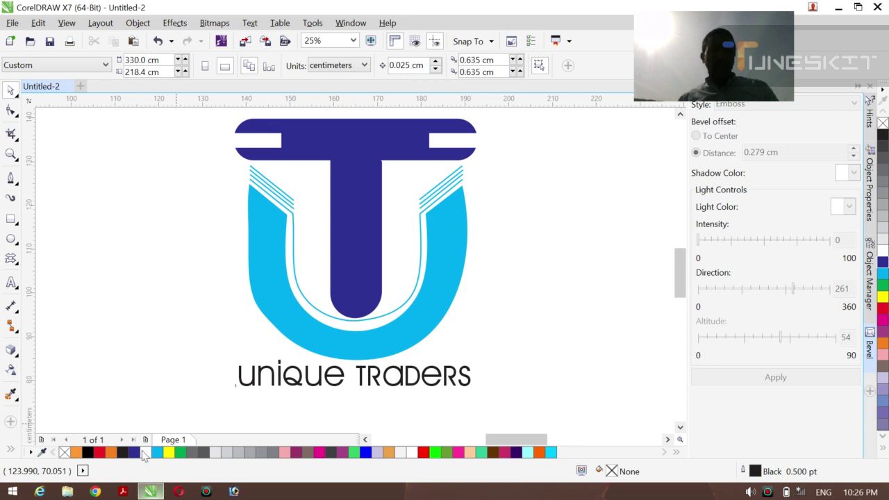
# - Add a page-sized background rectangle behind the logo and fill it with yellow (C:0 M:0 Y:100 K:0)
pyautogui.doubleClick(11, 218)
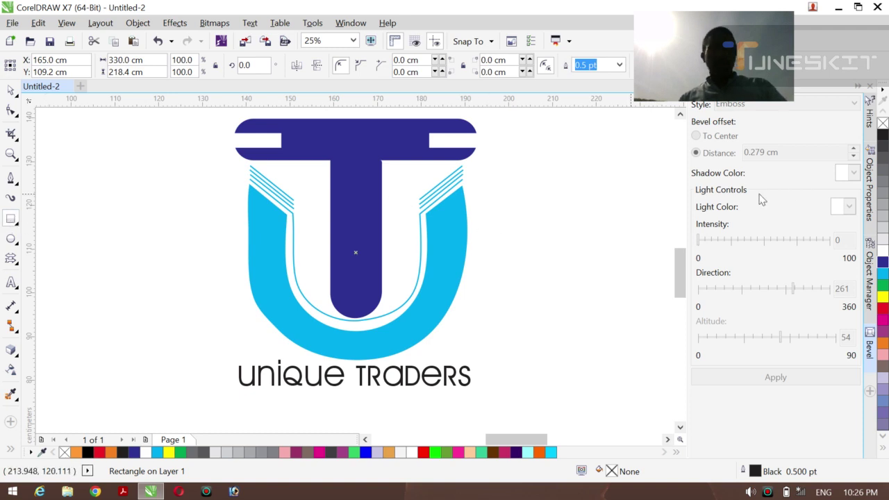
pyautogui.click(882, 297)
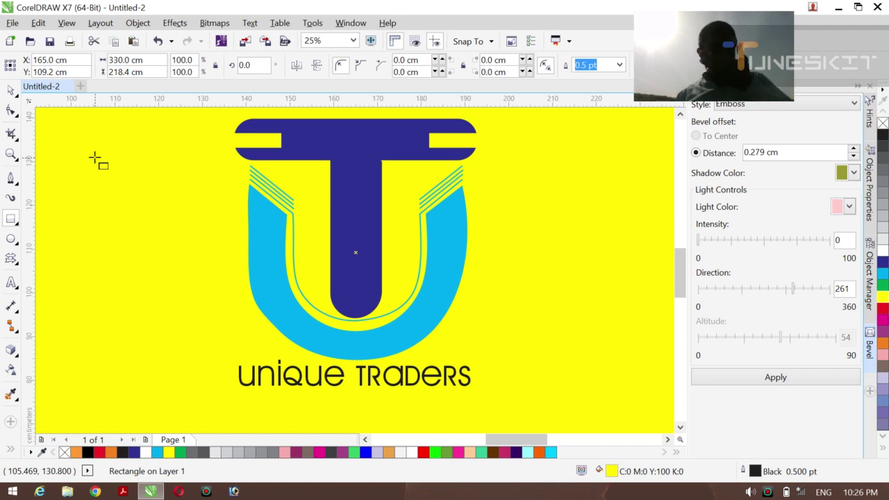
pyautogui.click(11, 90)
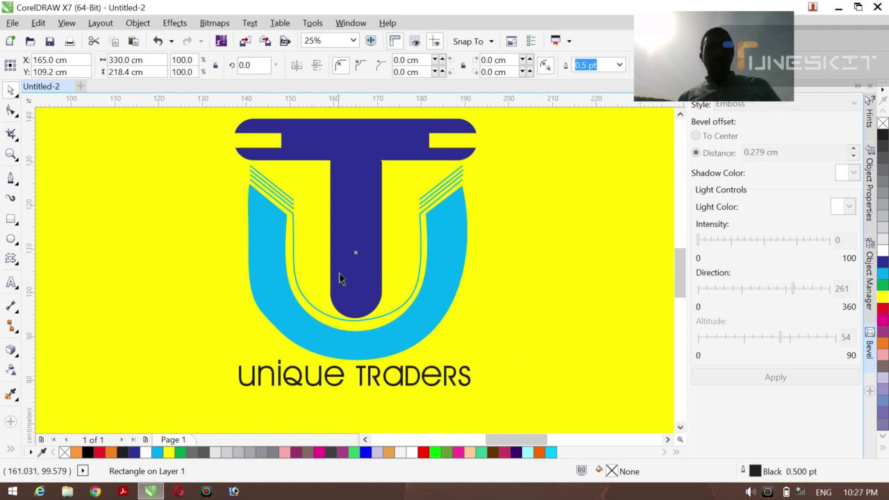
pyautogui.click(339, 273)
pyautogui.click(507, 283)
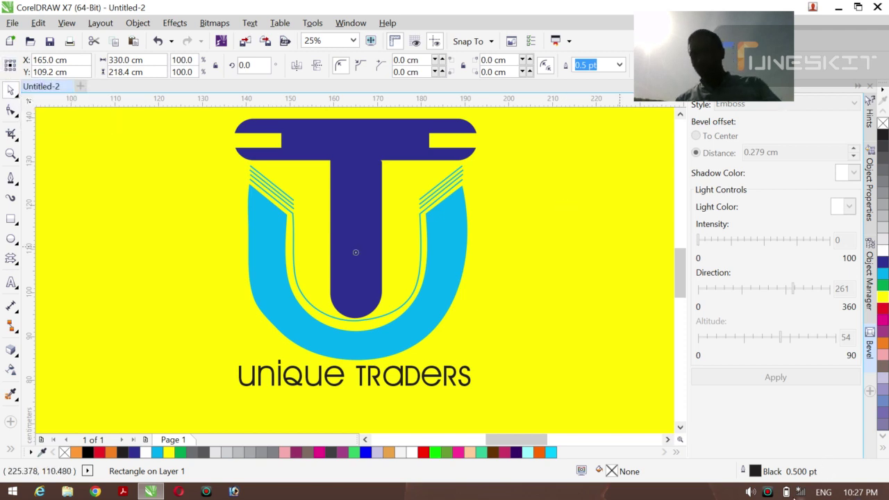
pyautogui.click(768, 493)
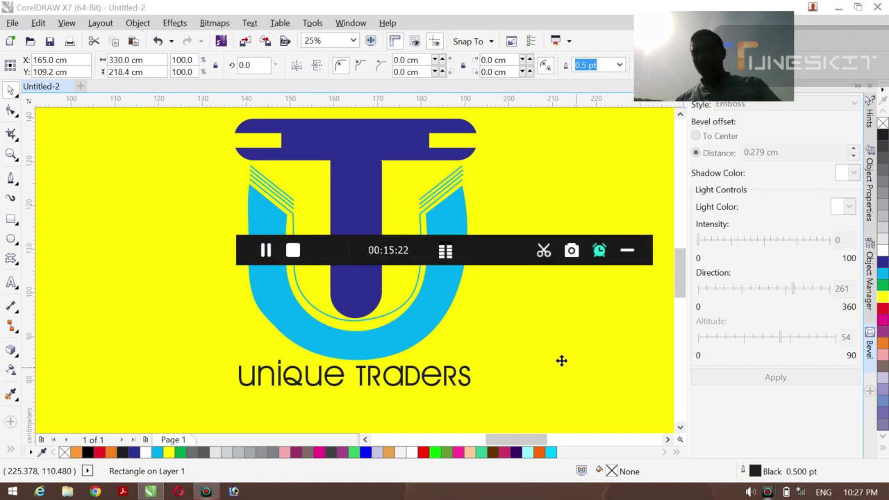